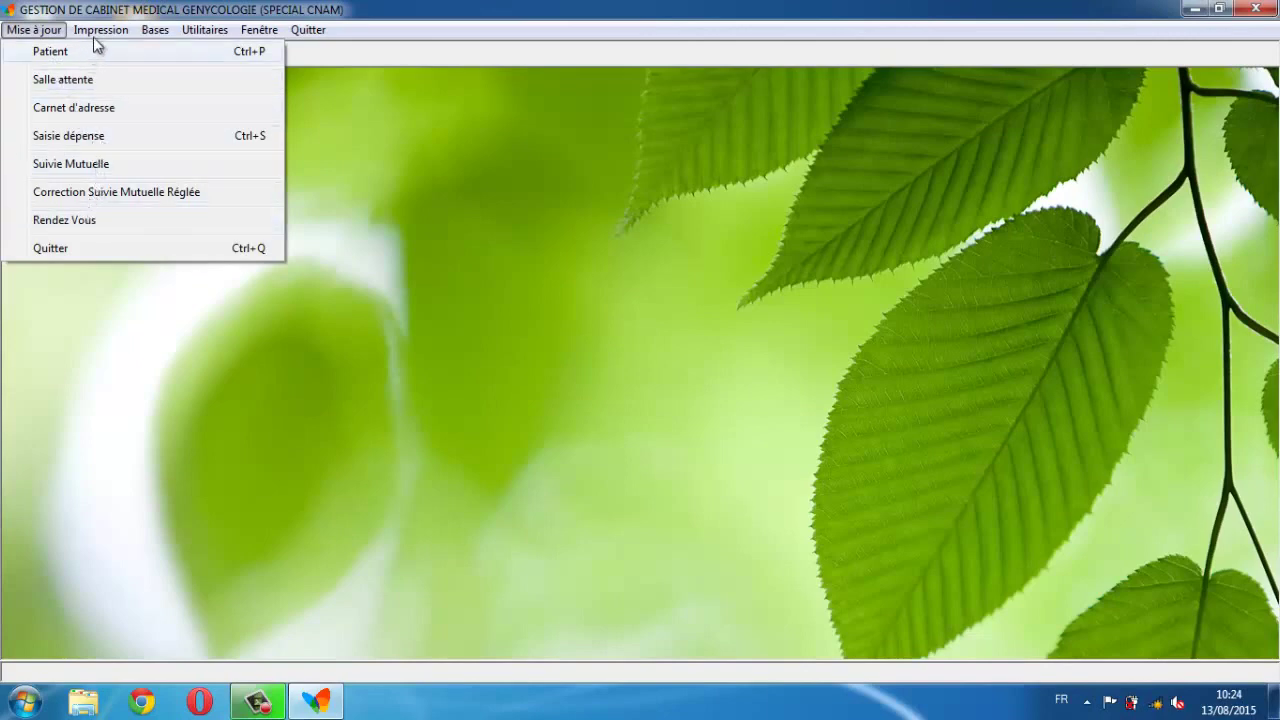
{"action": "mouse_move", "coordinate": [100, 35]}
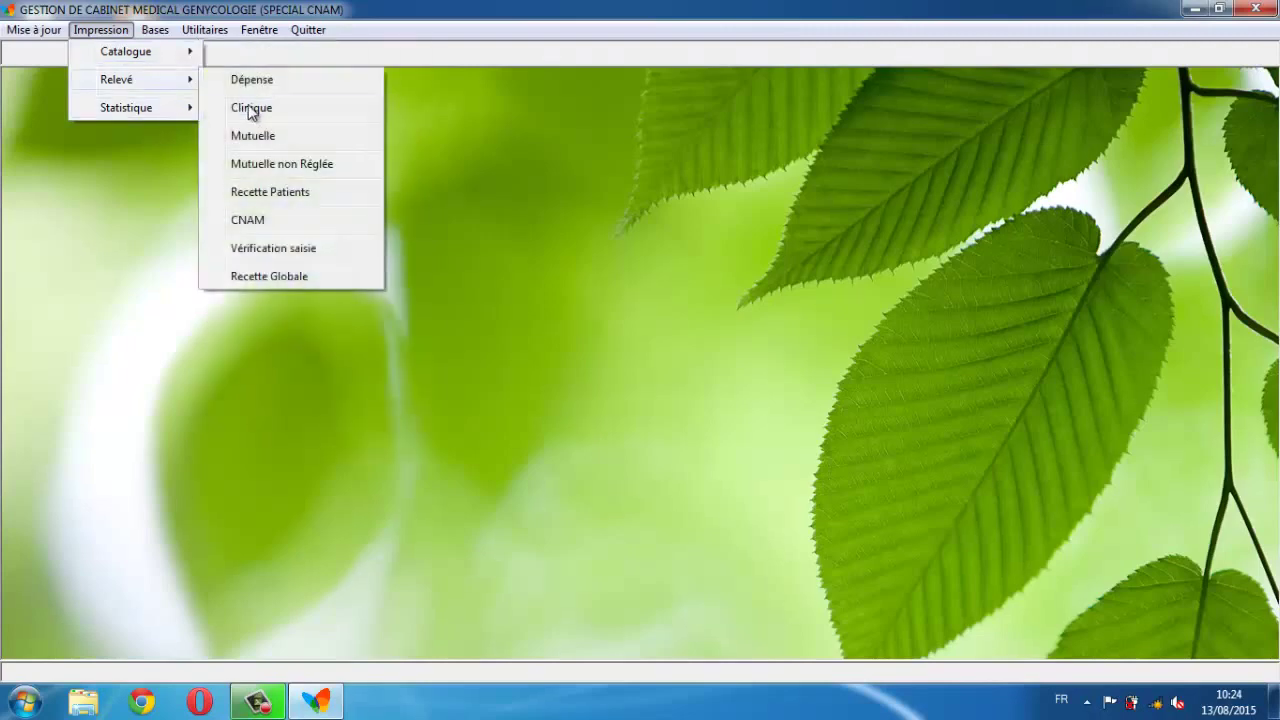
{"action": "mouse_move", "coordinate": [181, 108]}
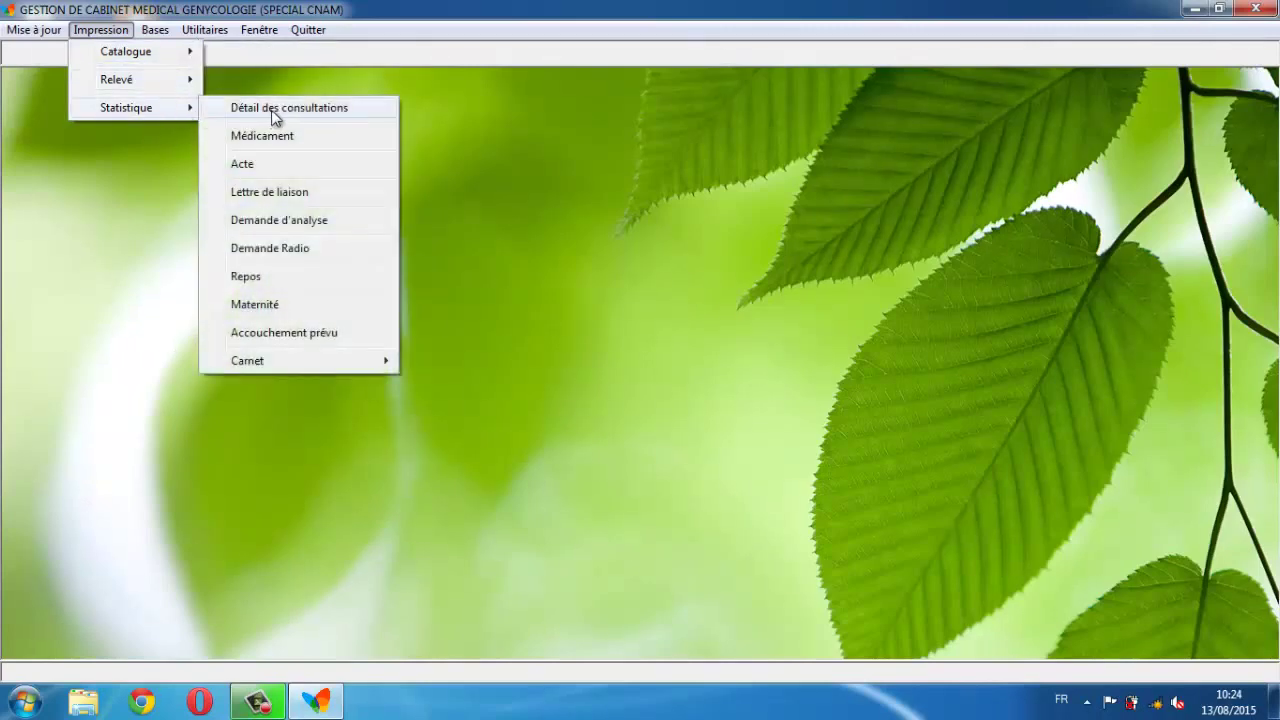
{"action": "mouse_move", "coordinate": [253, 362]}
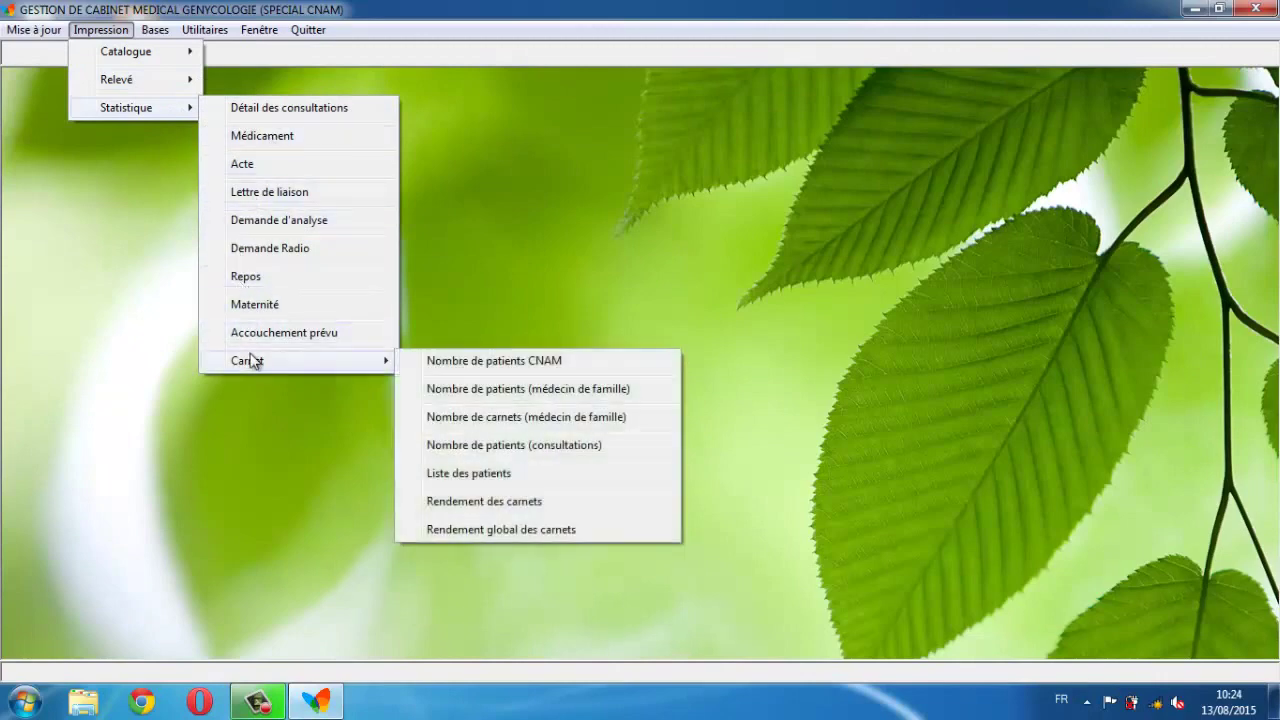
{"action": "mouse_move", "coordinate": [158, 33]}
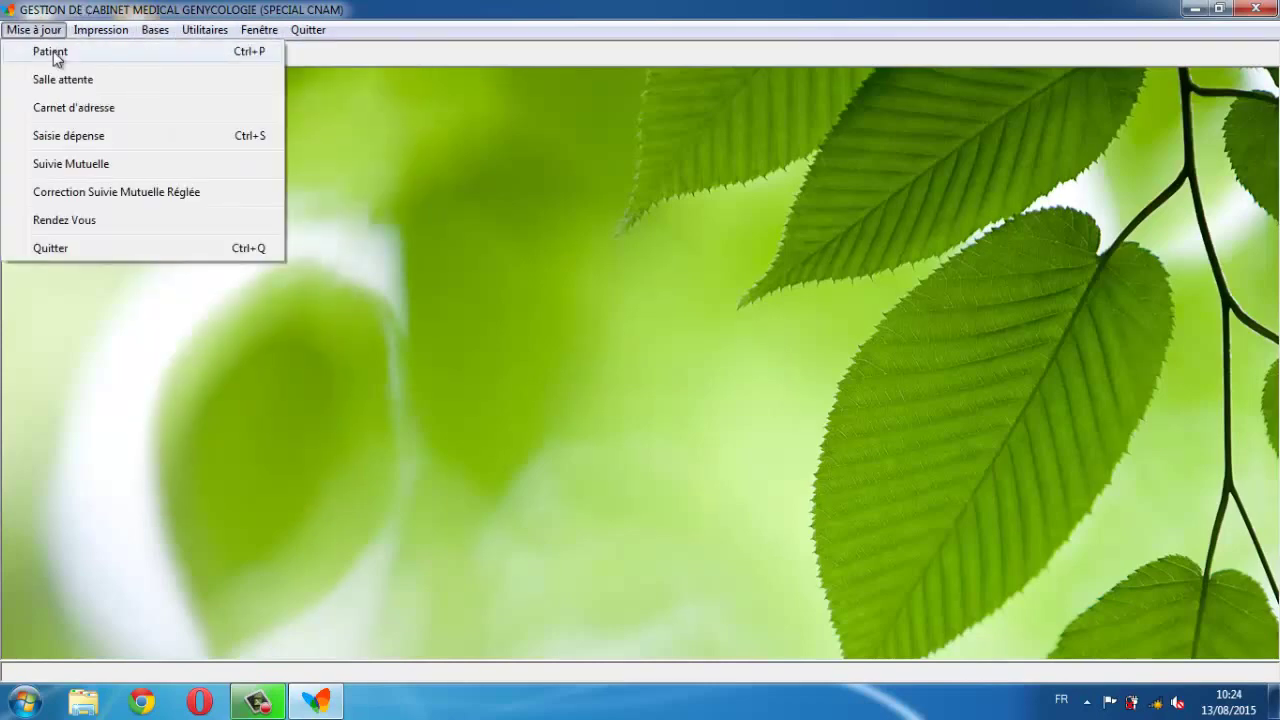
- Open the patient's obstetric follow-up and add a new pregnancy with 01/07/2015 as the last menstrual period date
{"action": "left_click", "coordinate": [53, 51]}
{"action": "left_click", "coordinate": [613, 608]}
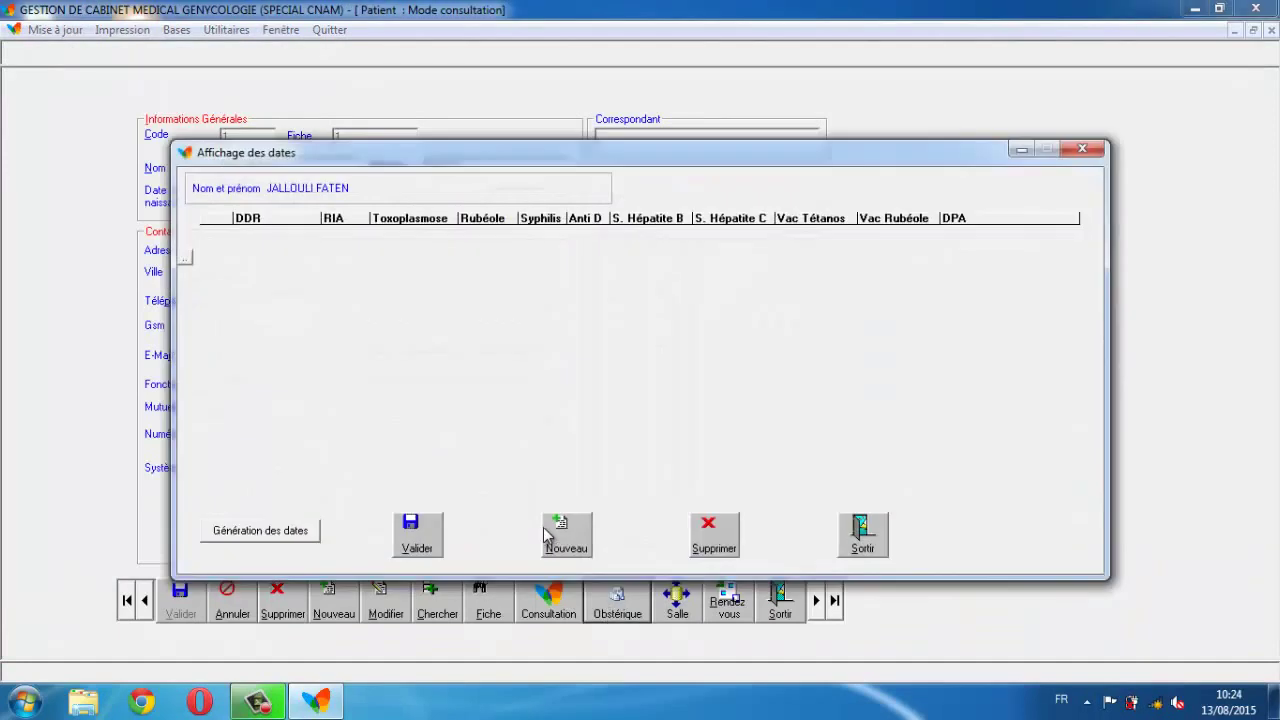
{"action": "left_click", "coordinate": [566, 540]}
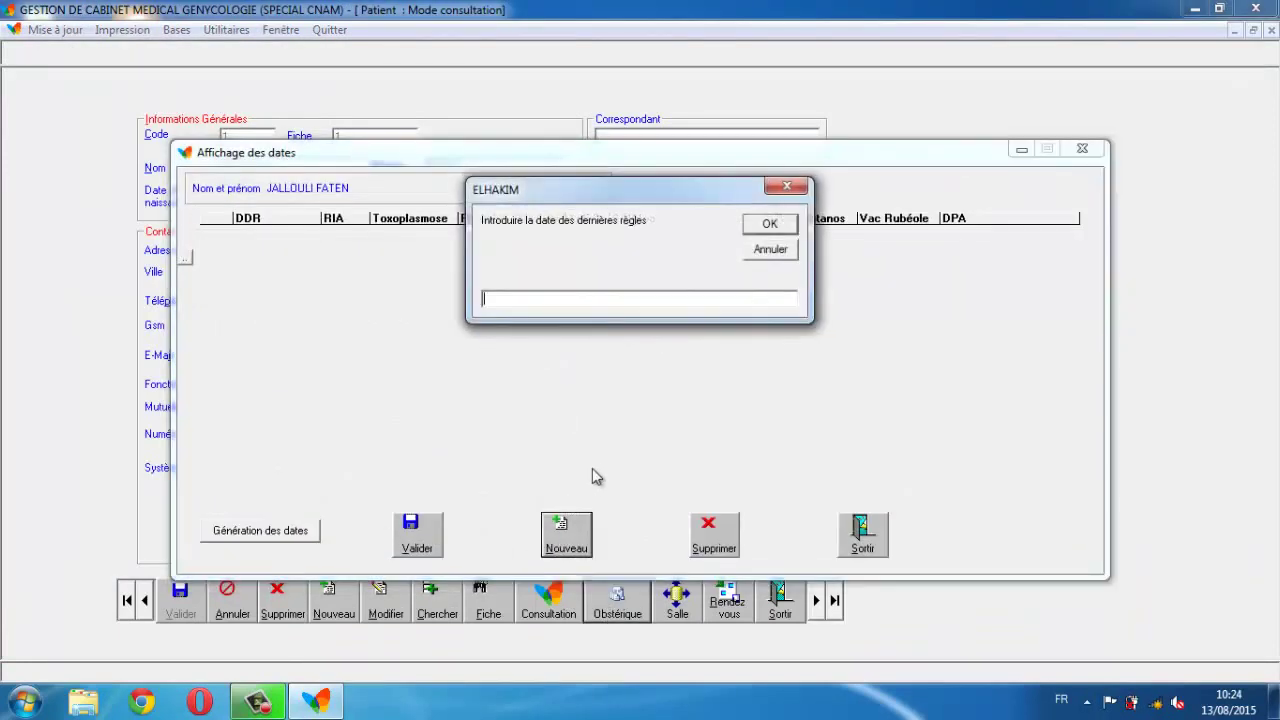
{"action": "type", "text": "01/"}
{"action": "type", "text": "07/2015"}
{"action": "key", "text": "Return"}
- Generate the follow-up dates for the new pregnancy, review the schedule and close it
{"action": "left_click", "coordinate": [306, 528]}
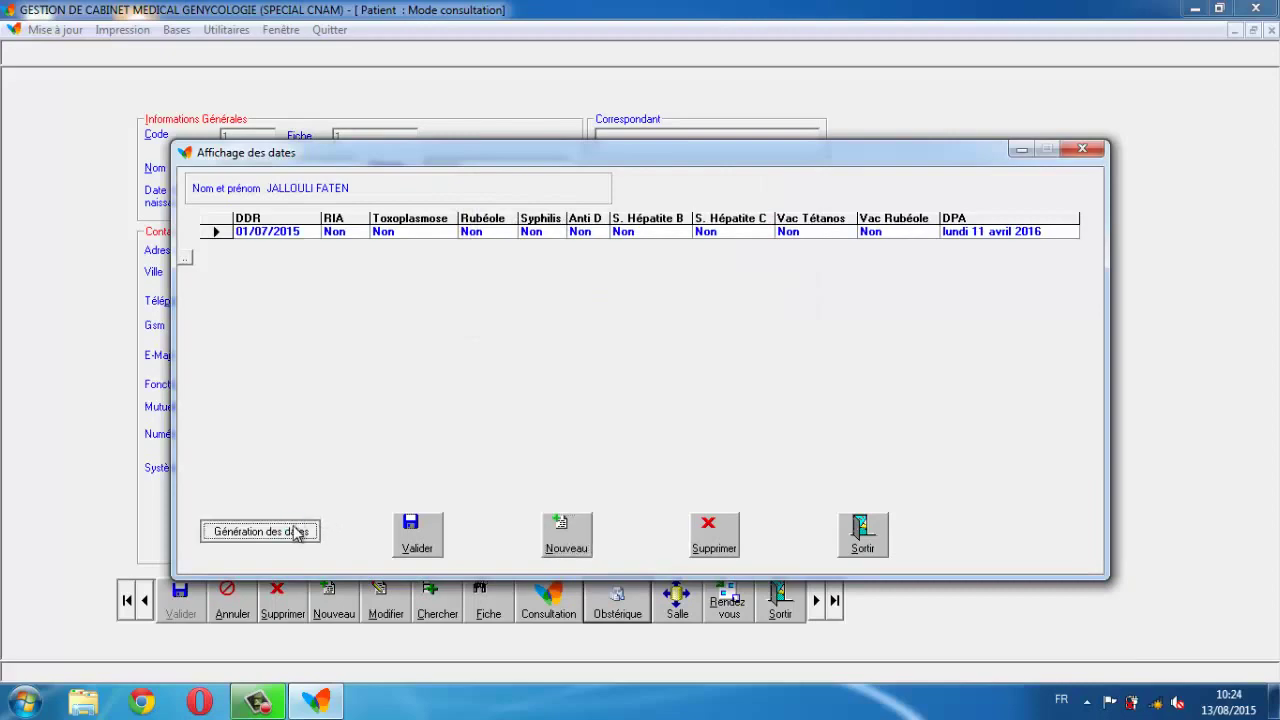
{"action": "left_click", "coordinate": [616, 407]}
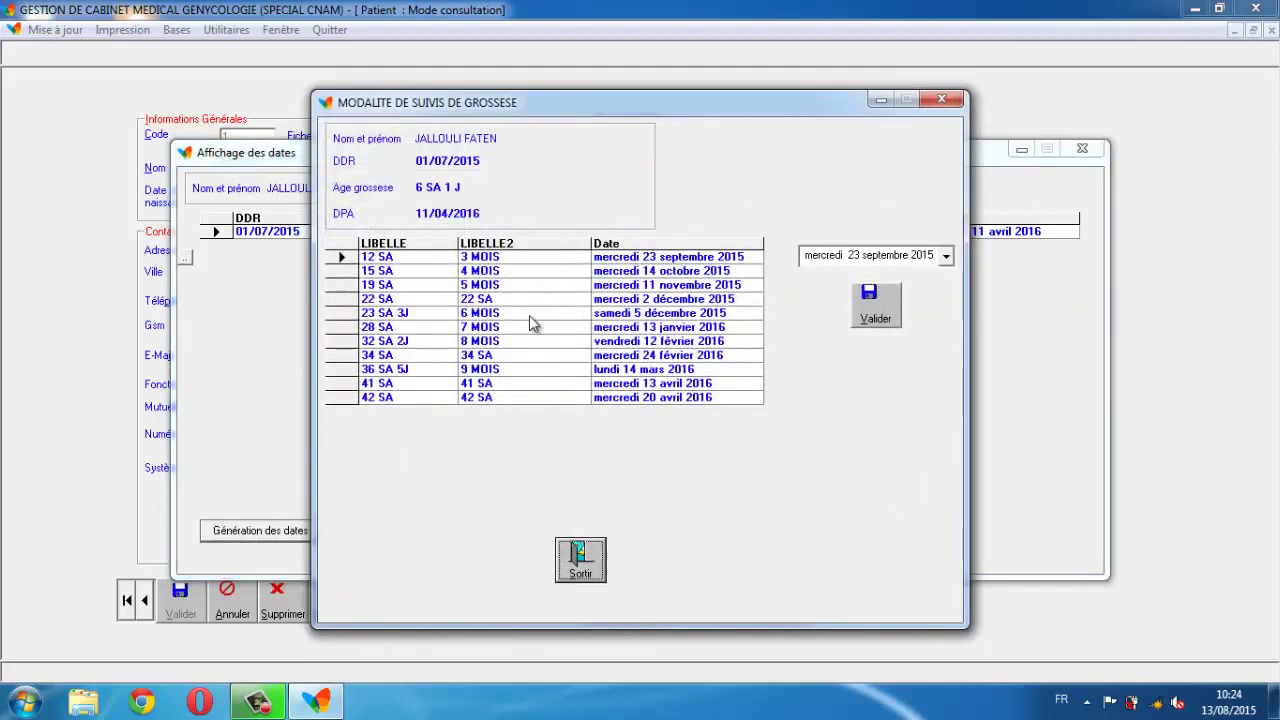
{"action": "left_click", "coordinate": [584, 552]}
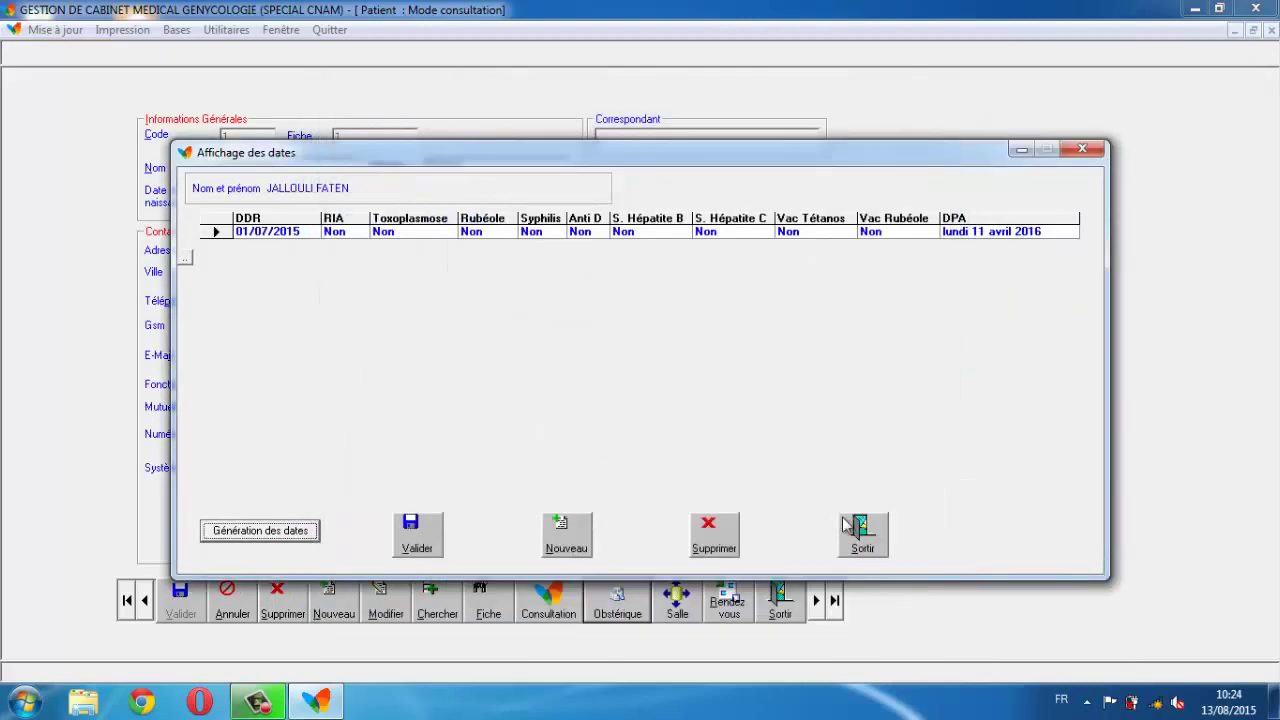
- Record a new obstetric consultation with NOTES as the pregnancy evolution, calculate its price for Consultation Cnam, and save it
{"action": "left_click", "coordinate": [432, 529]}
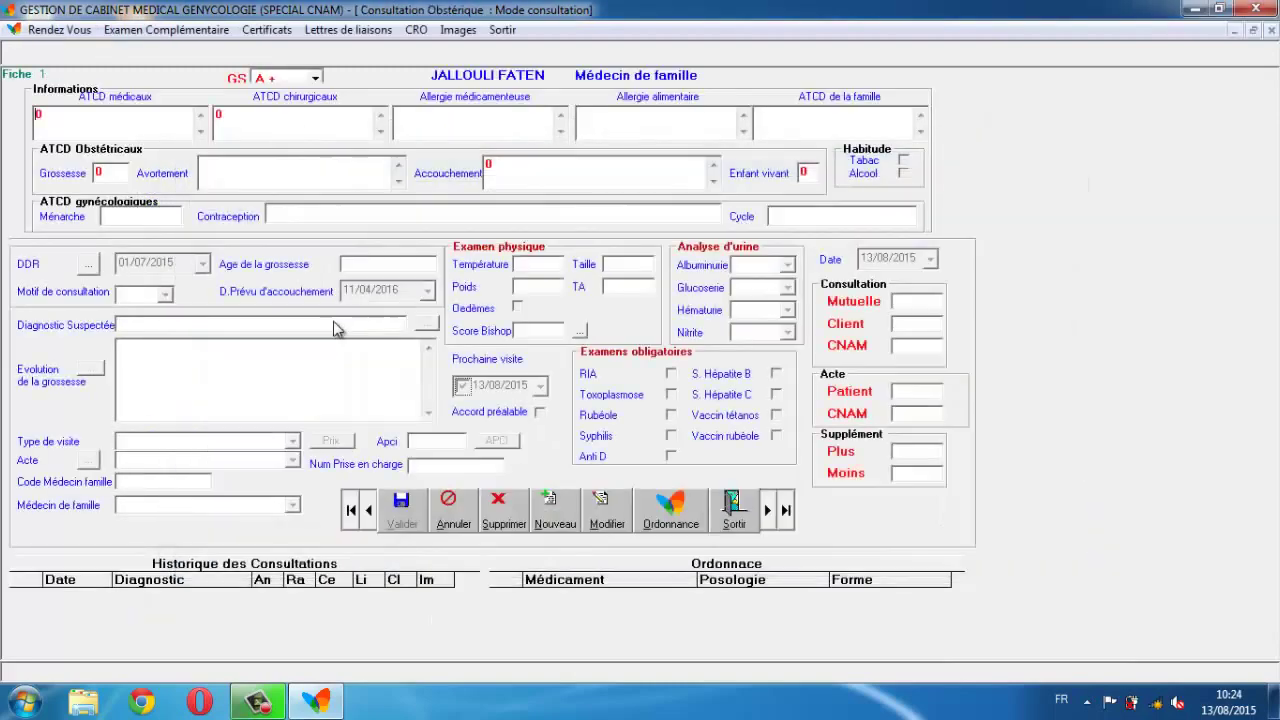
{"action": "left_click", "coordinate": [554, 530]}
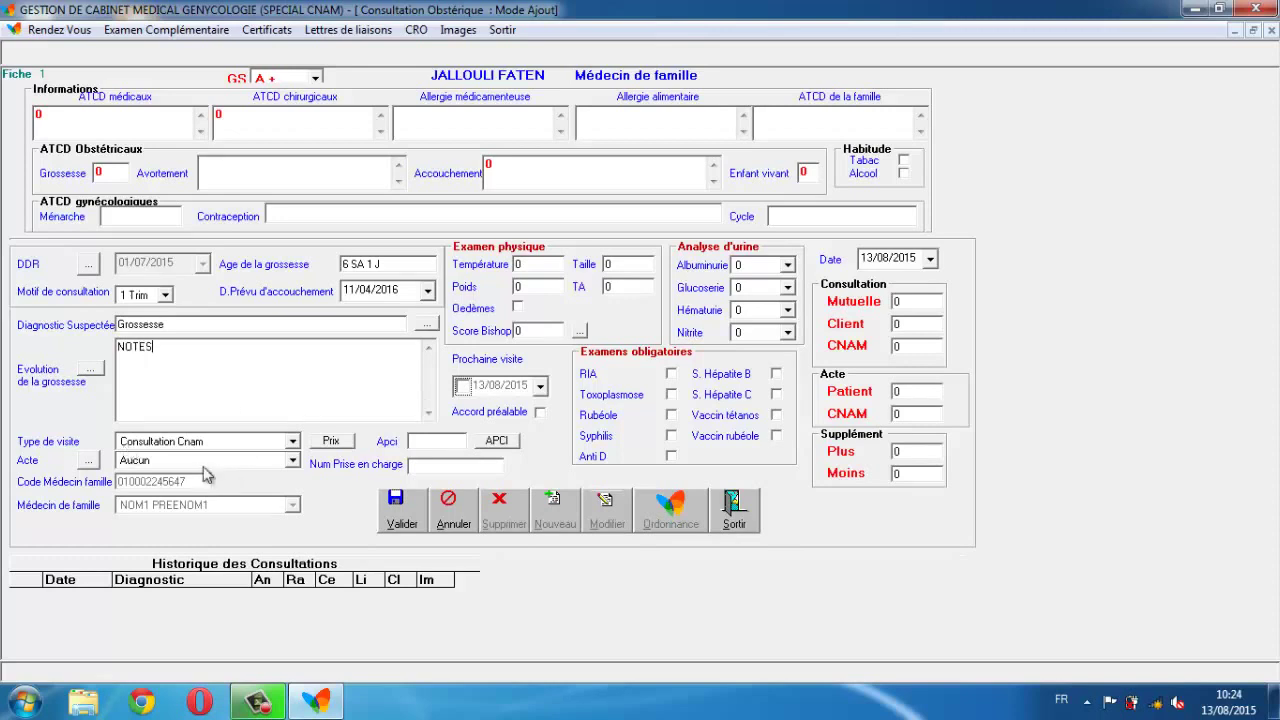
{"action": "left_click", "coordinate": [330, 442]}
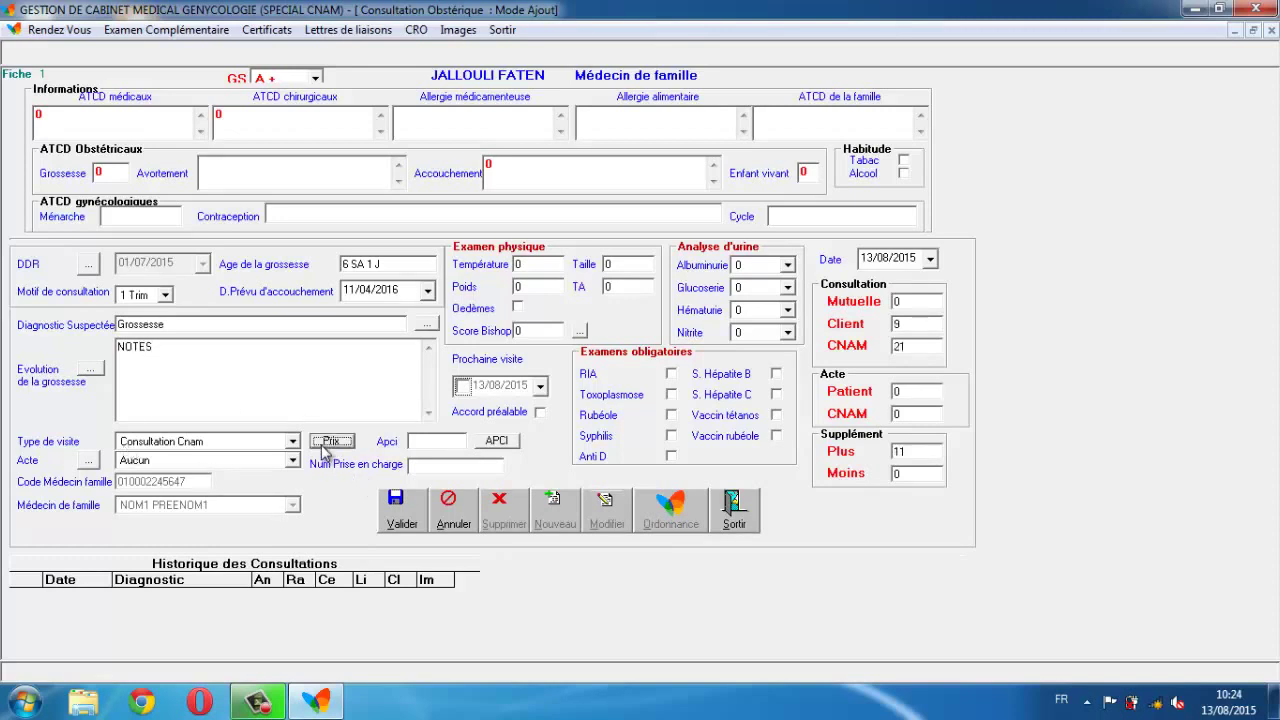
{"action": "left_click", "coordinate": [401, 512]}
- Start a new prescription line for the consultation, searching the medicines for DOXY and choosing DOXY 100 B20
{"action": "left_click", "coordinate": [672, 515]}
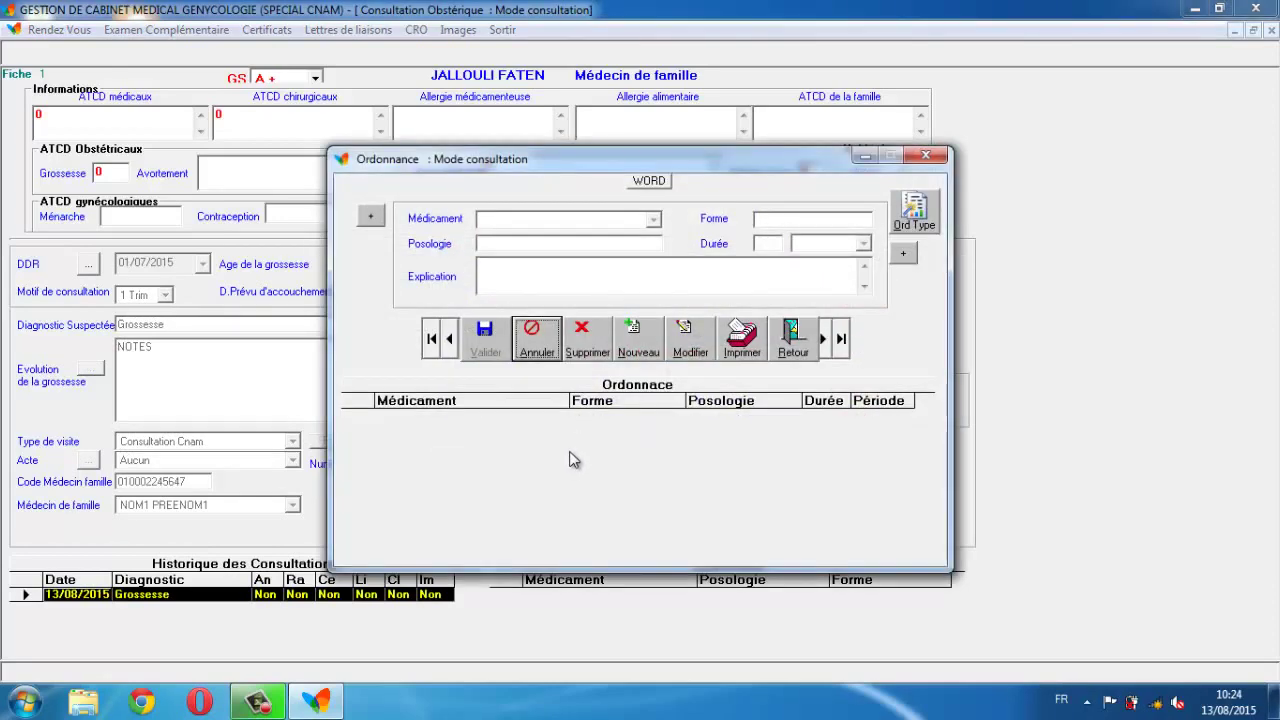
{"action": "left_click", "coordinate": [639, 342]}
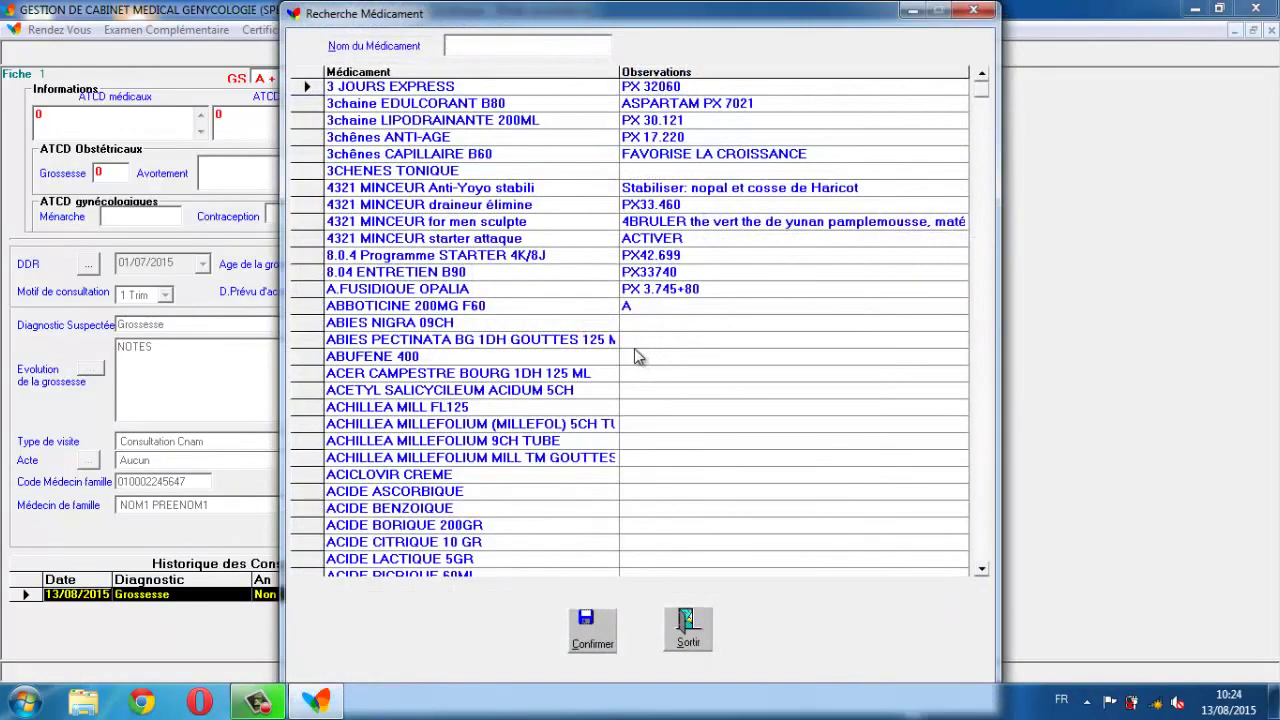
{"action": "type", "text": "DOXY"}
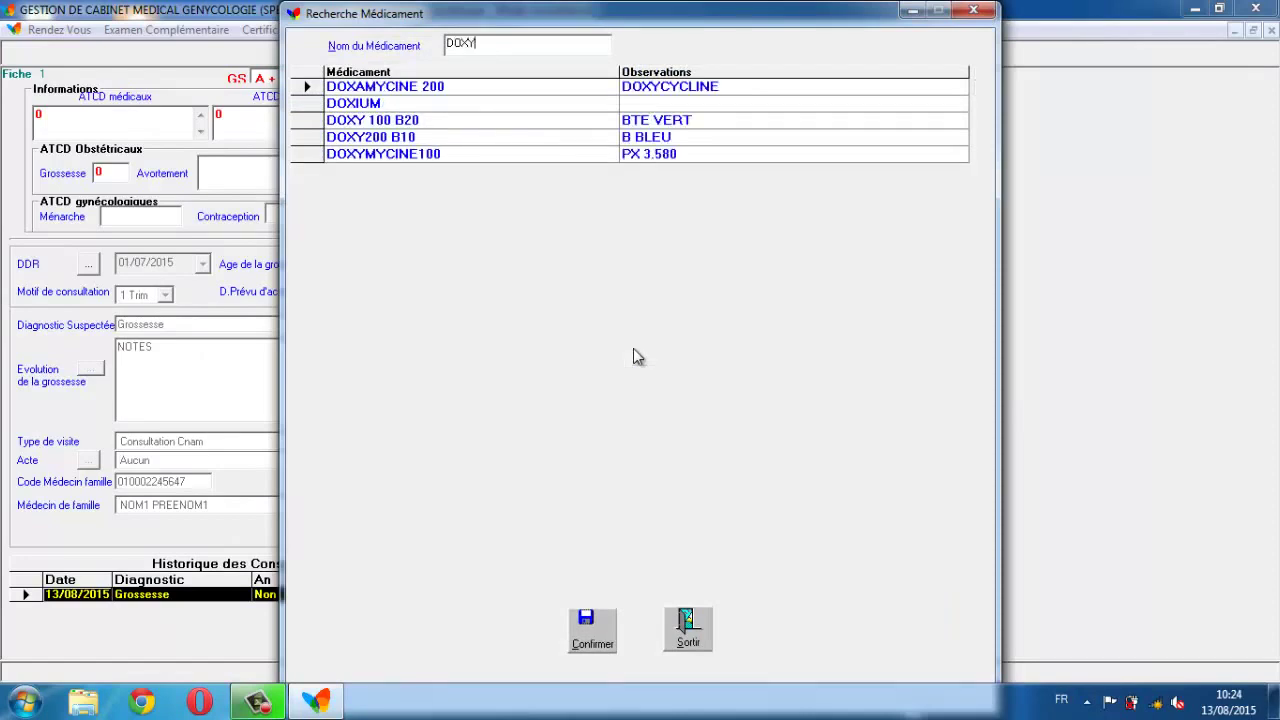
{"action": "left_click", "coordinate": [600, 630]}
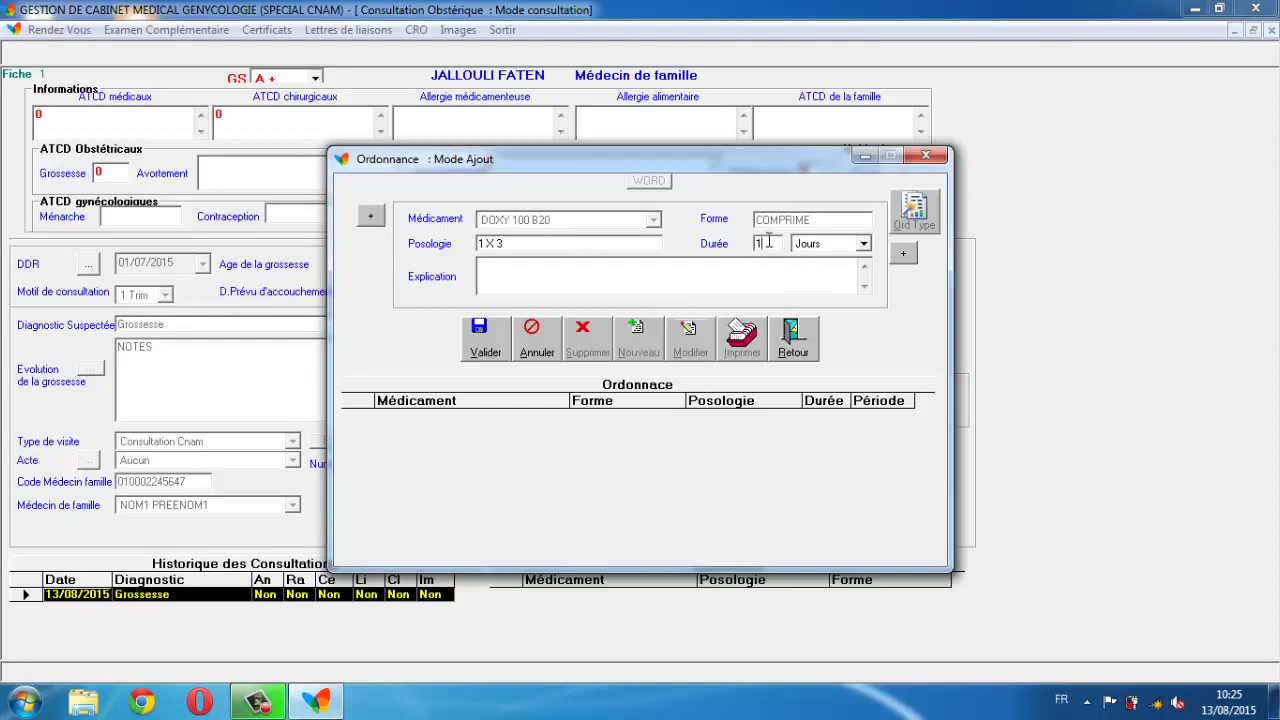
- Set the medicine's dosage to 1 X 3 and its duration to 1 Boite, and save the prescription line
{"action": "left_click", "coordinate": [838, 244]}
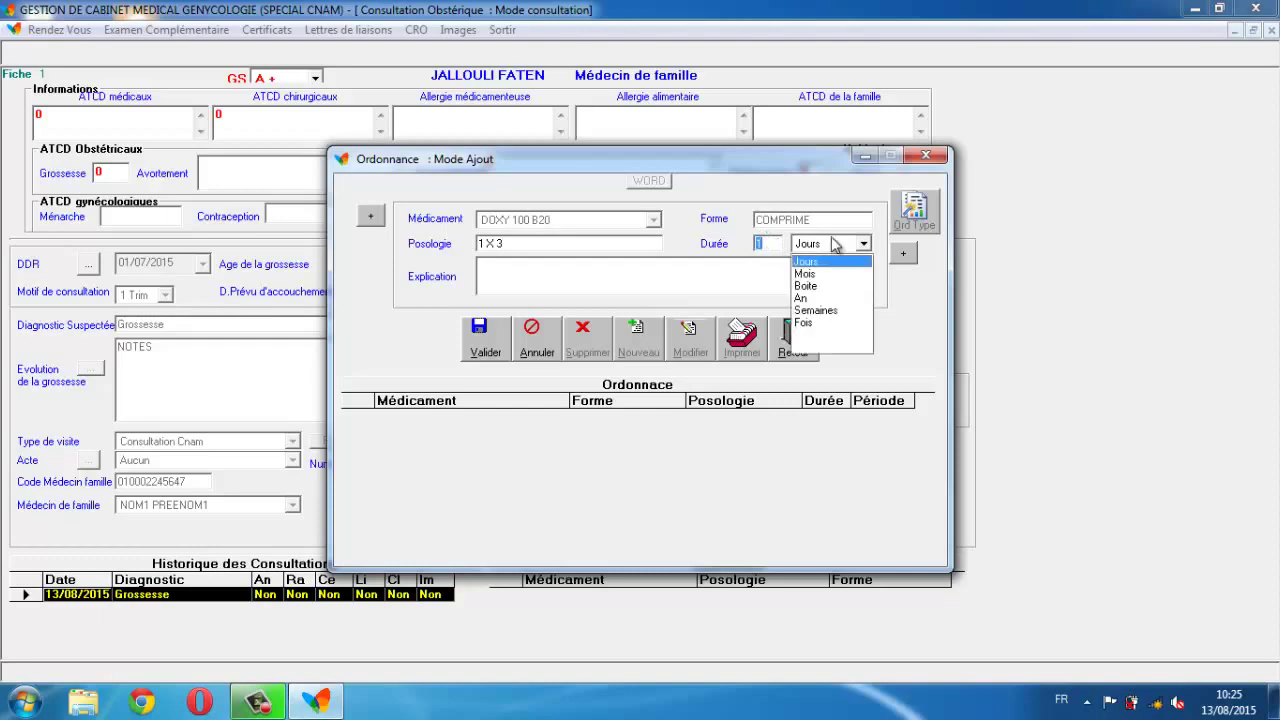
{"action": "left_click", "coordinate": [818, 287]}
{"action": "left_click", "coordinate": [478, 345]}
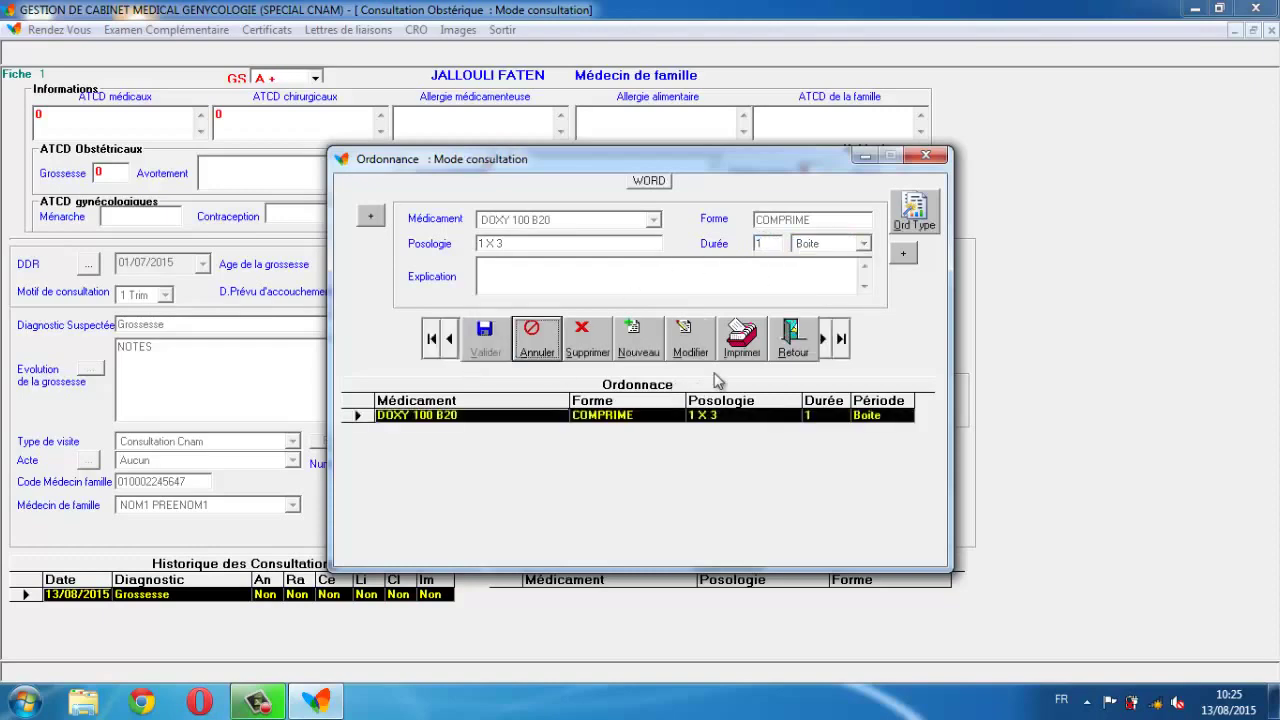
- Preview the printed medical prescription, close the preview and return to the obstetric consultation
{"action": "left_click", "coordinate": [738, 338]}
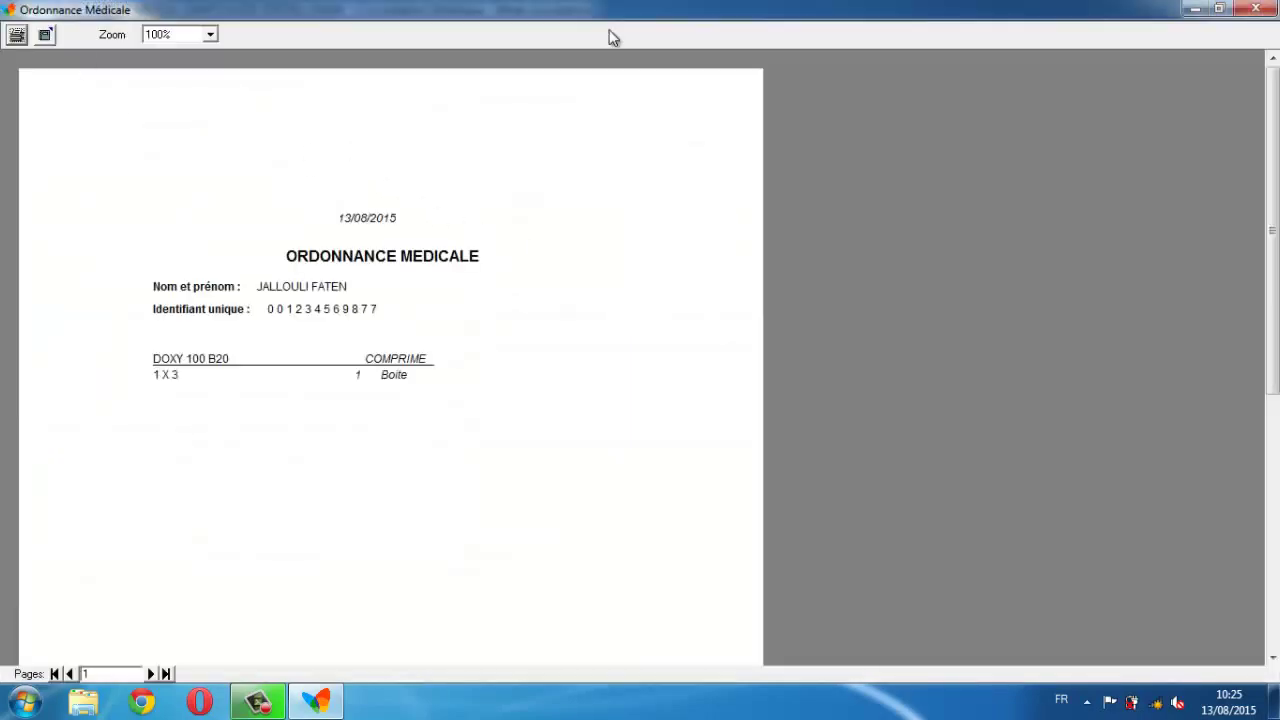
{"action": "left_click", "coordinate": [1256, 9]}
{"action": "left_click", "coordinate": [796, 335]}
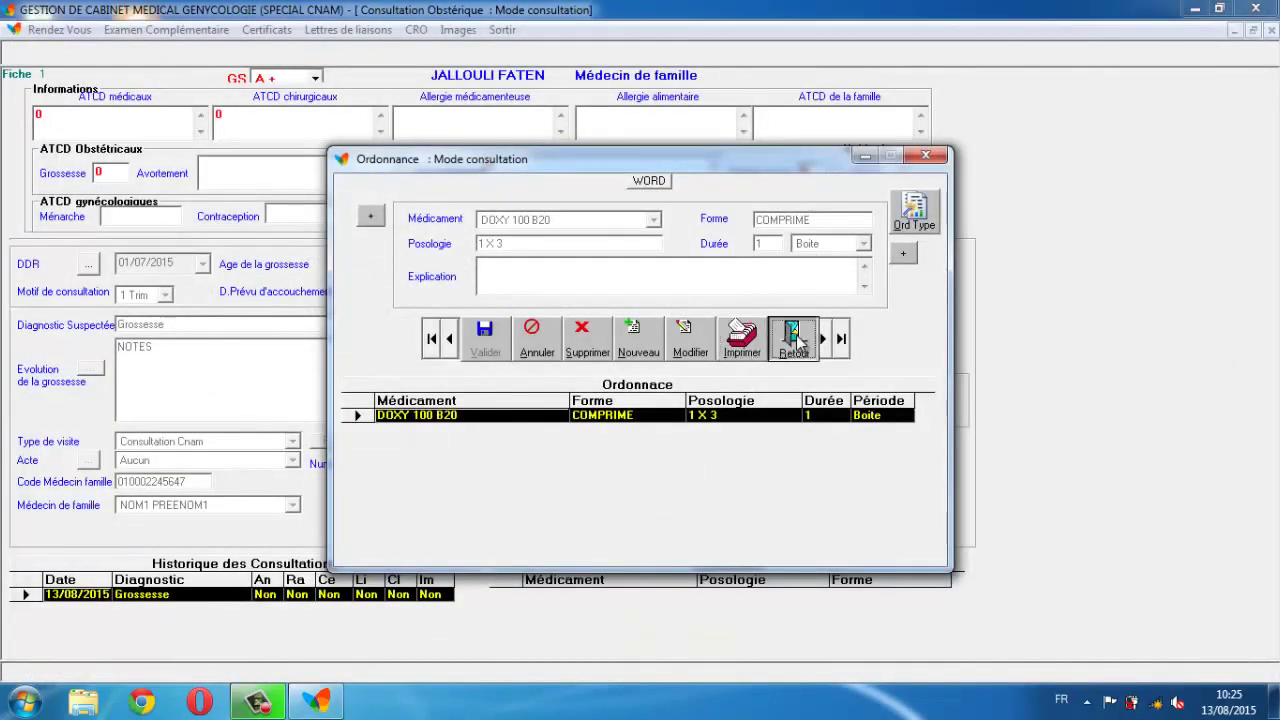
- Open the consultation's laboratory analysis request, preview its printout and close the preview
{"action": "left_click", "coordinate": [172, 30]}
{"action": "left_click", "coordinate": [175, 51]}
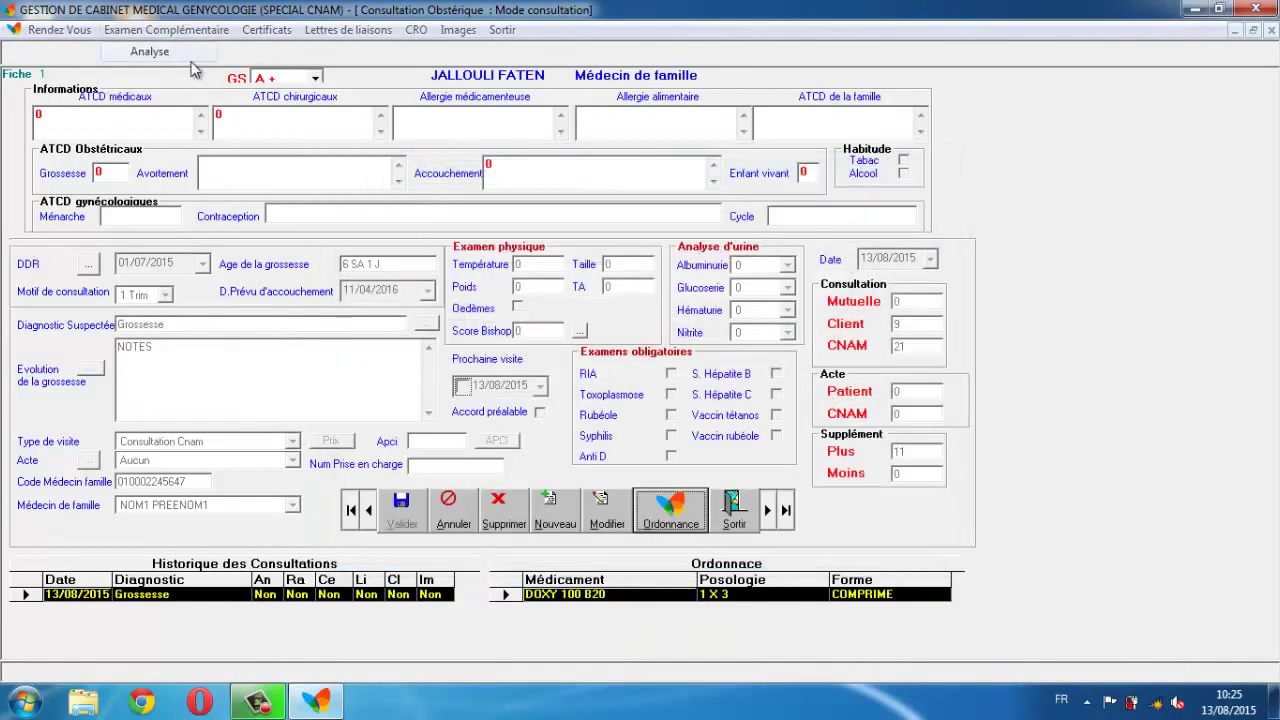
{"action": "left_click", "coordinate": [657, 330]}
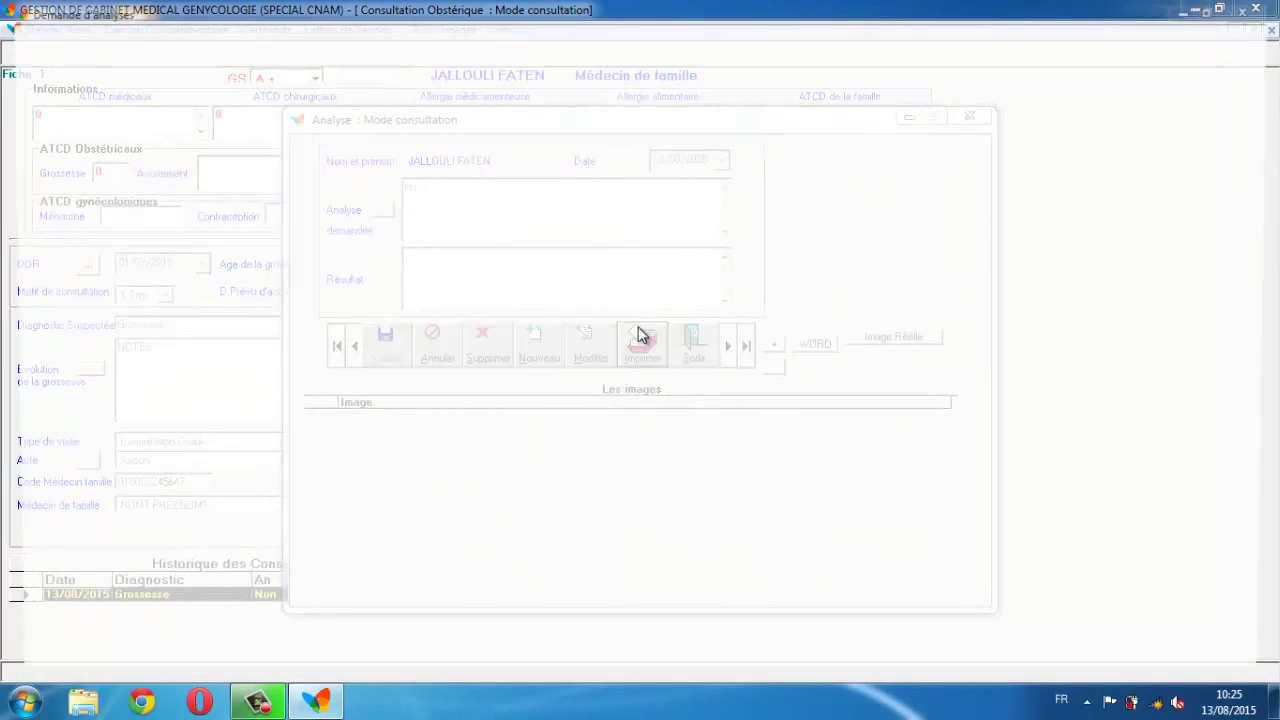
{"action": "left_click", "coordinate": [1255, 8]}
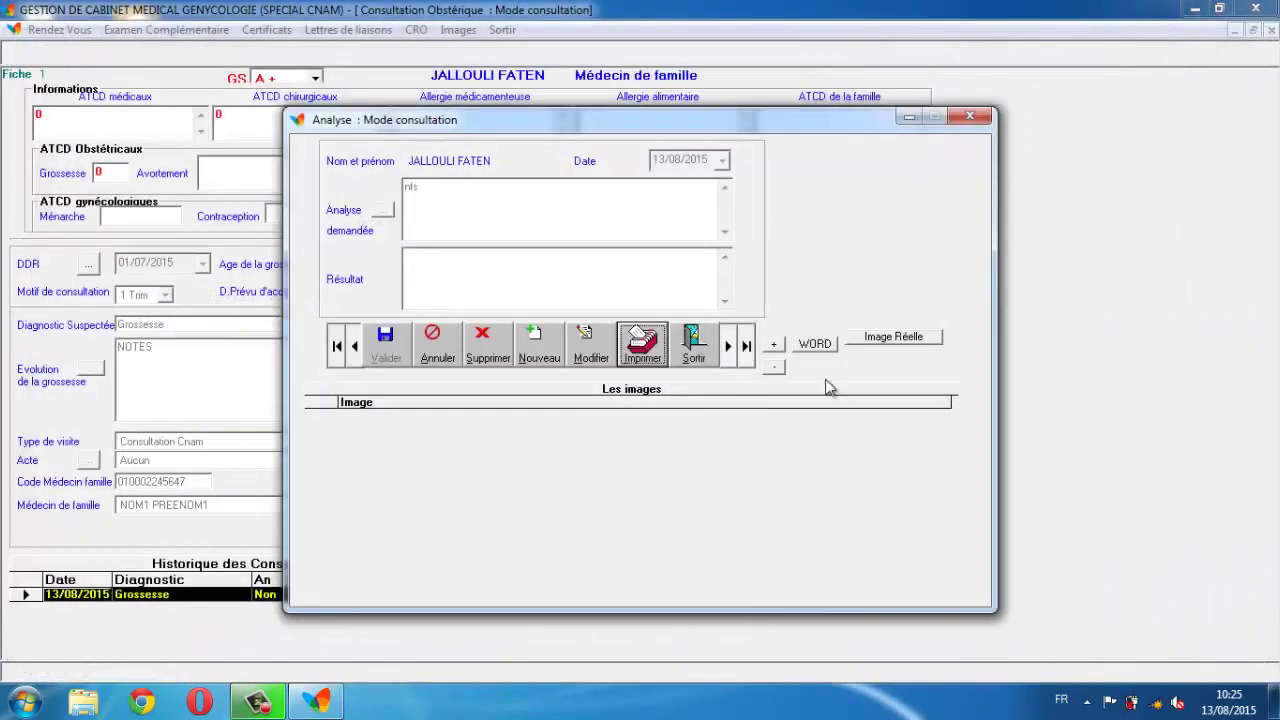
- View the analysis request as a Microsoft Word document, close it and leave the analysis window
{"action": "left_click", "coordinate": [812, 344]}
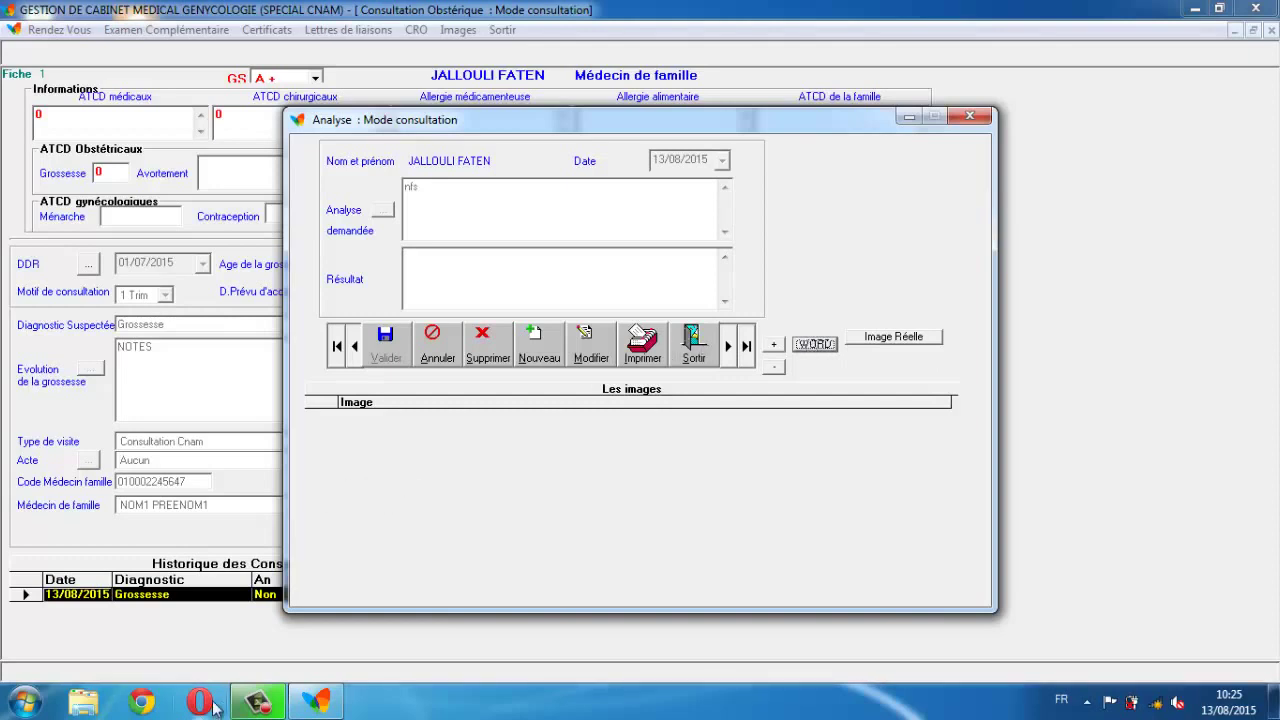
{"action": "left_click", "coordinate": [360, 700]}
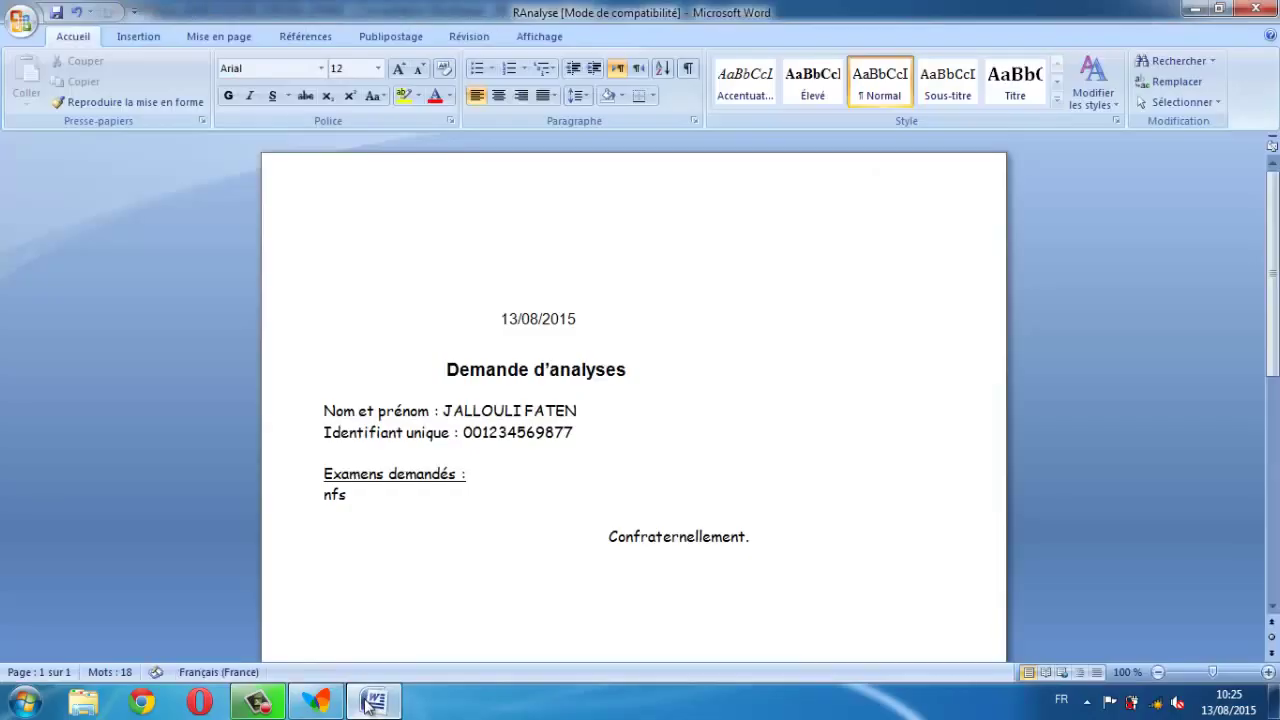
{"action": "left_click", "coordinate": [1256, 8]}
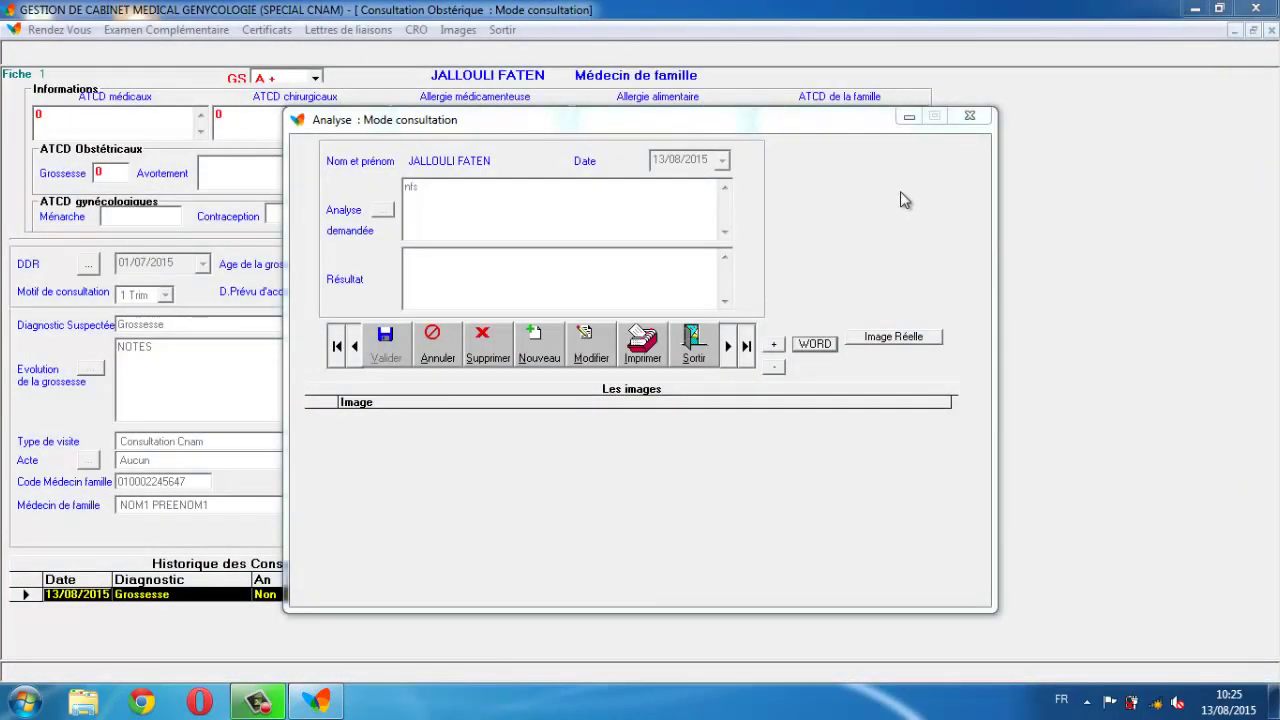
{"action": "left_click", "coordinate": [969, 115]}
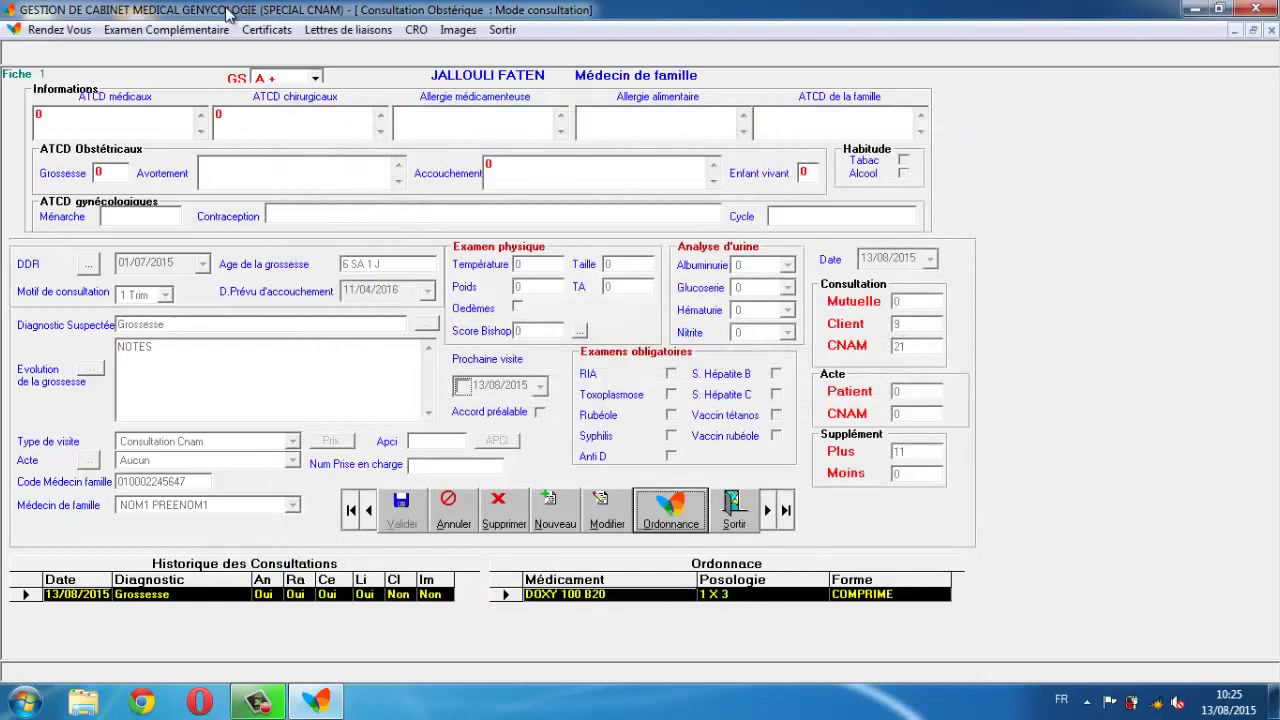
- Open the consultation's radiology request for the THORAX, preview its printout and close the preview
{"action": "left_click", "coordinate": [166, 29]}
{"action": "left_click", "coordinate": [160, 79]}
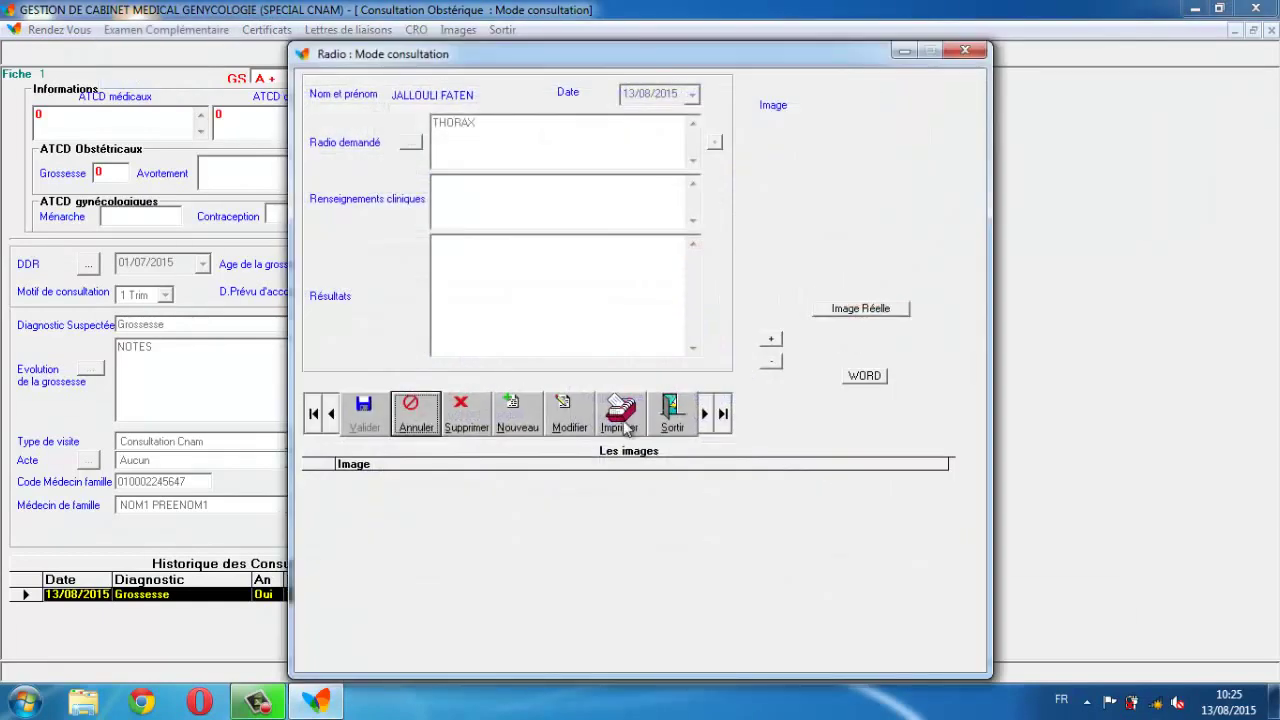
{"action": "left_click", "coordinate": [618, 412]}
{"action": "left_click", "coordinate": [1275, 7]}
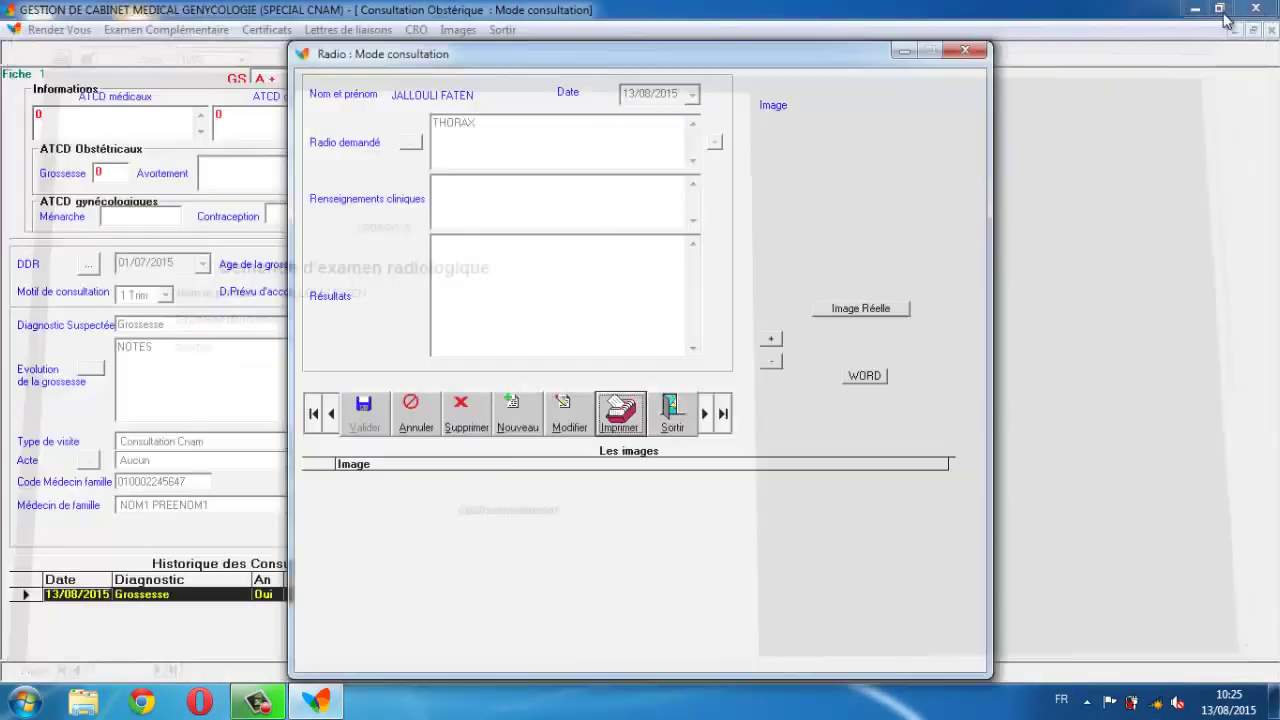
- View the radiology request as a Microsoft Word document, close it and leave the radiology window
{"action": "left_click", "coordinate": [873, 376]}
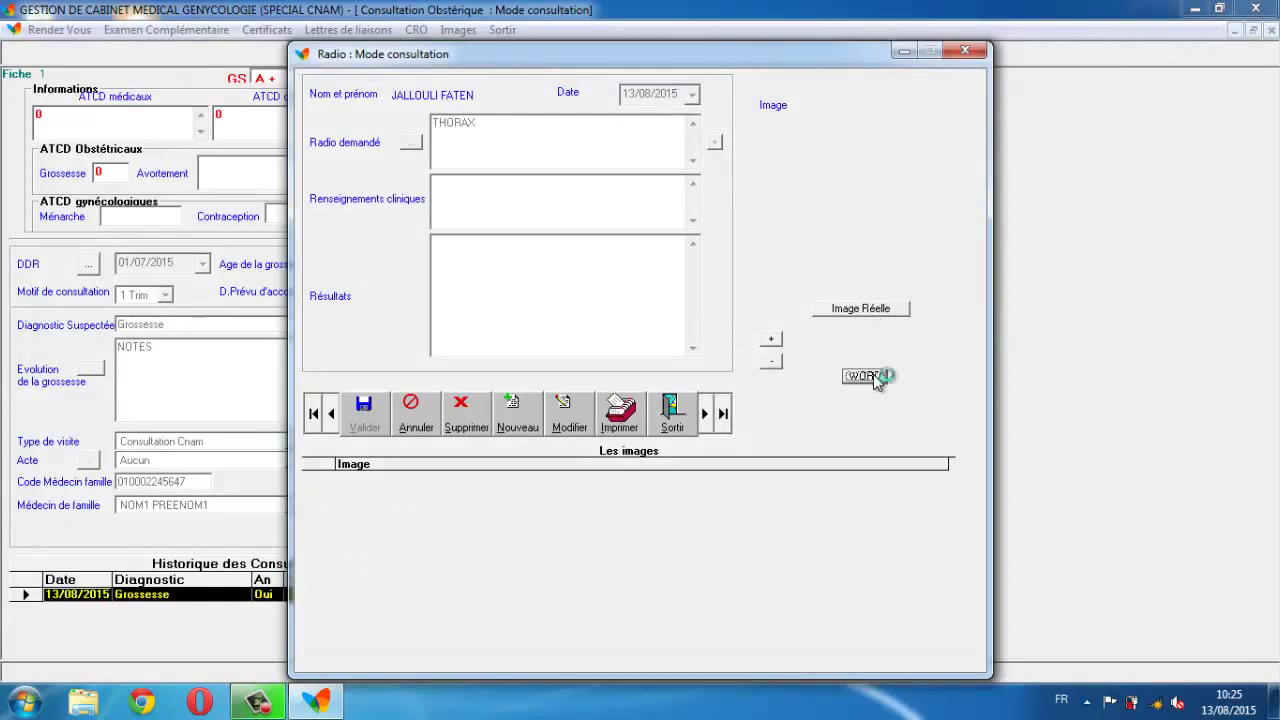
{"action": "mouse_move", "coordinate": [363, 705]}
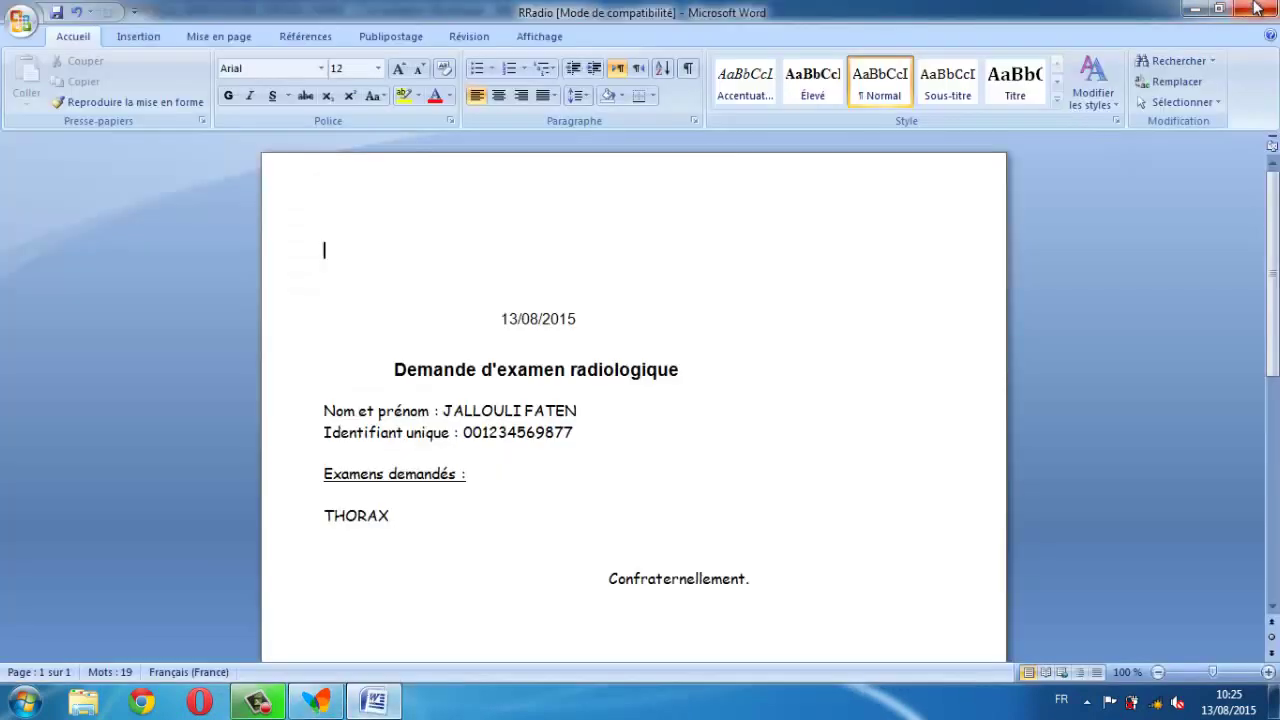
{"action": "left_click", "coordinate": [1257, 8]}
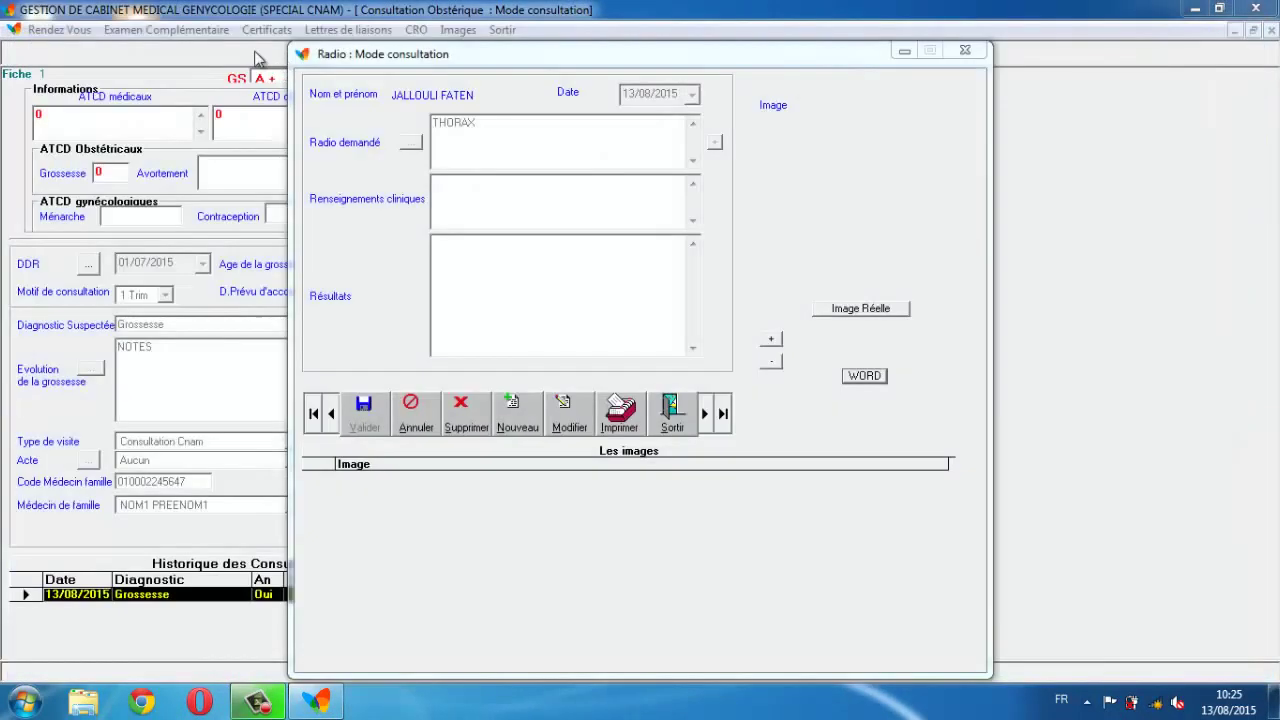
{"action": "left_click", "coordinate": [964, 49]}
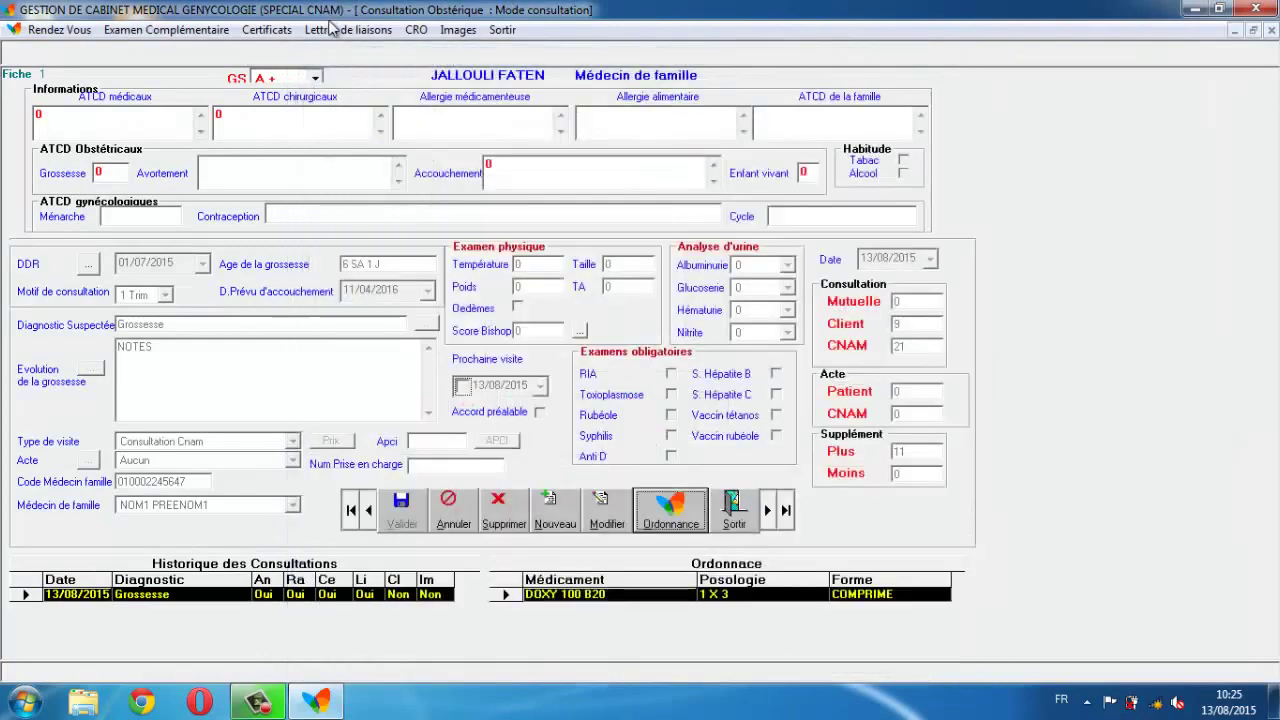
- Open the consultation's rest certificate and preview its printout
{"action": "left_click", "coordinate": [266, 29]}
{"action": "left_click", "coordinate": [285, 49]}
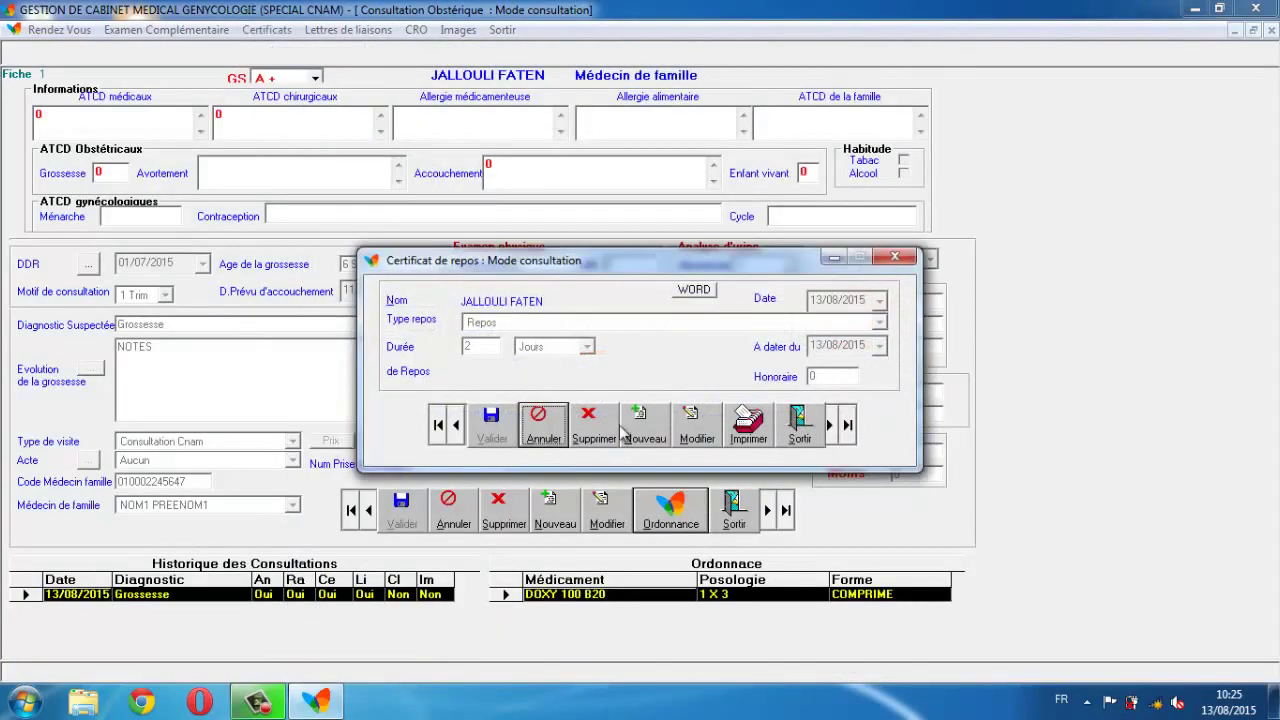
{"action": "left_click", "coordinate": [748, 428]}
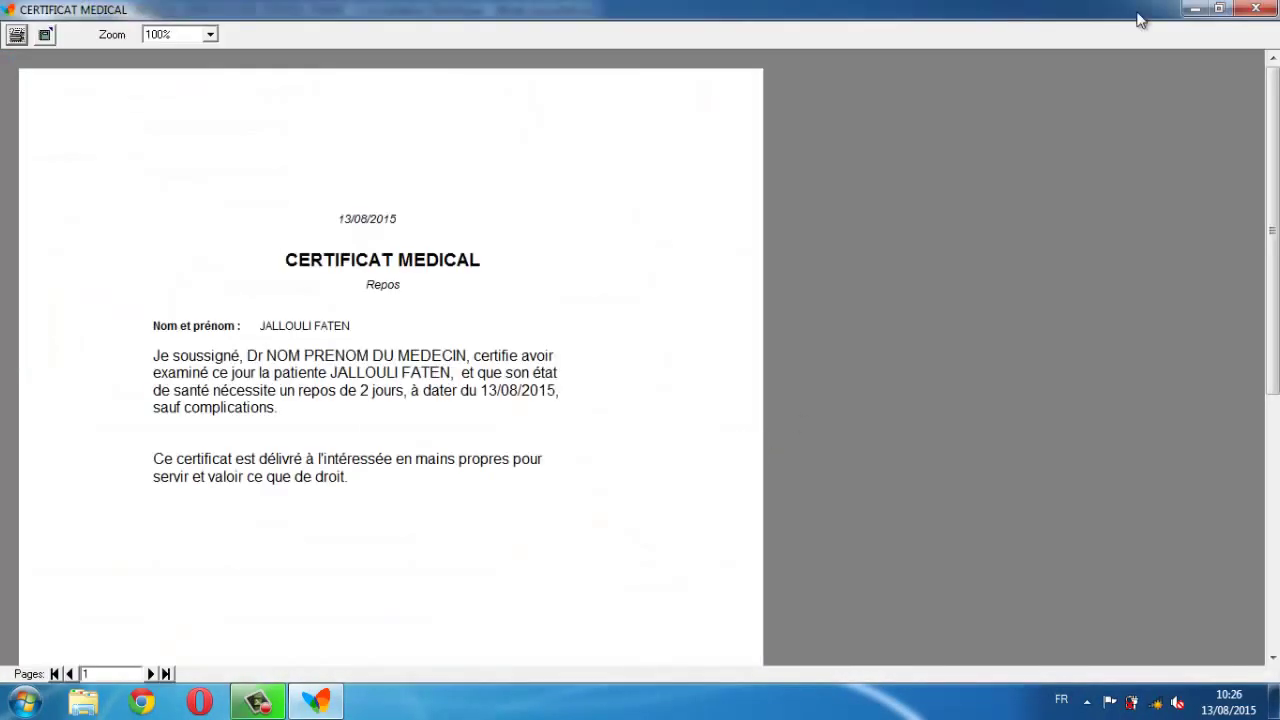
- Close the certificate preview, reopen the rest certificate, examine the available rest types in edit mode and cancel the edit
{"action": "left_click", "coordinate": [1274, 9]}
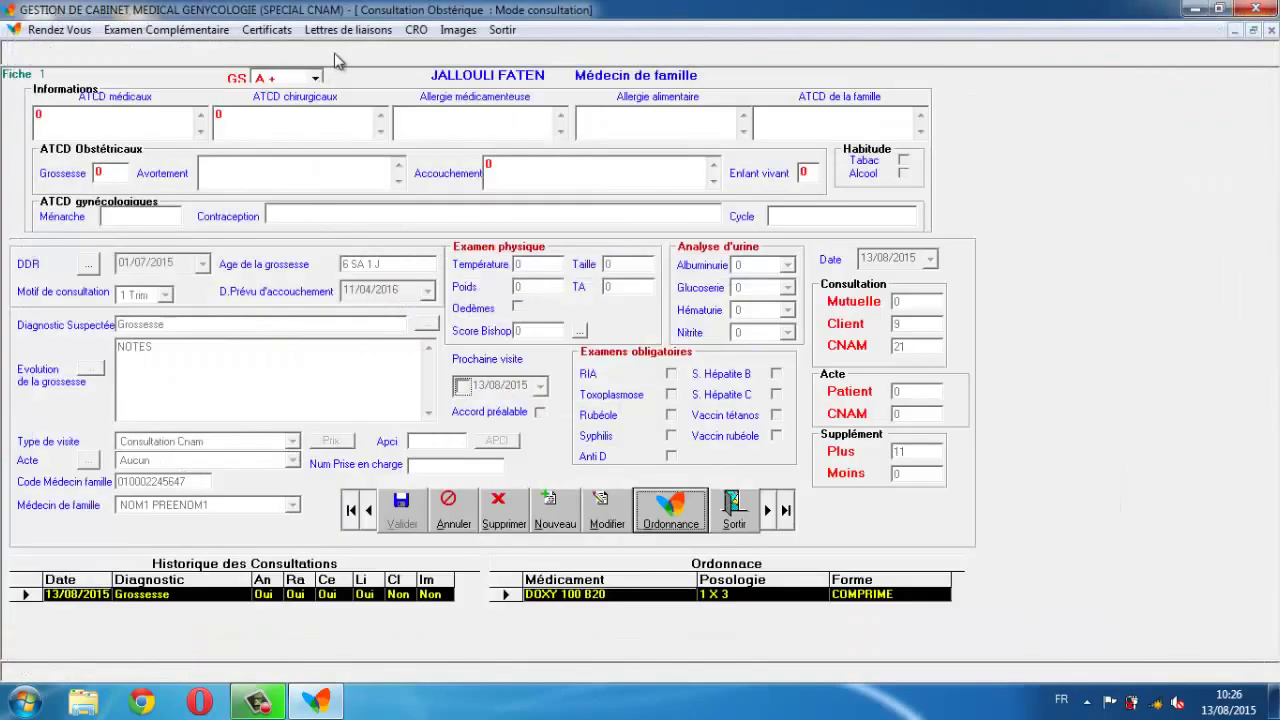
{"action": "left_click", "coordinate": [275, 31]}
{"action": "left_click", "coordinate": [286, 49]}
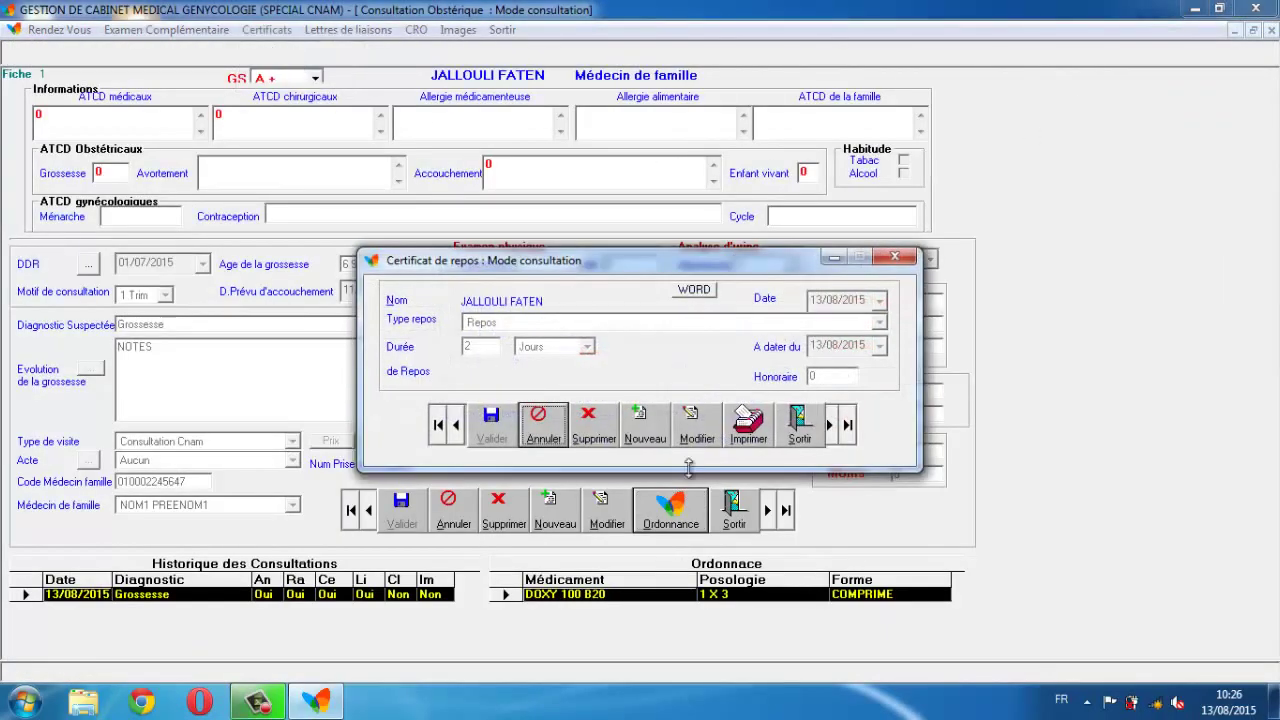
{"action": "left_click", "coordinate": [697, 425]}
{"action": "left_click", "coordinate": [597, 323]}
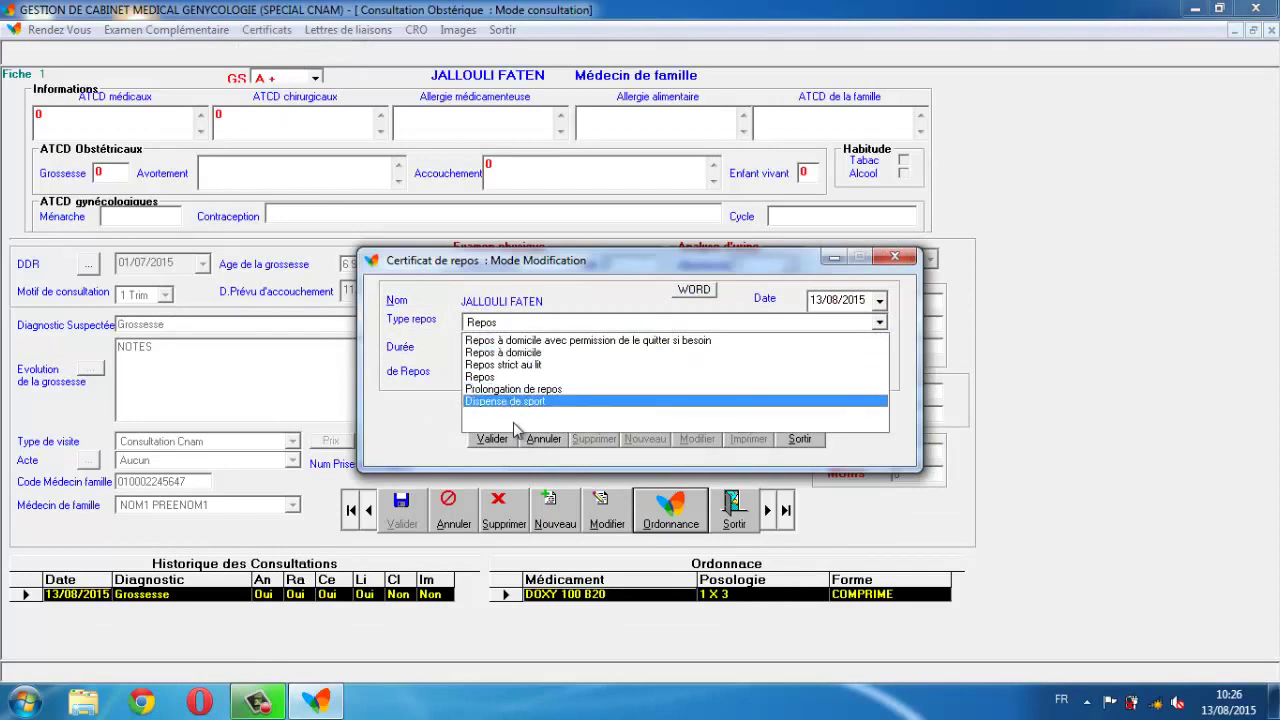
{"action": "left_click", "coordinate": [598, 430]}
{"action": "left_click", "coordinate": [545, 428]}
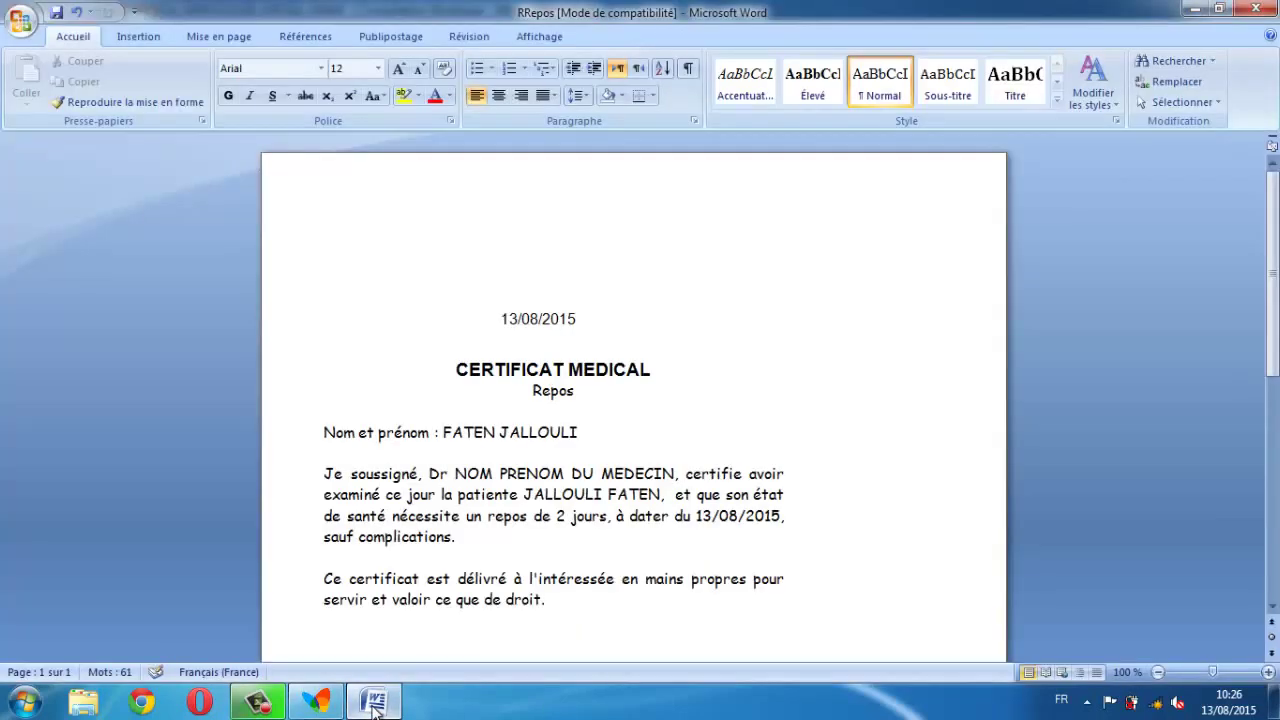
- View the rest certificate as a Microsoft Word document, close it and leave the certificate window
{"action": "left_click", "coordinate": [1257, 9]}
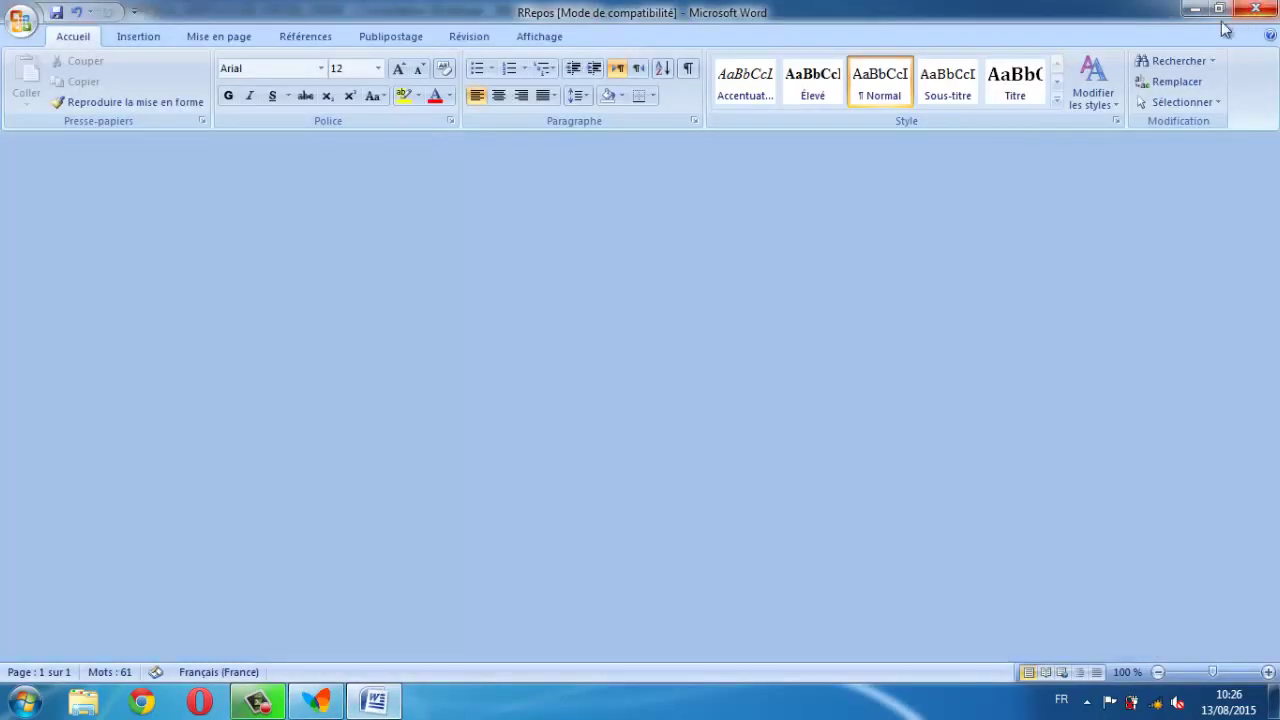
{"action": "left_click", "coordinate": [804, 424]}
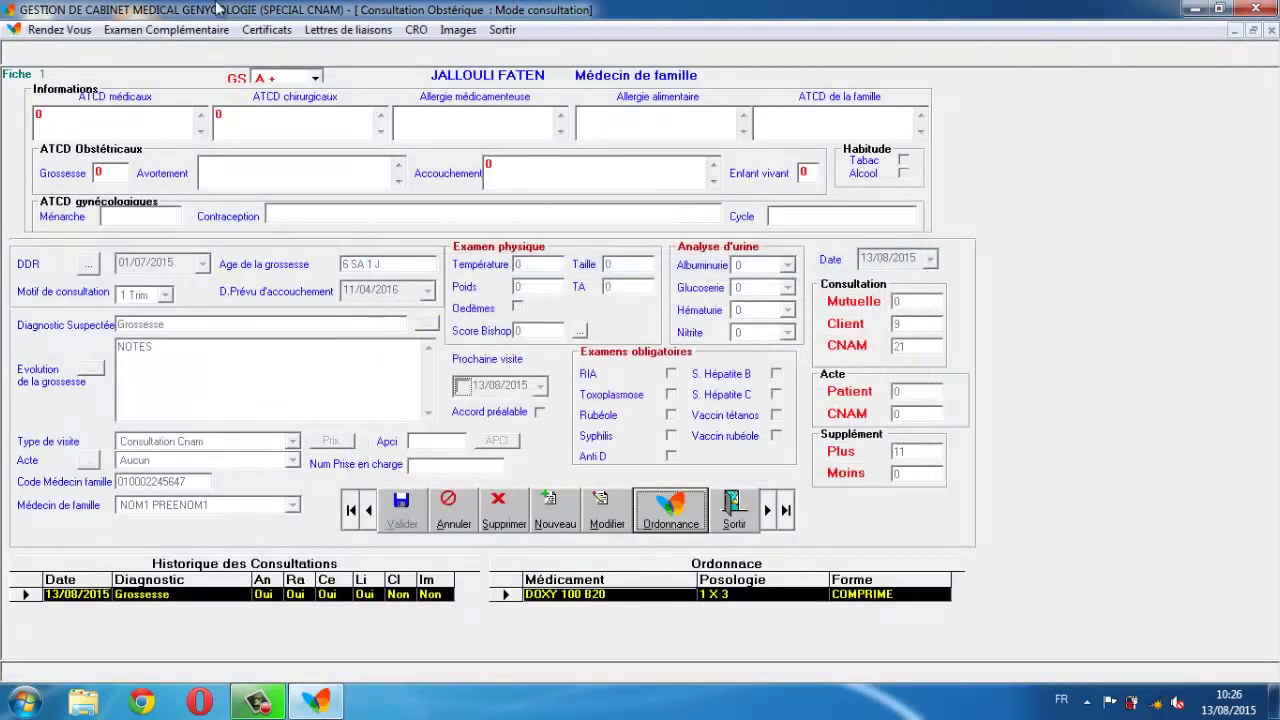
- Open the consultation's liaison letter, preview its printout, and close the preview and the letter
{"action": "left_click", "coordinate": [328, 30]}
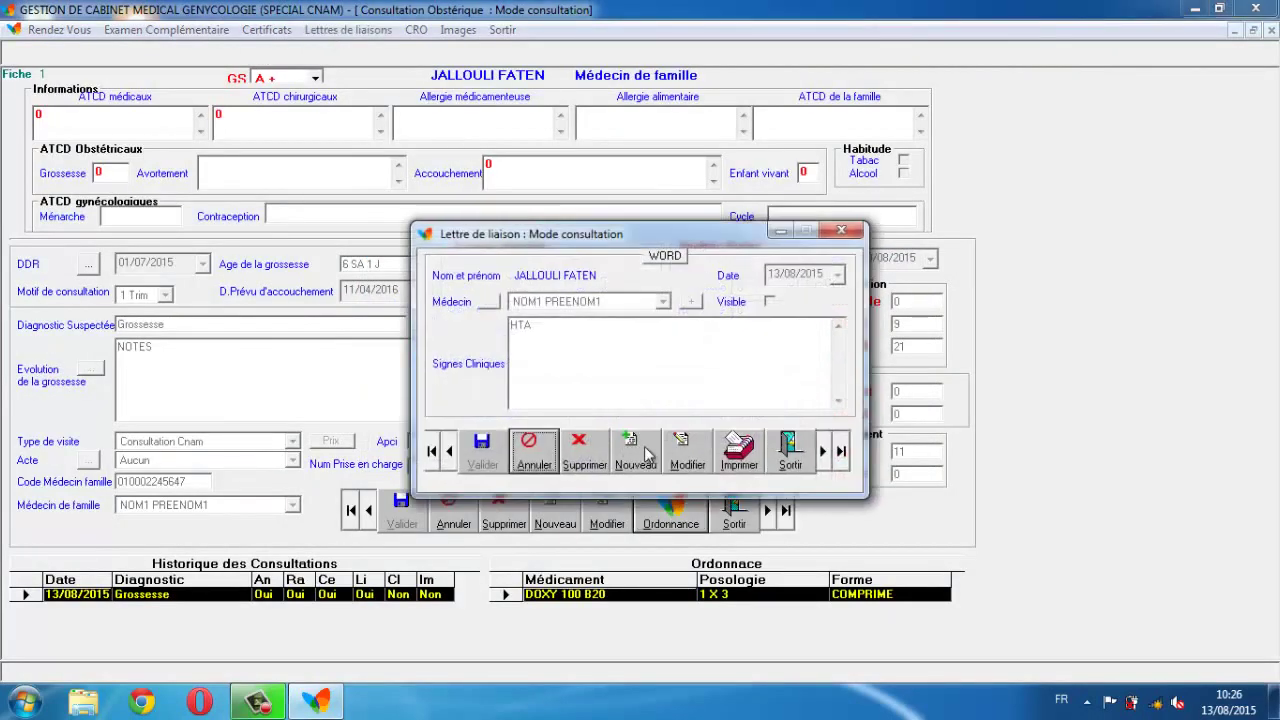
{"action": "left_click", "coordinate": [720, 453]}
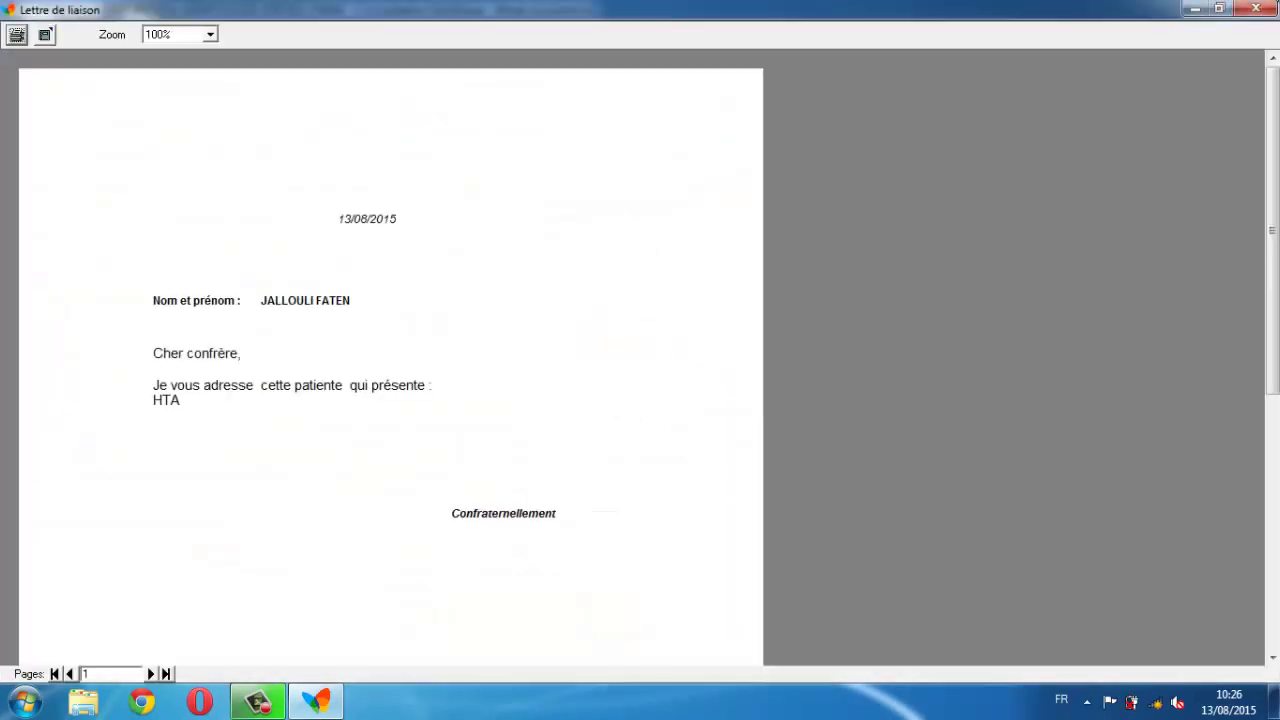
{"action": "left_click", "coordinate": [1256, 9]}
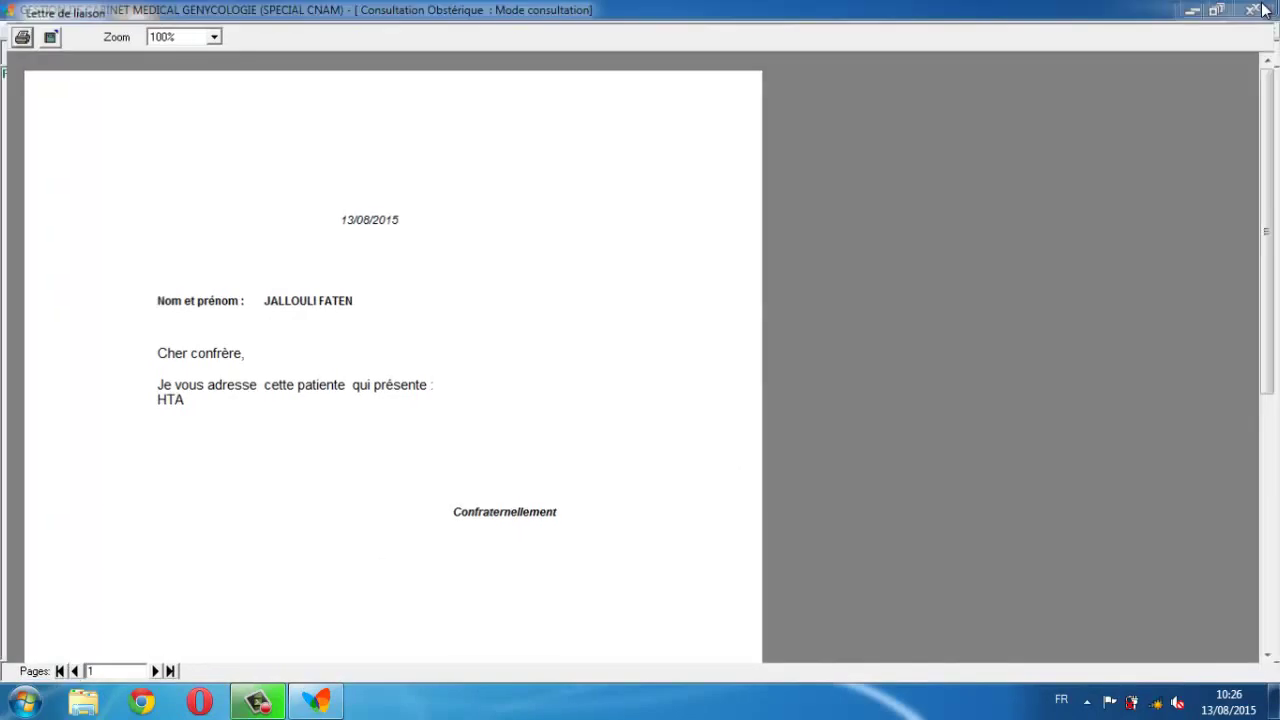
- Open the consultation's CRO report by entering the access password, preview its printout, and close the preview and the report
{"action": "left_click", "coordinate": [414, 31]}
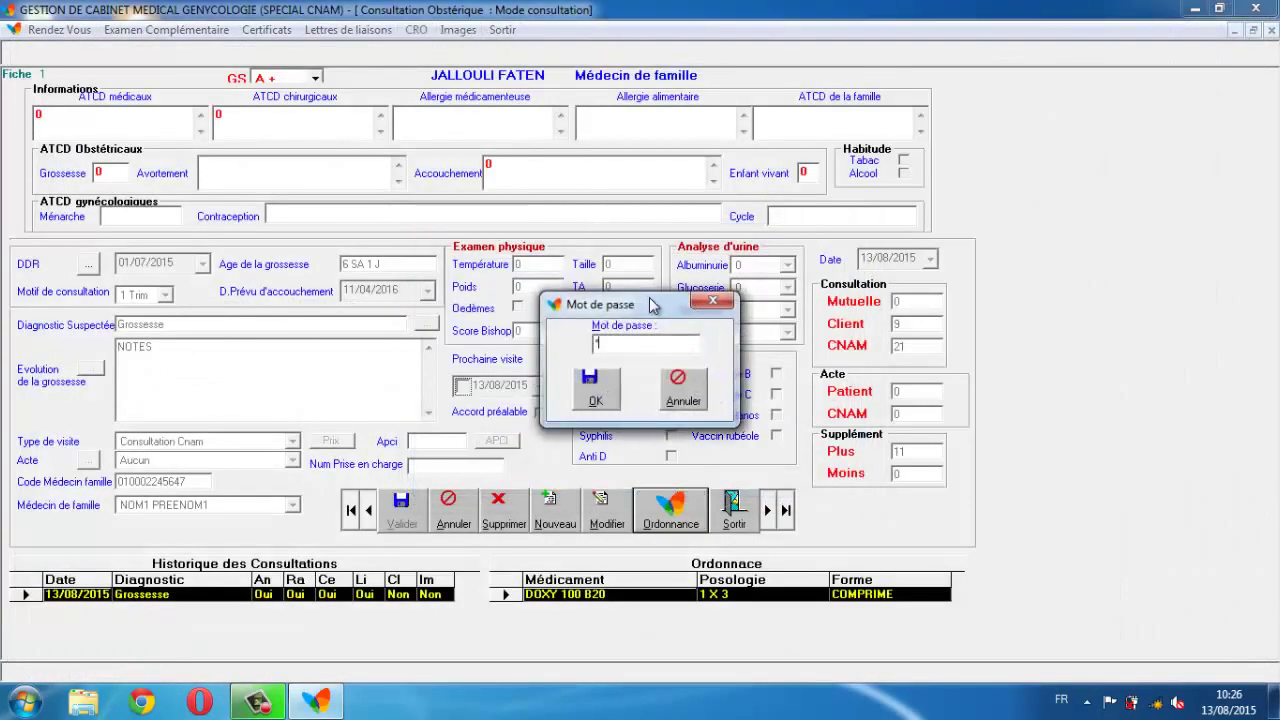
{"action": "key", "text": "Return"}
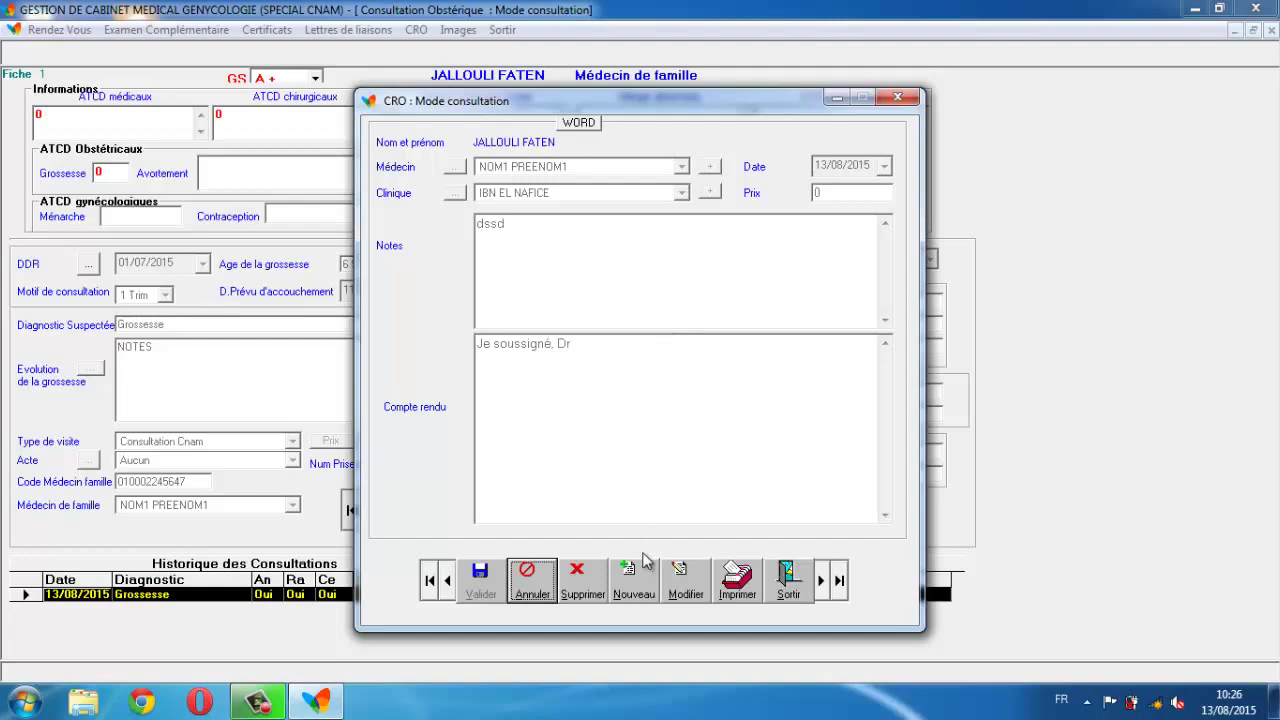
{"action": "left_click", "coordinate": [737, 585]}
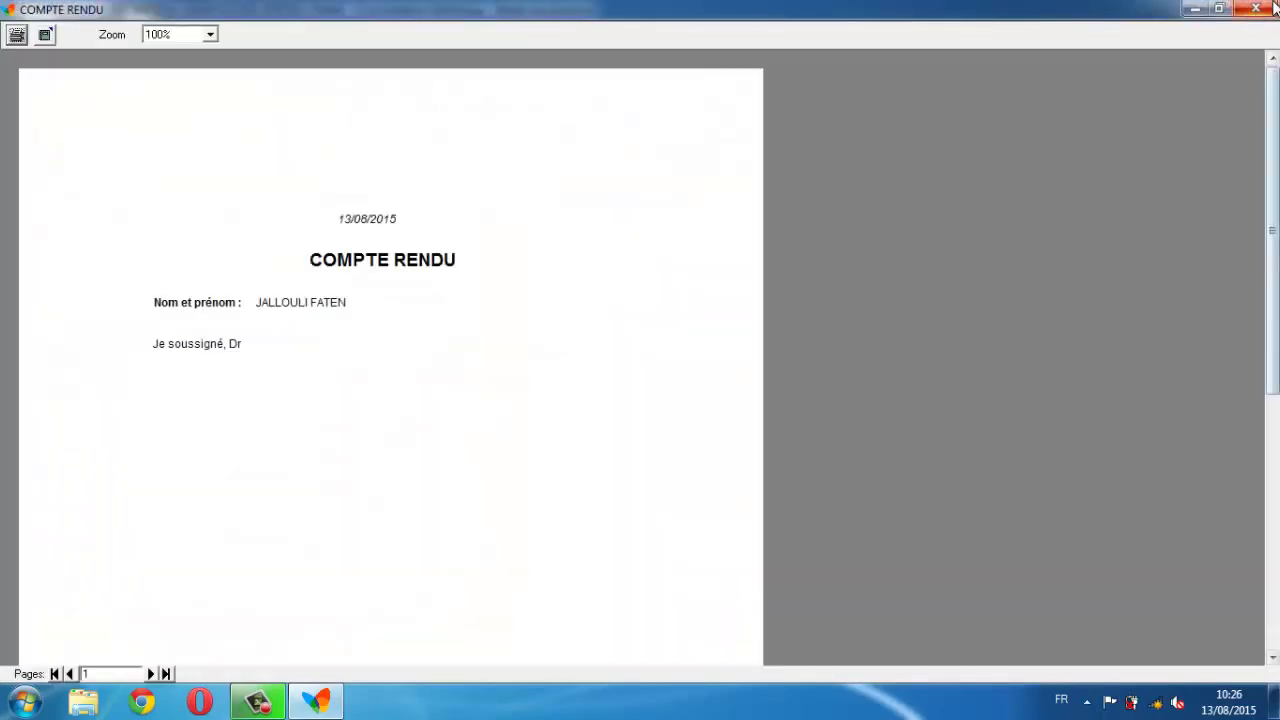
{"action": "left_click", "coordinate": [1262, 8]}
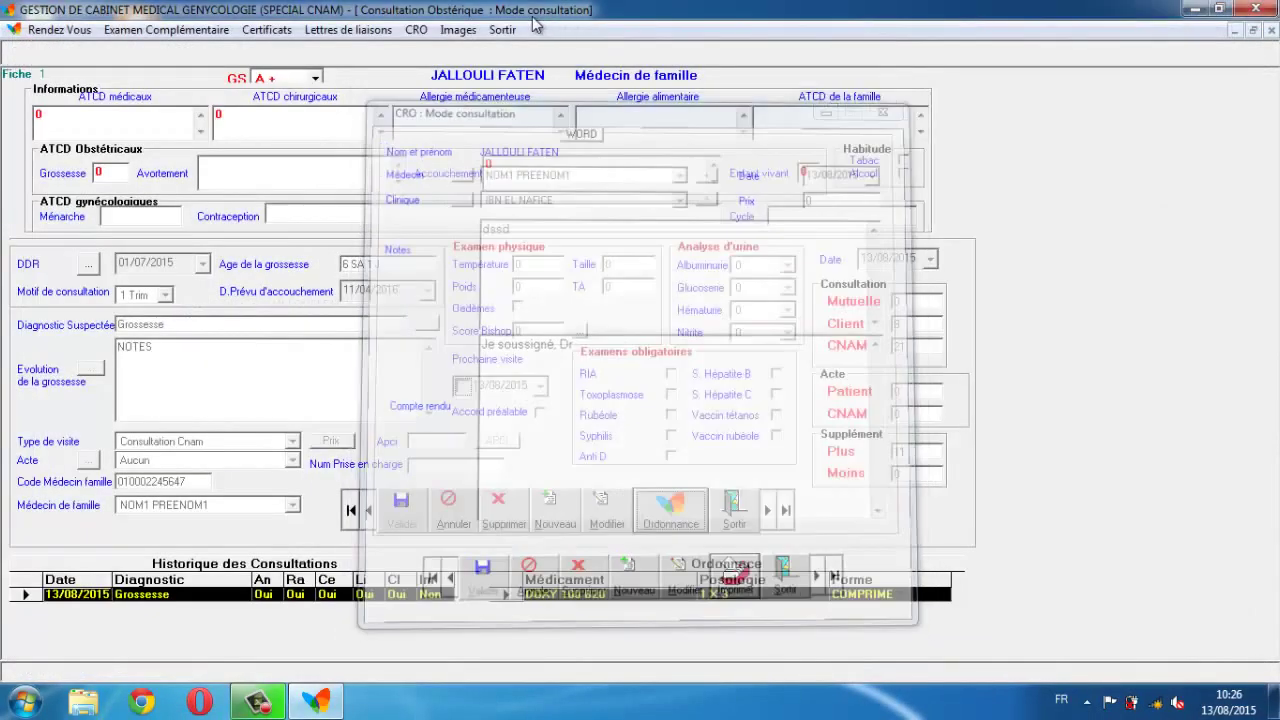
- Leave the obstetric consultation and start a new patient record with the patient's name, date of birth and marital status Marié (e)
{"action": "left_click", "coordinate": [736, 509]}
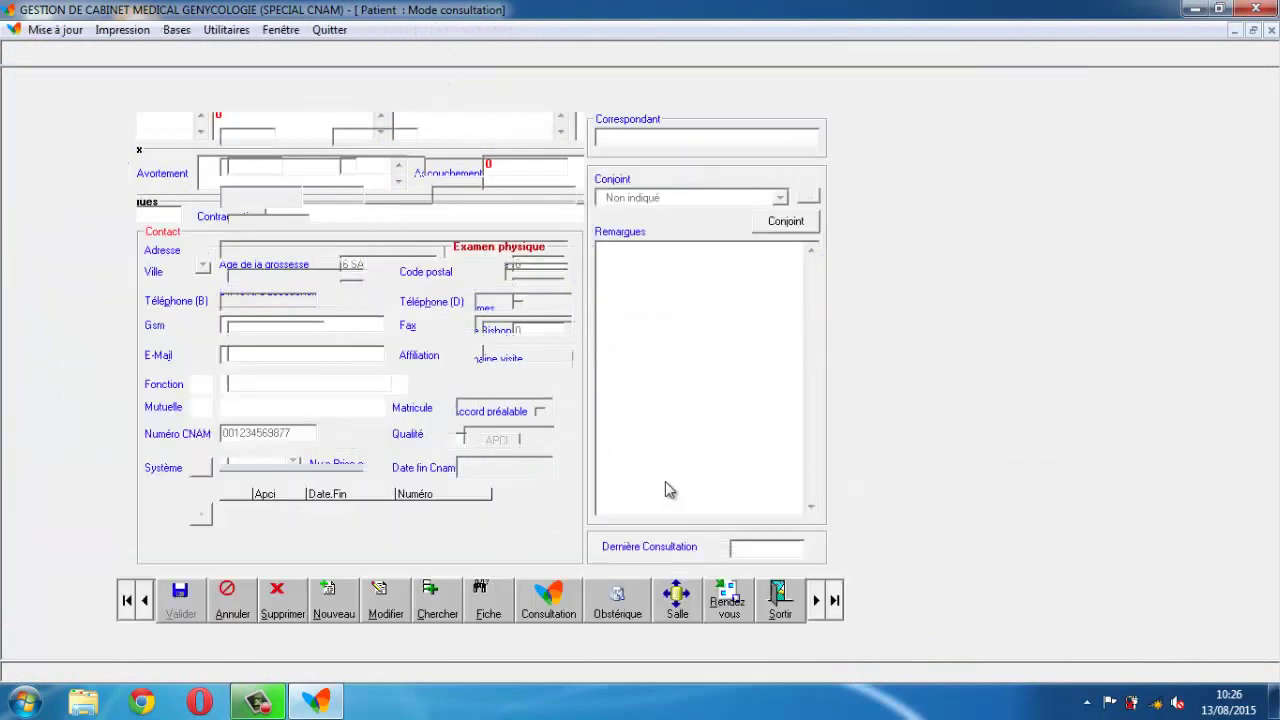
{"action": "left_click", "coordinate": [355, 606]}
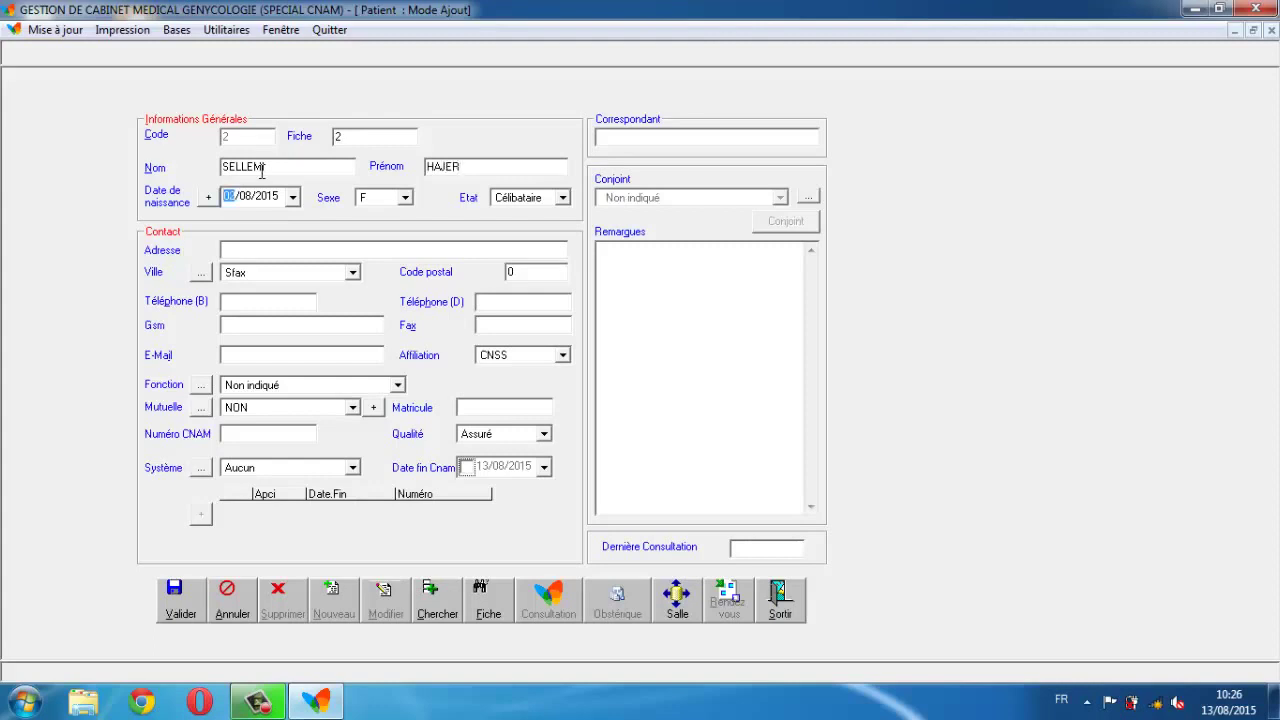
{"action": "type", "text": "02/02/"}
{"action": "type", "text": "198"}
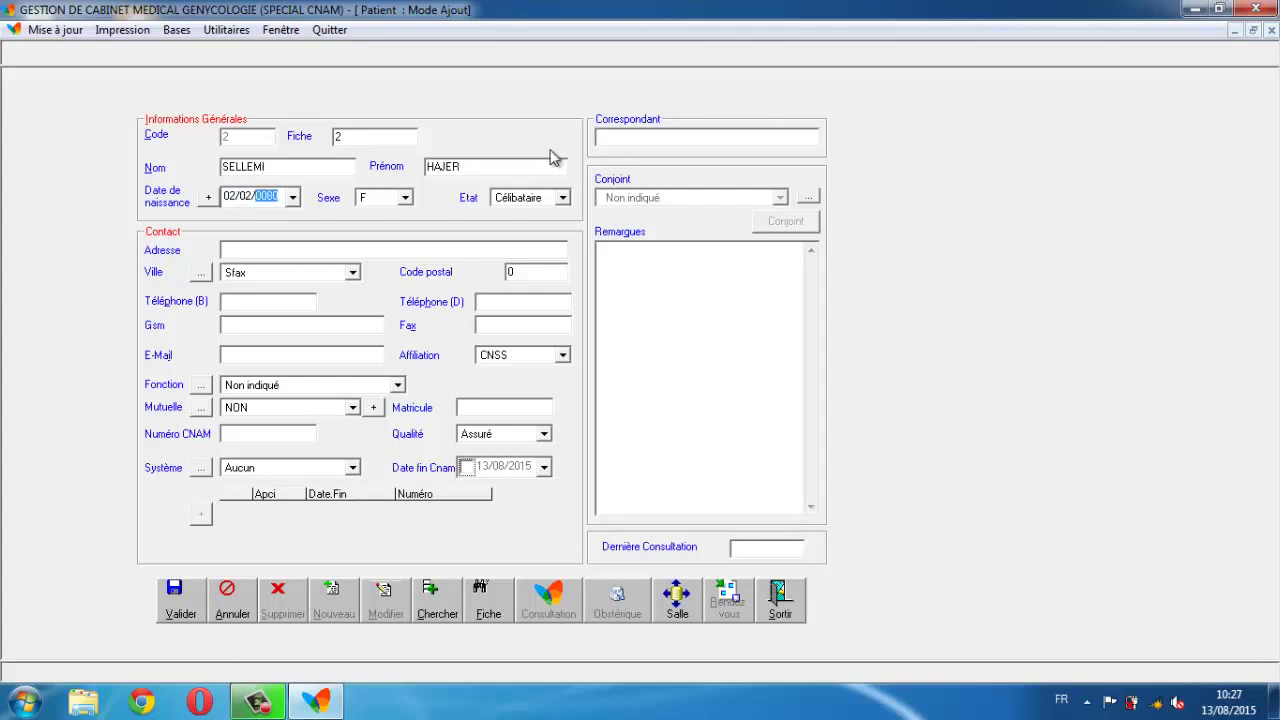
{"action": "type", "text": "0"}
{"action": "left_click", "coordinate": [522, 199]}
{"action": "left_click", "coordinate": [526, 232]}
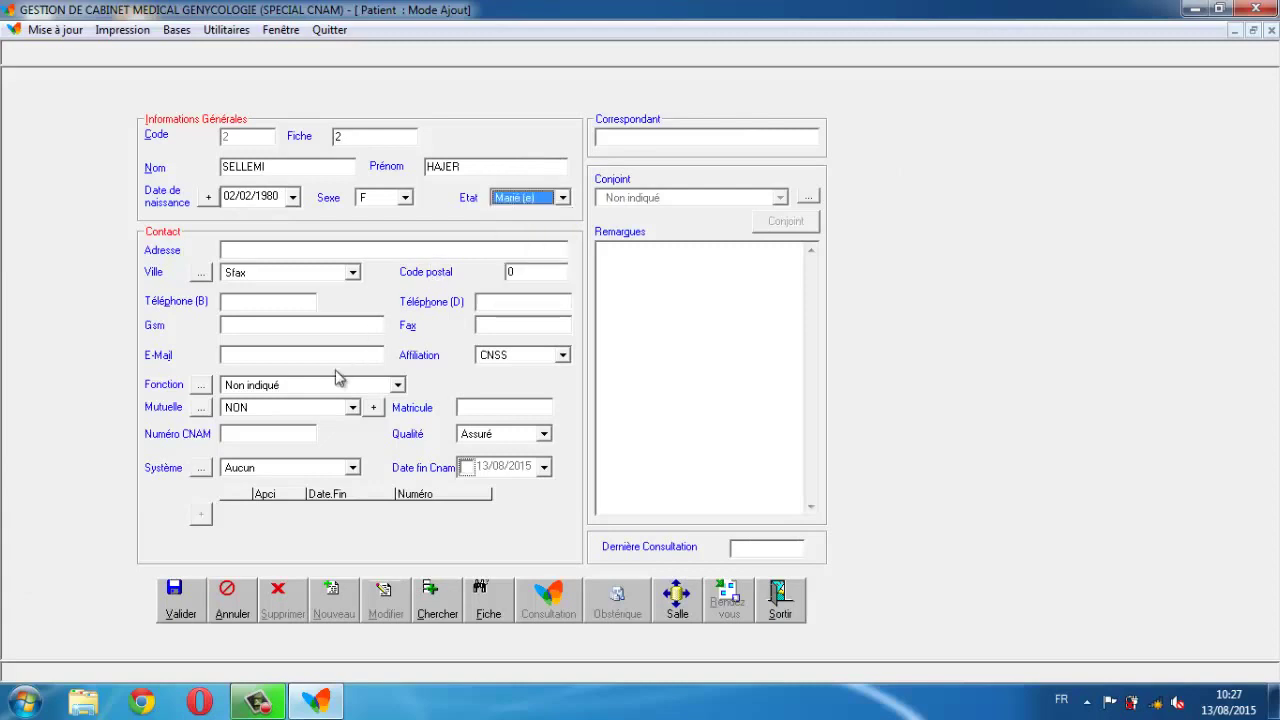
- Enter the patient's CNAM number, set the system to Médecin de famille and save the patient record
{"action": "left_click", "coordinate": [315, 438]}
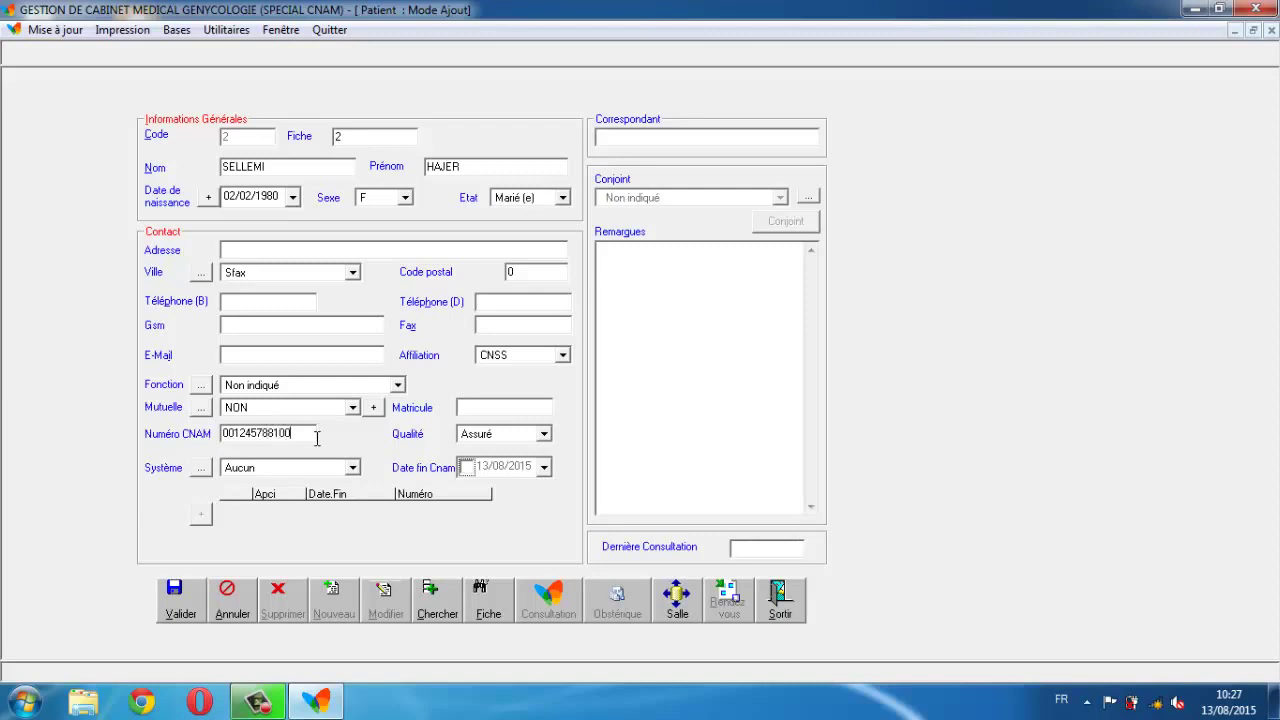
{"action": "left_click", "coordinate": [271, 470]}
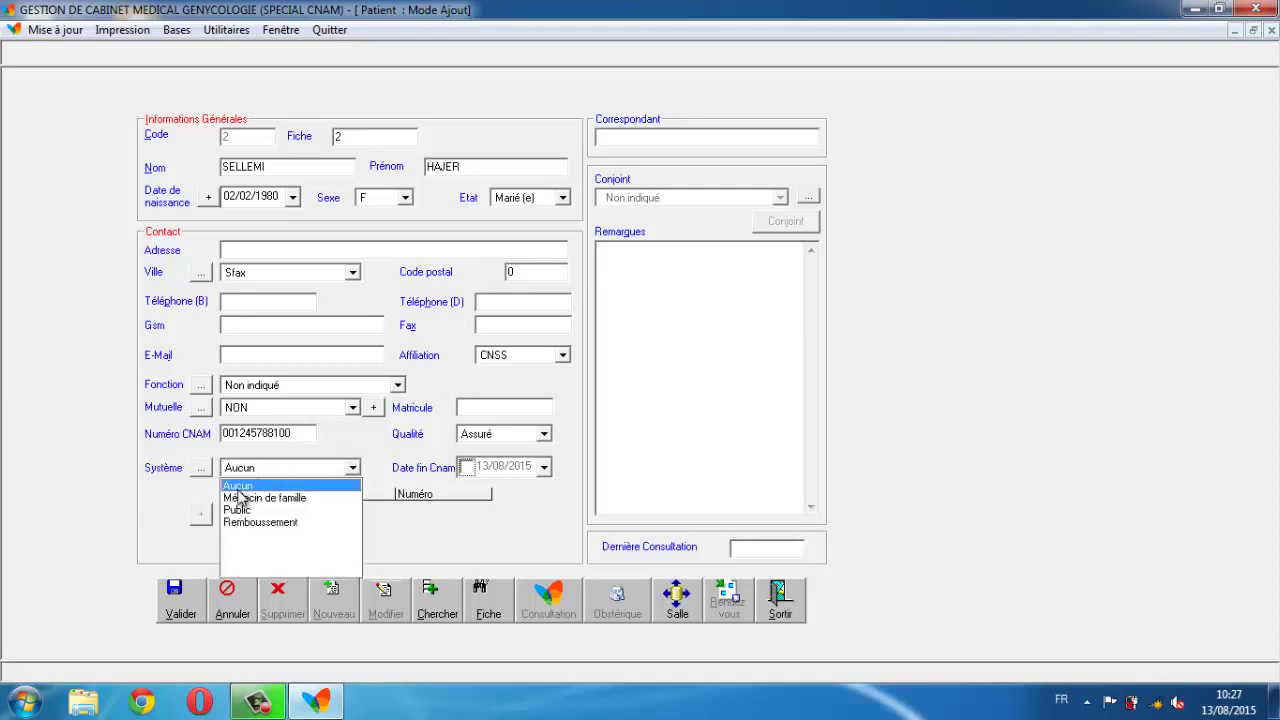
{"action": "left_click", "coordinate": [248, 498]}
{"action": "left_click", "coordinate": [181, 603]}
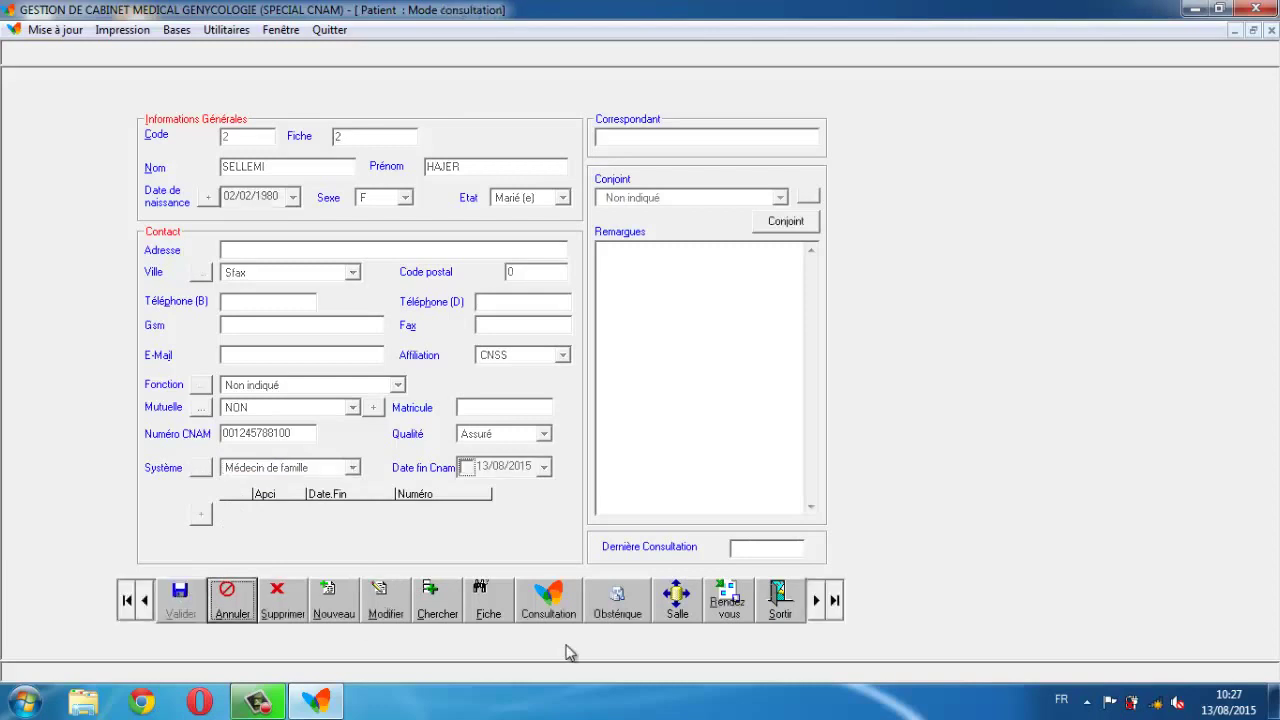
- Start a new consultation for the patient with reason PB, both note fields reading NOTES, and suspected diagnosis stérilité
{"action": "left_click", "coordinate": [537, 602]}
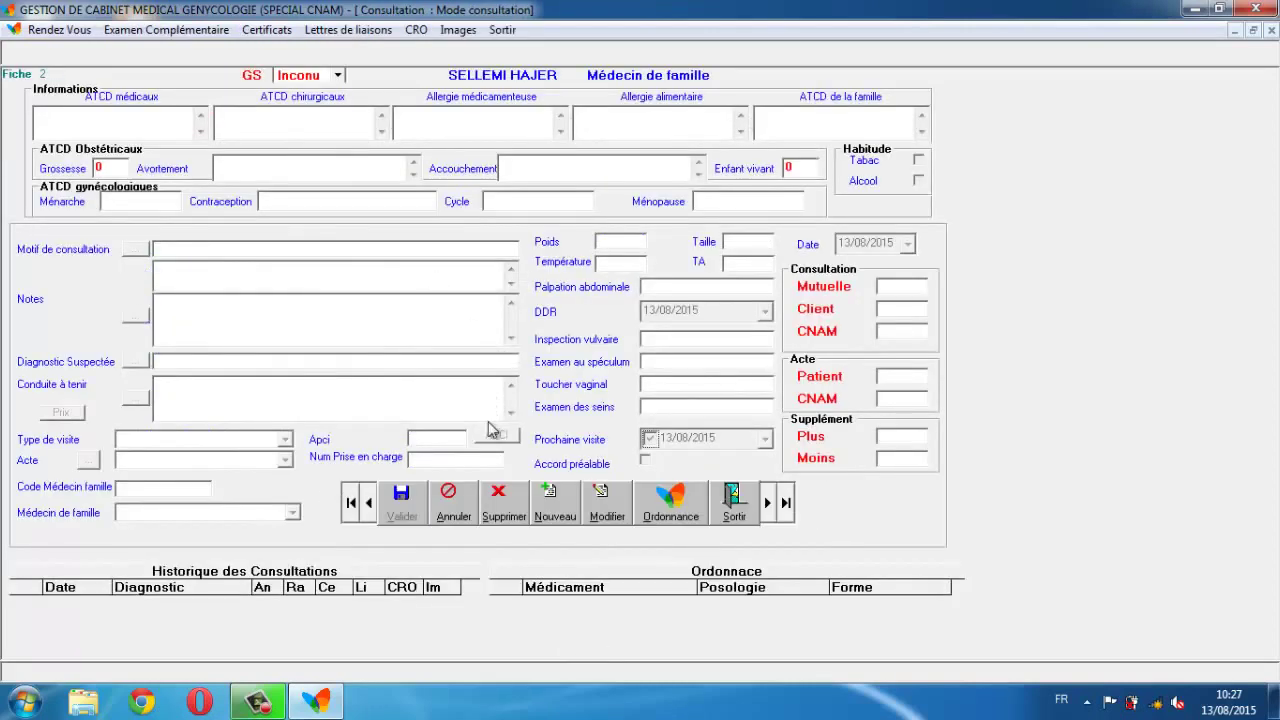
{"action": "left_click", "coordinate": [555, 505]}
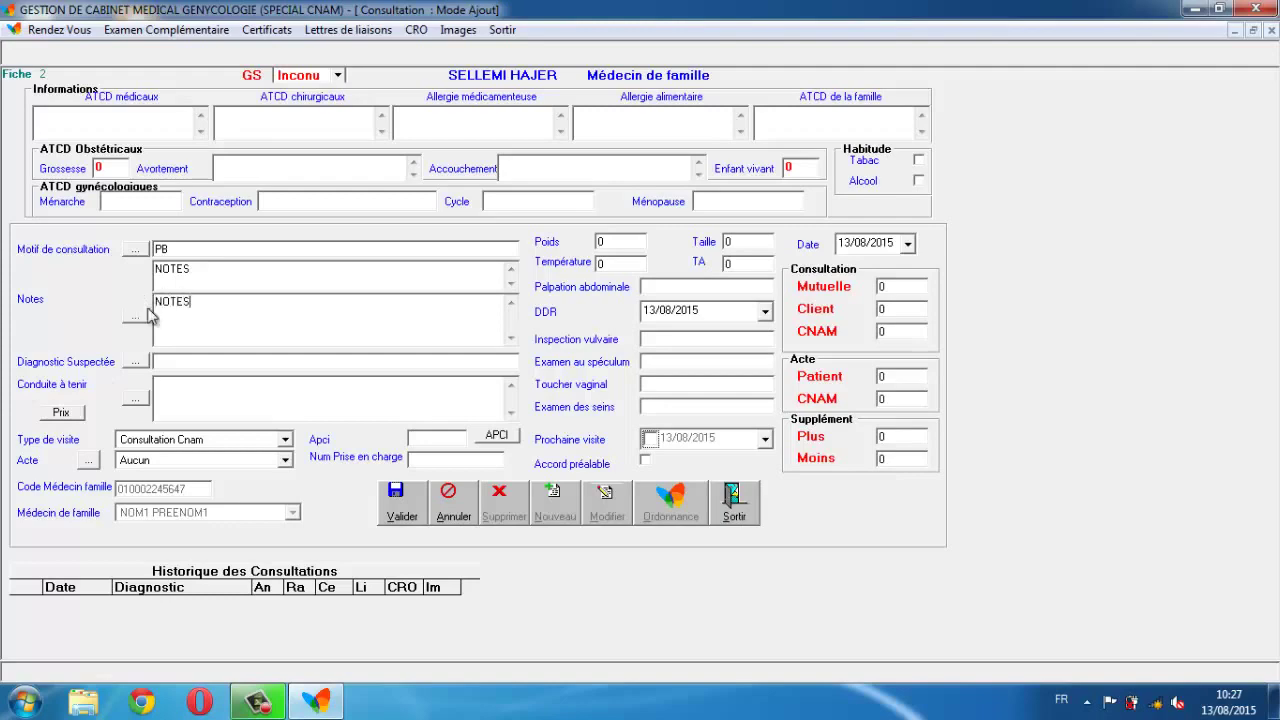
{"action": "left_click", "coordinate": [136, 362]}
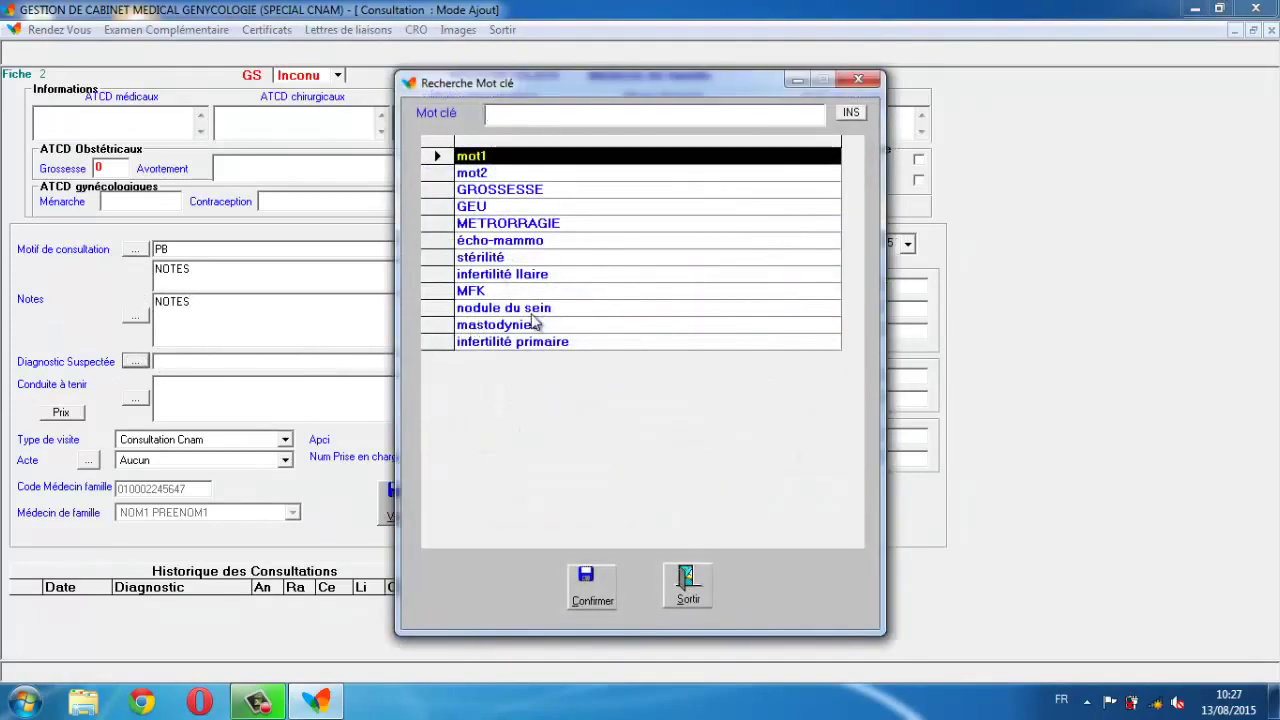
{"action": "left_click", "coordinate": [512, 258]}
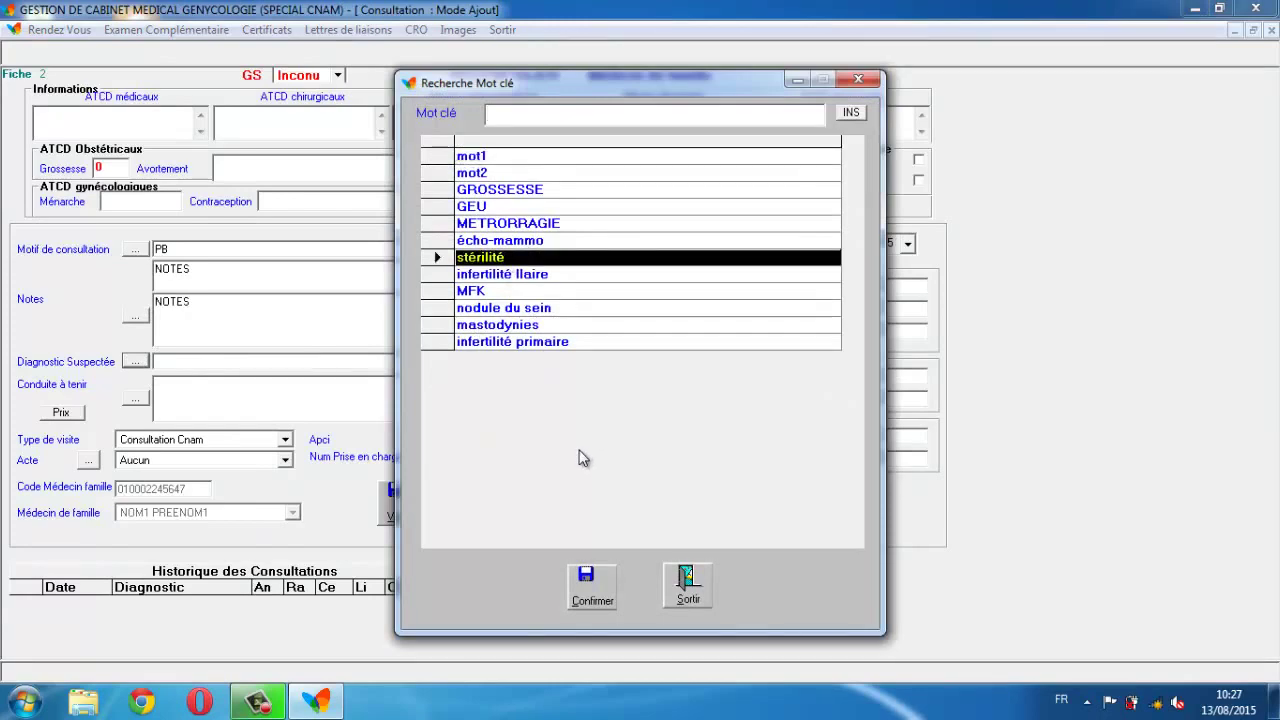
{"action": "left_click", "coordinate": [585, 578]}
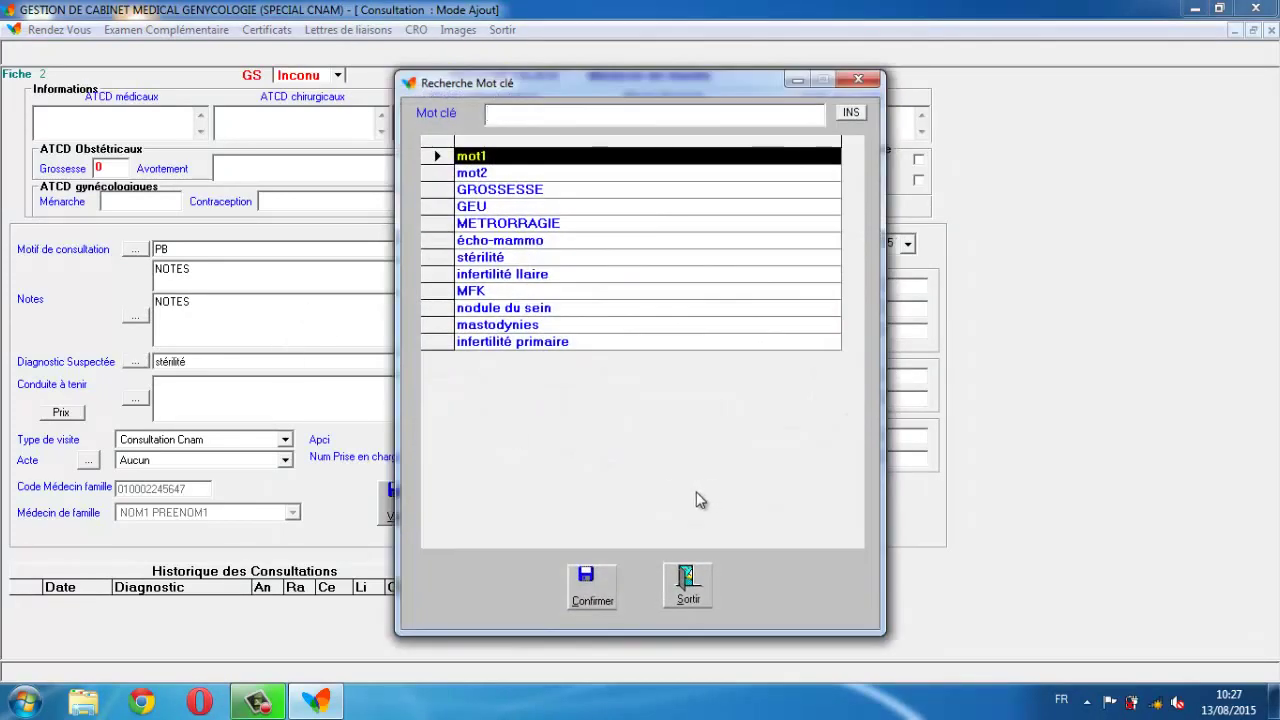
{"action": "left_click", "coordinate": [686, 580]}
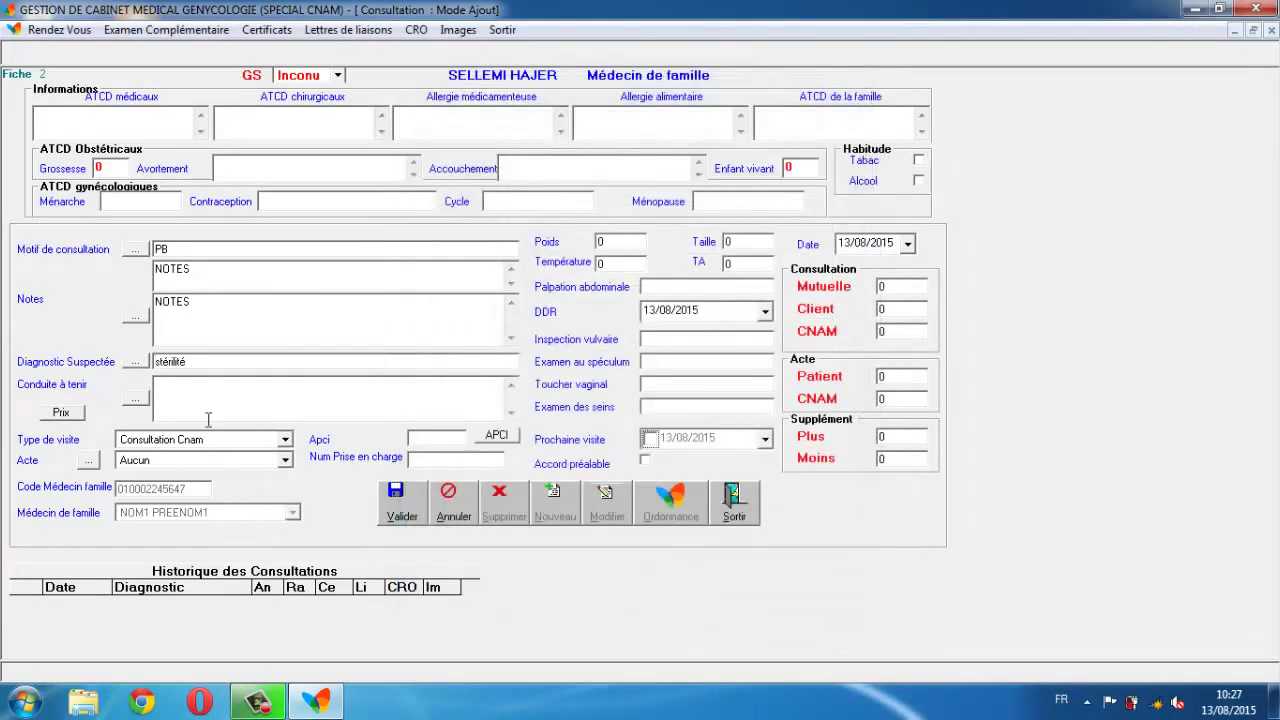
- Check the keyword list for Conduite à tenir, fill in the standard Consultation Cnam fees and save the consultation
{"action": "left_click", "coordinate": [136, 398]}
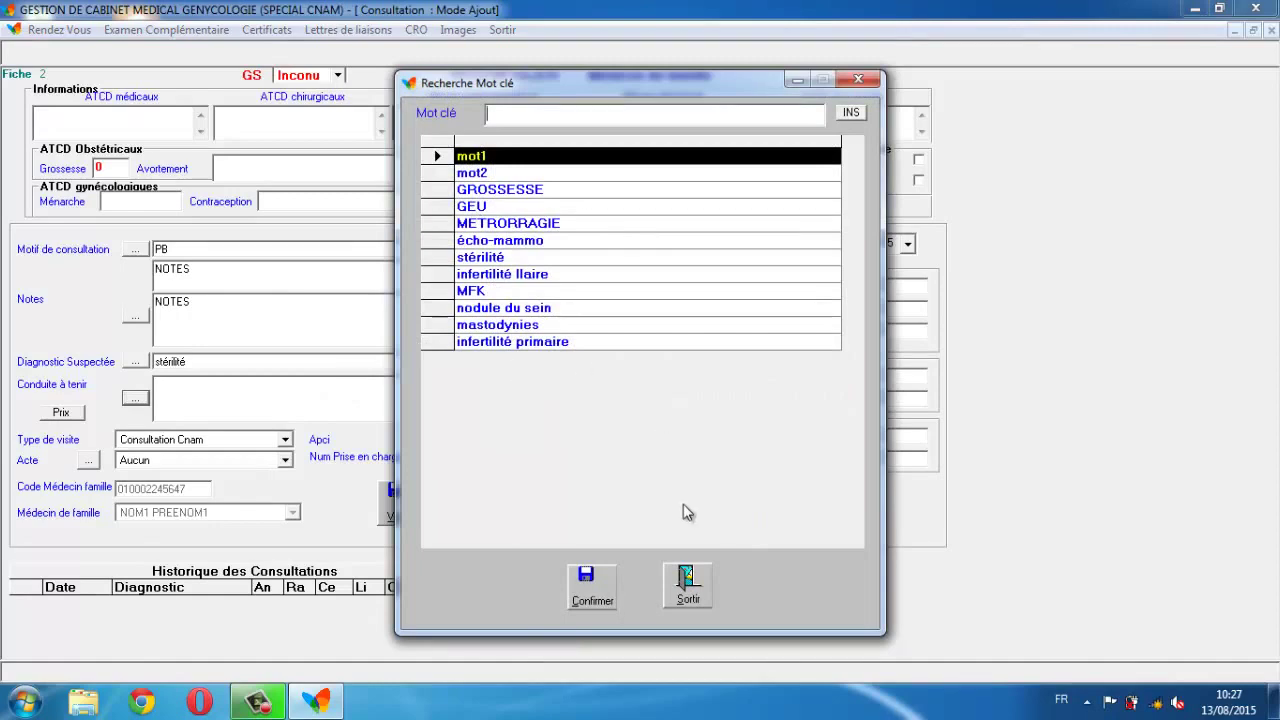
{"action": "left_click", "coordinate": [686, 577]}
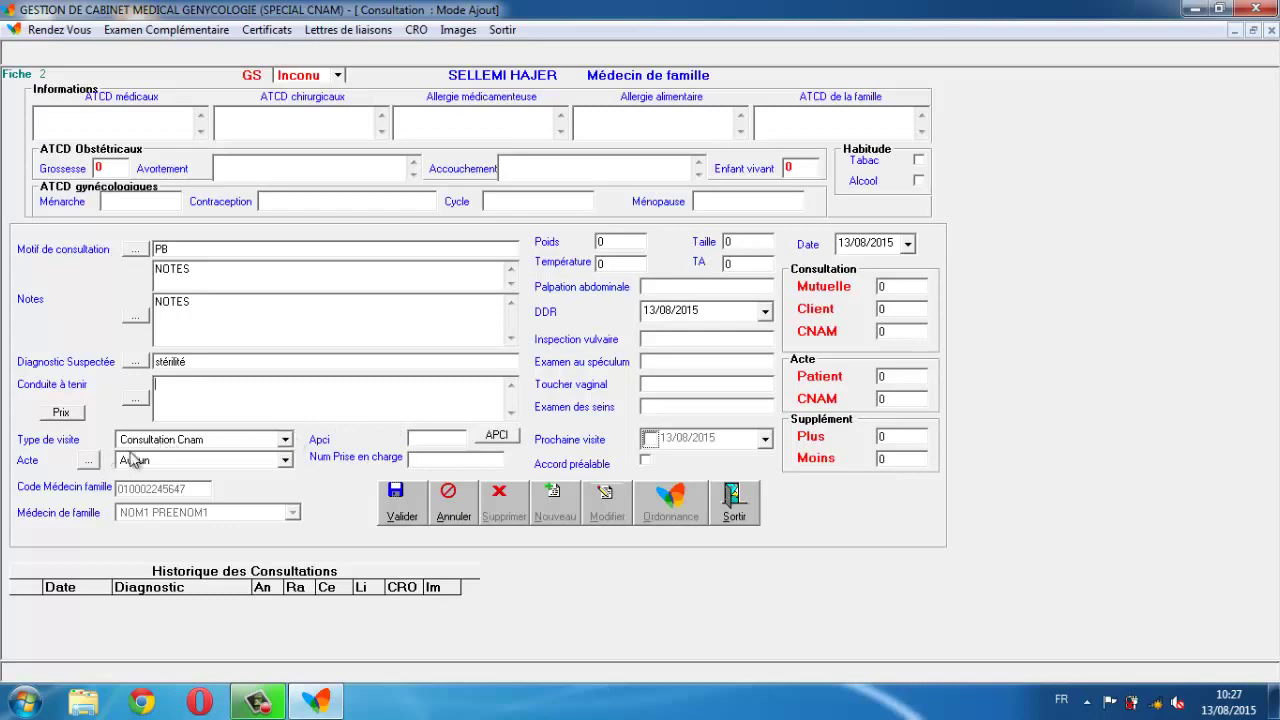
{"action": "left_click", "coordinate": [80, 416]}
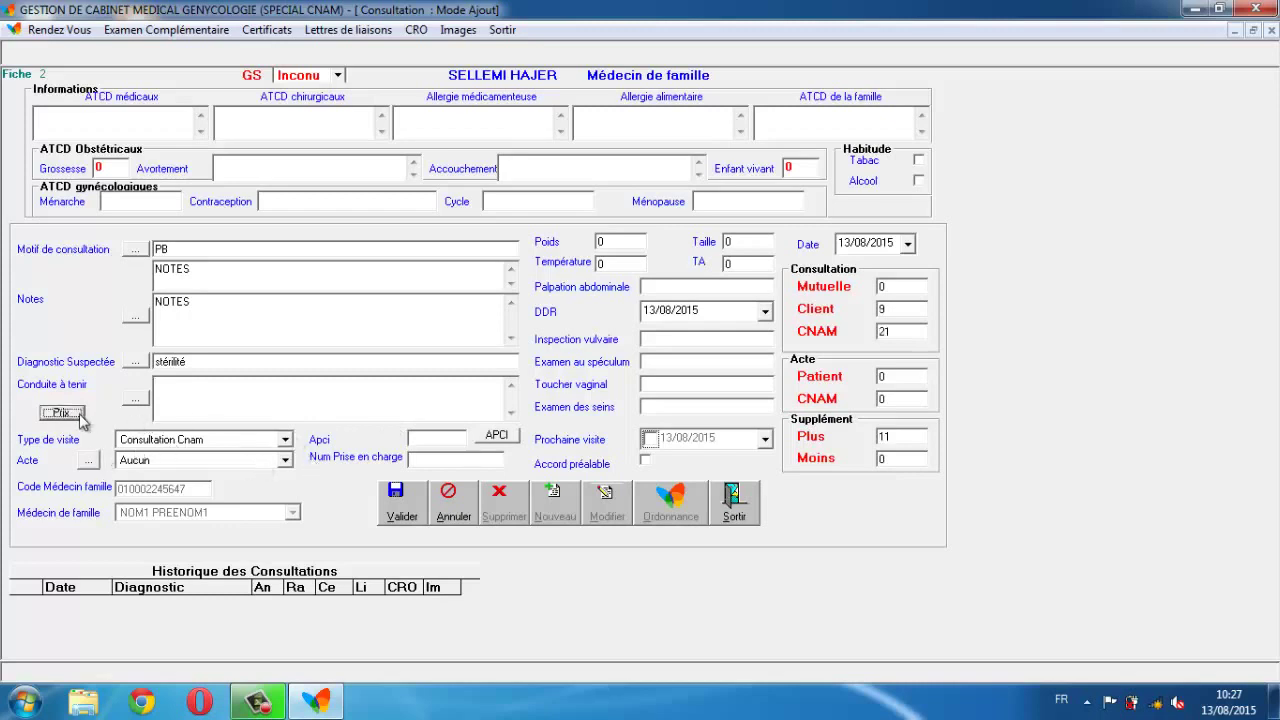
{"action": "left_click", "coordinate": [675, 289]}
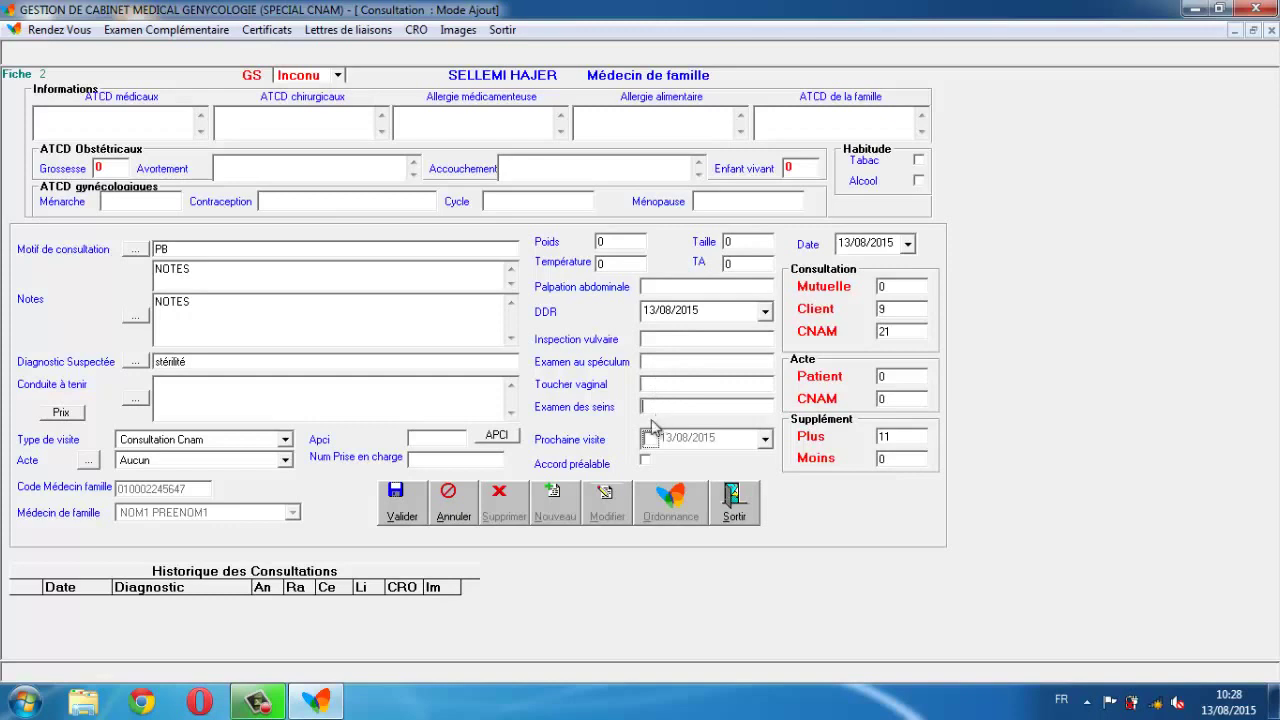
{"action": "left_click", "coordinate": [405, 507]}
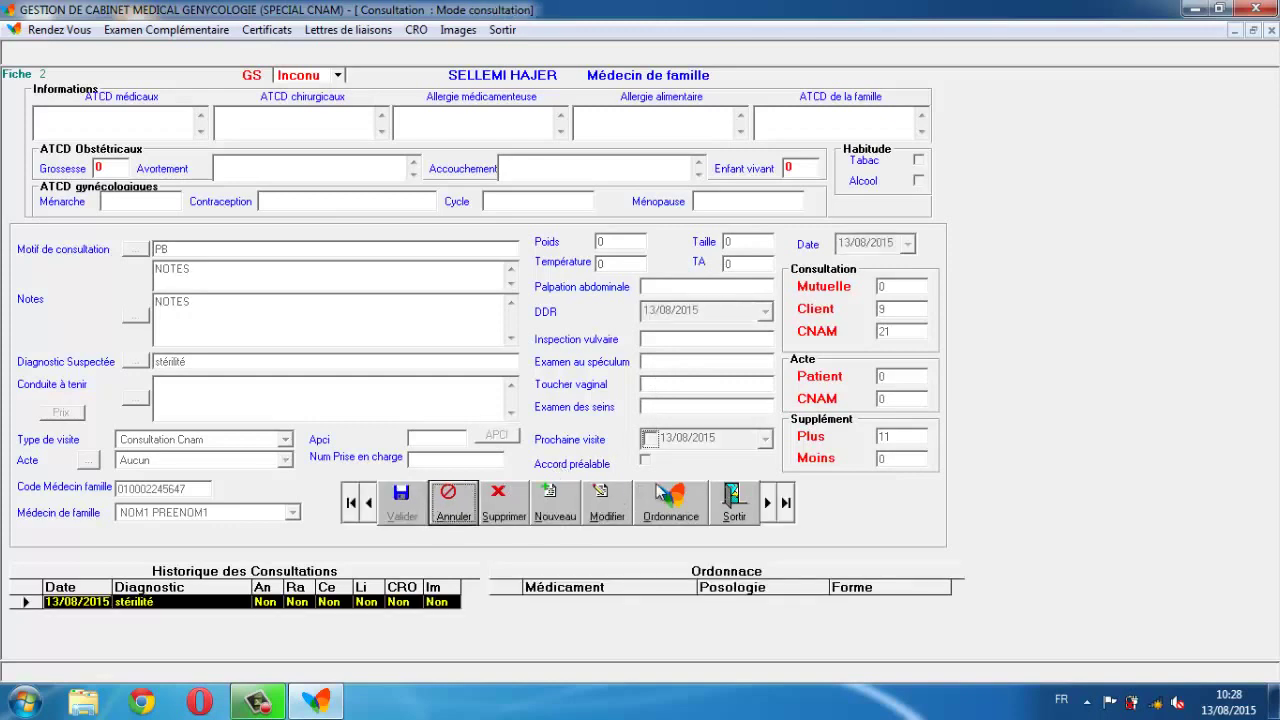
- Start a new prescription line for the saved consultation, searching the medicines for DOXY and choosing DOXY200 B10
{"action": "left_click", "coordinate": [668, 500]}
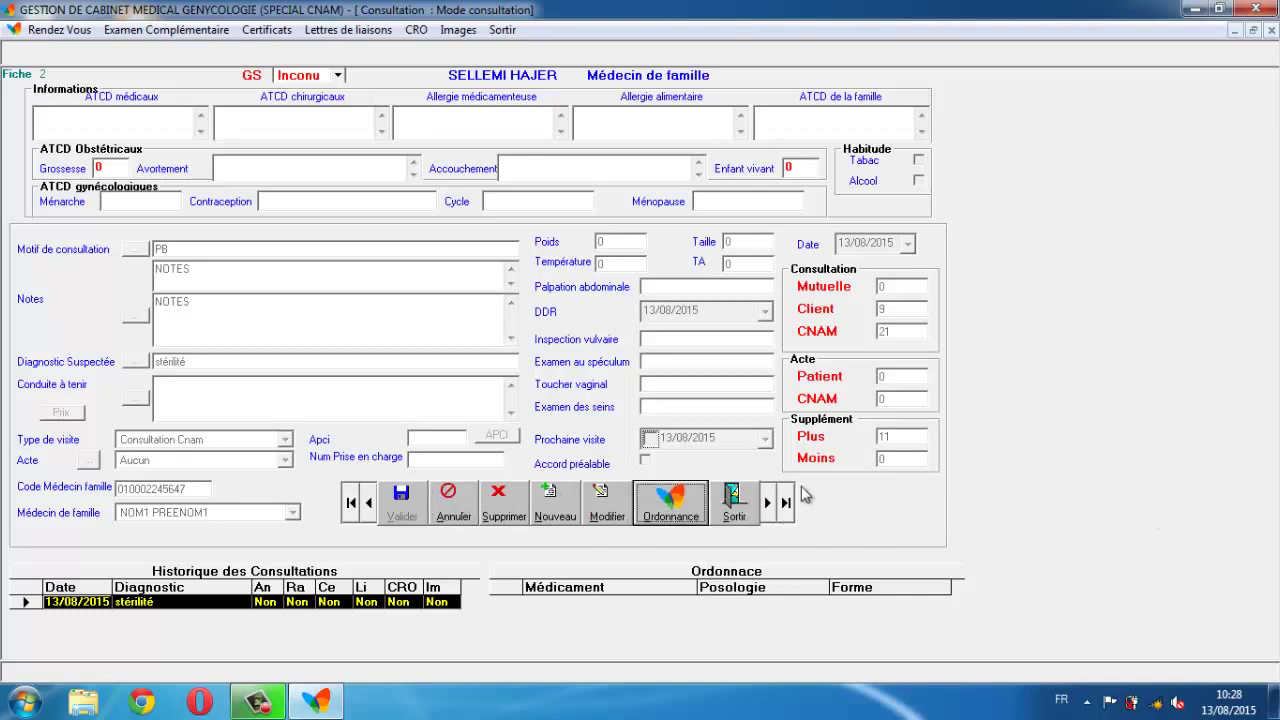
{"action": "left_click", "coordinate": [672, 505]}
{"action": "left_click", "coordinate": [639, 338]}
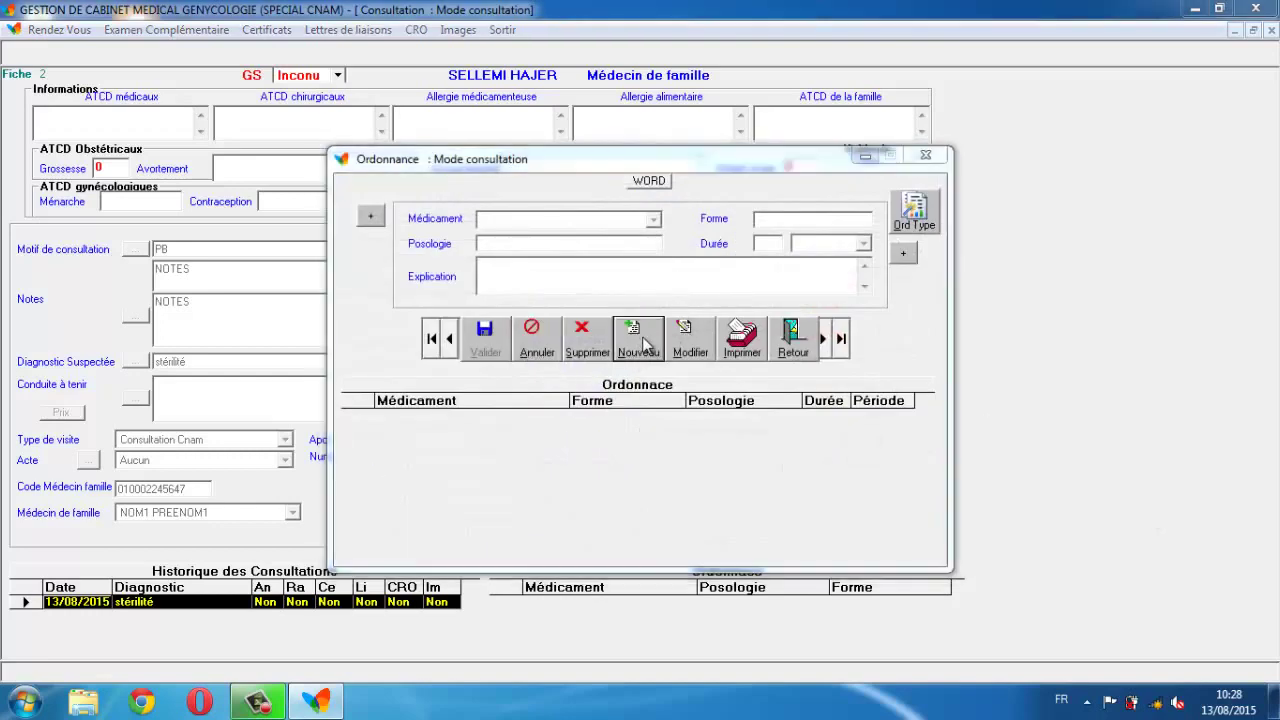
{"action": "type", "text": "D"}
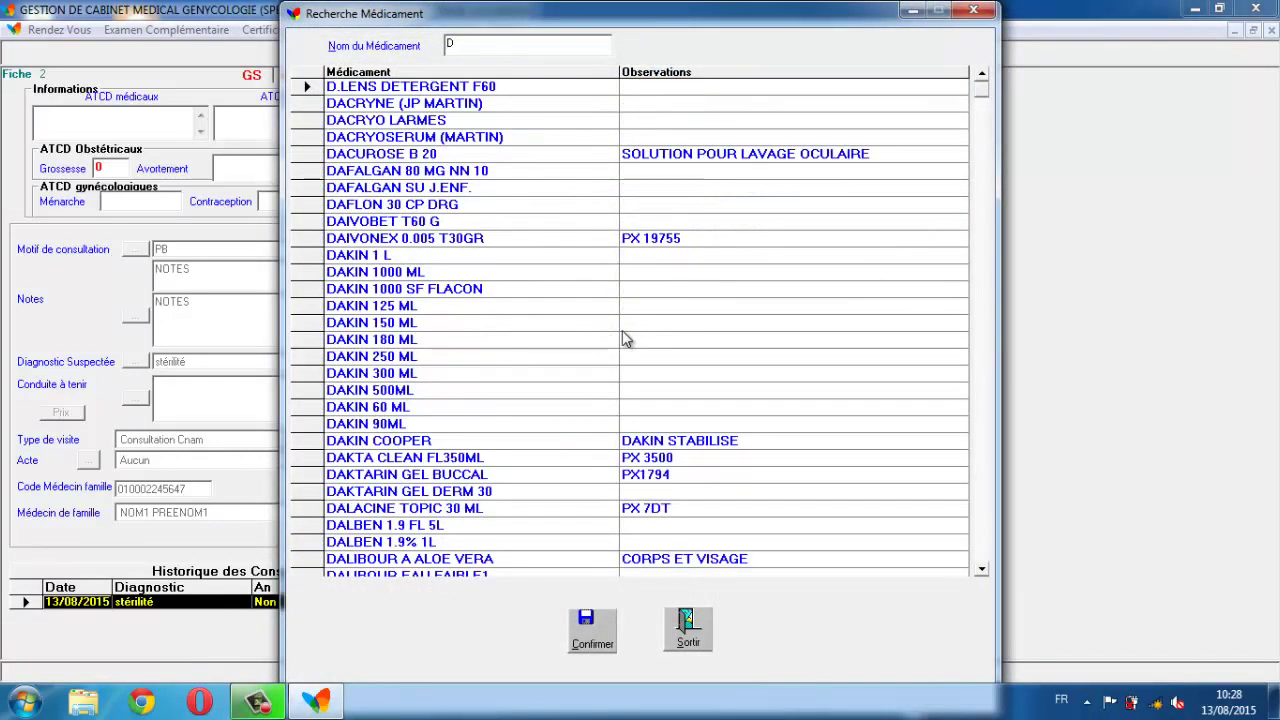
{"action": "type", "text": "OXY"}
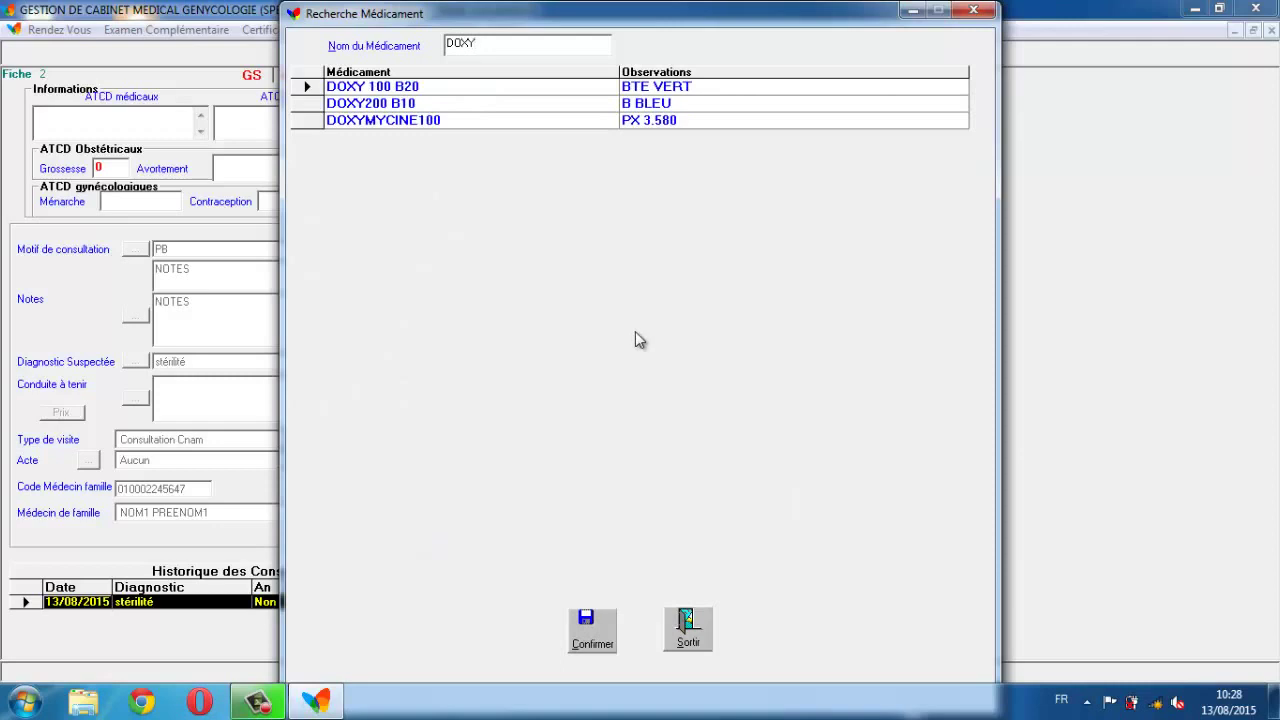
{"action": "left_click", "coordinate": [396, 104]}
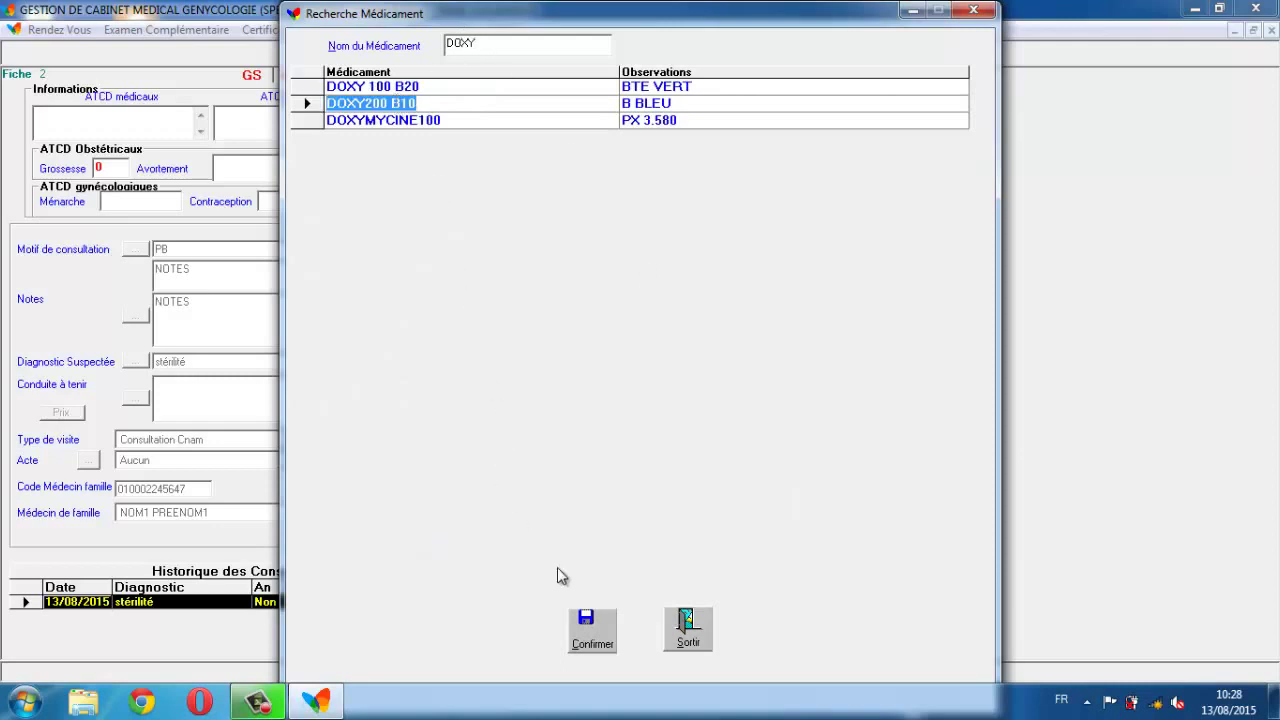
{"action": "left_click", "coordinate": [590, 630]}
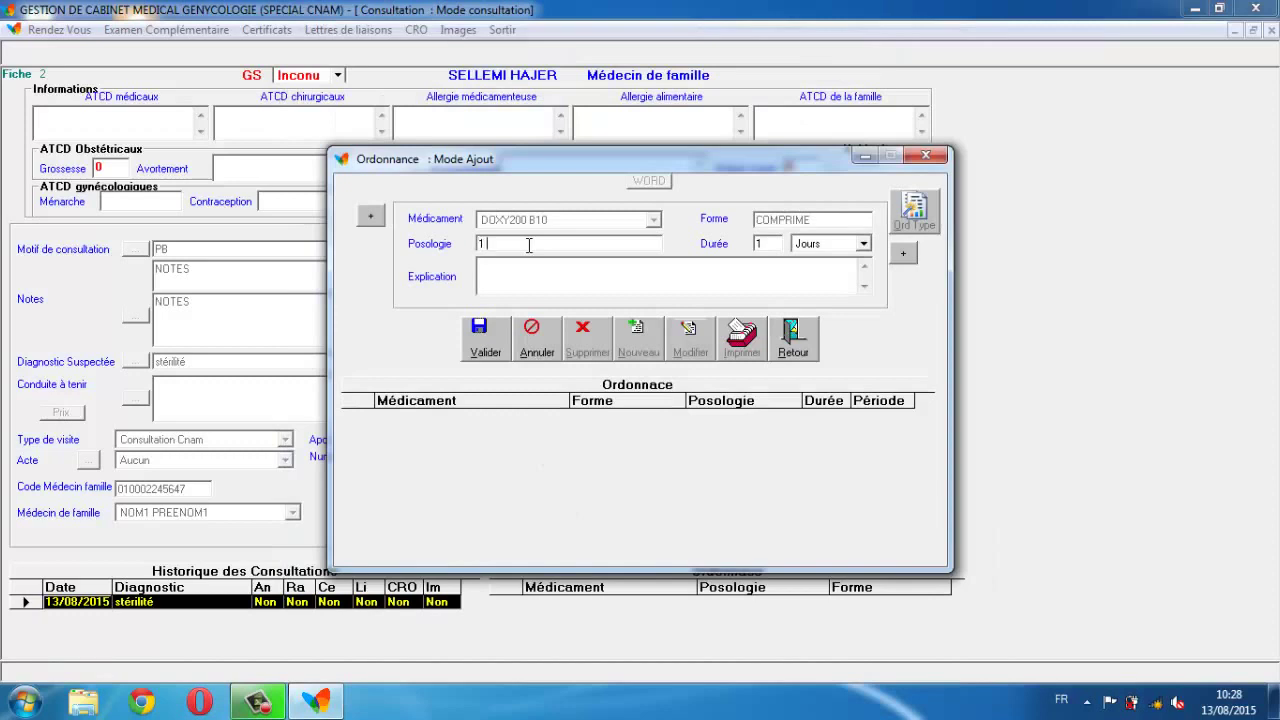
- Give the medicine posology 1 X 3 and duration 1 Boite, save the line and return to the consultation
{"action": "left_click", "coordinate": [810, 246]}
{"action": "left_click", "coordinate": [831, 288]}
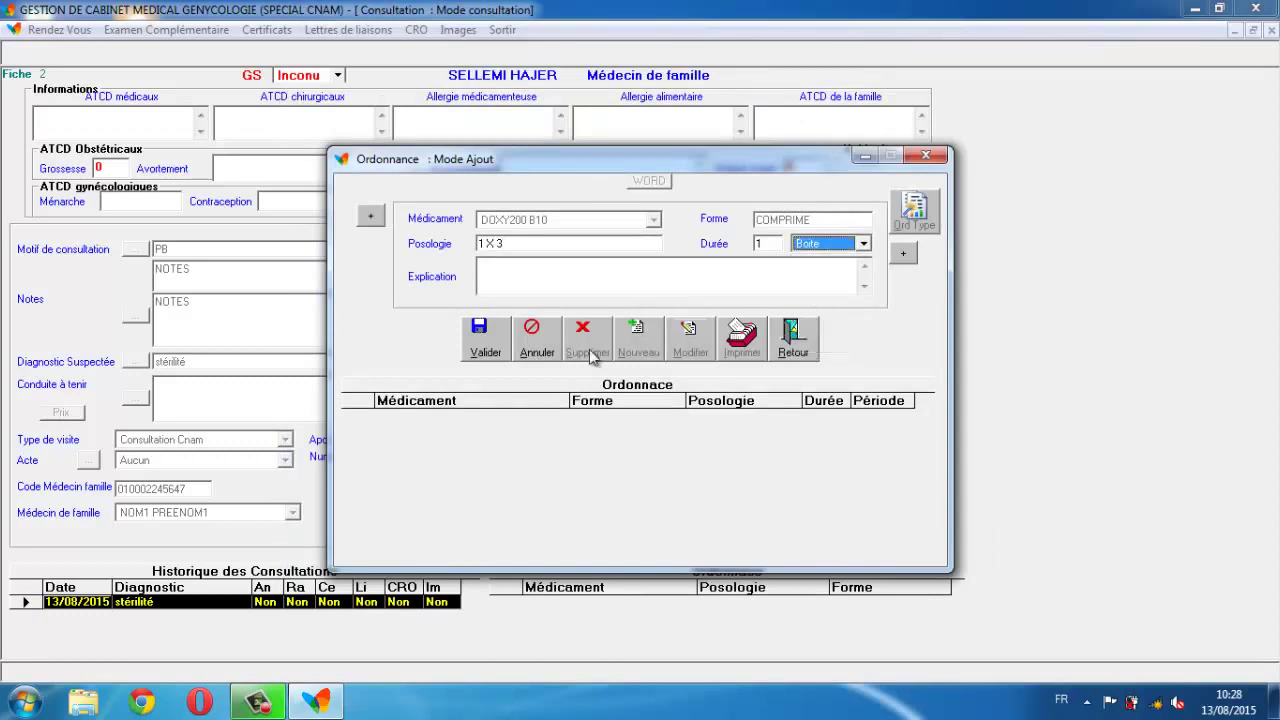
{"action": "left_click", "coordinate": [488, 340]}
{"action": "left_click", "coordinate": [791, 342]}
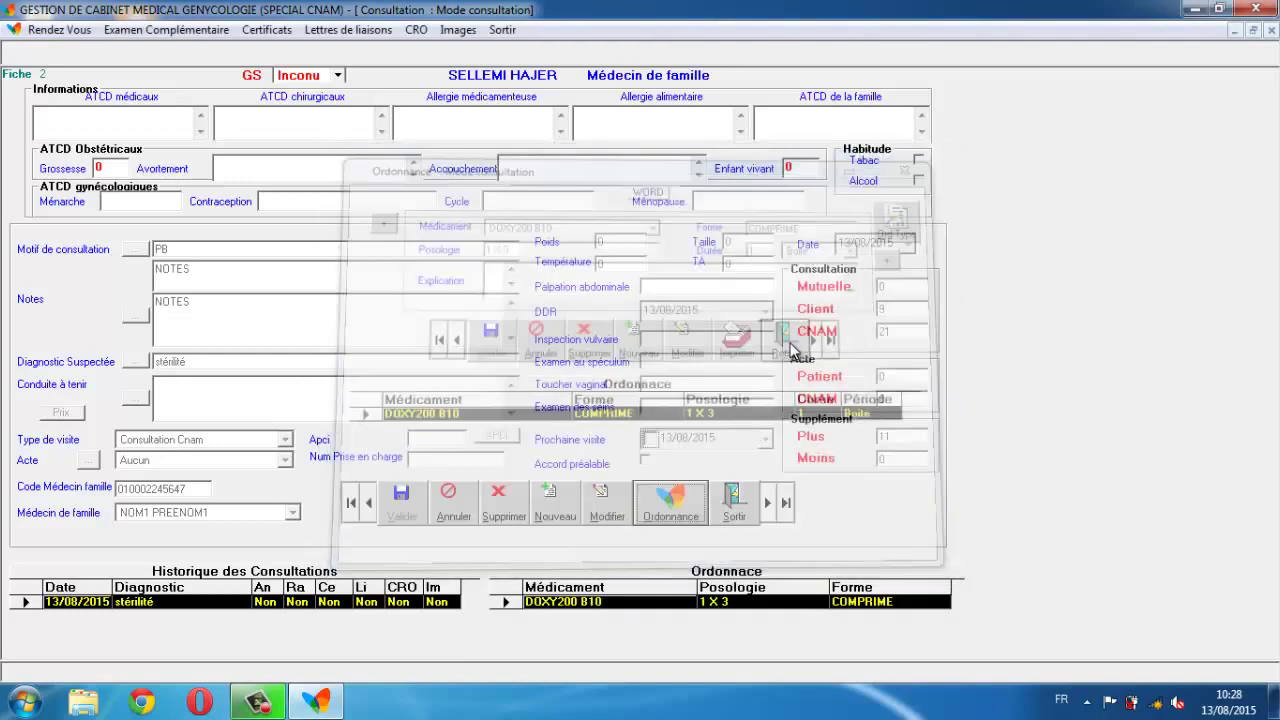
- Preview the printed prescription for the consultation, close it and leave the consultation for the patient record
{"action": "left_click", "coordinate": [679, 495]}
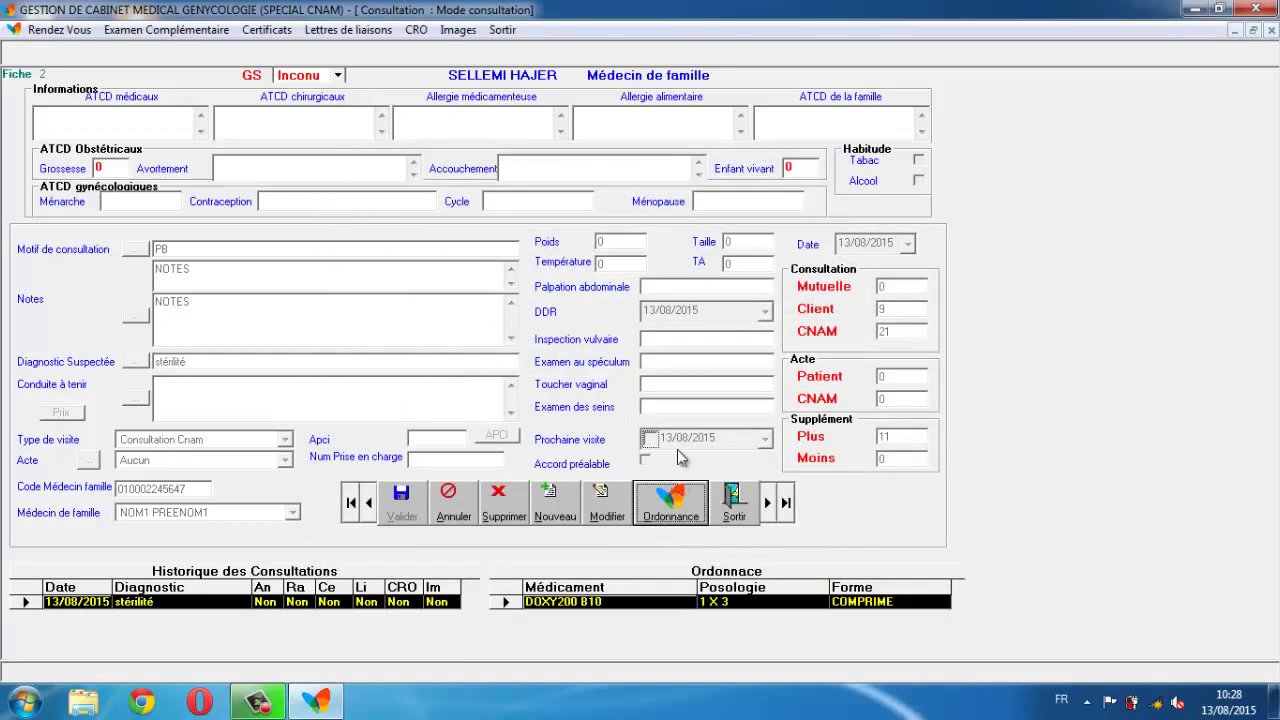
{"action": "left_click", "coordinate": [740, 338]}
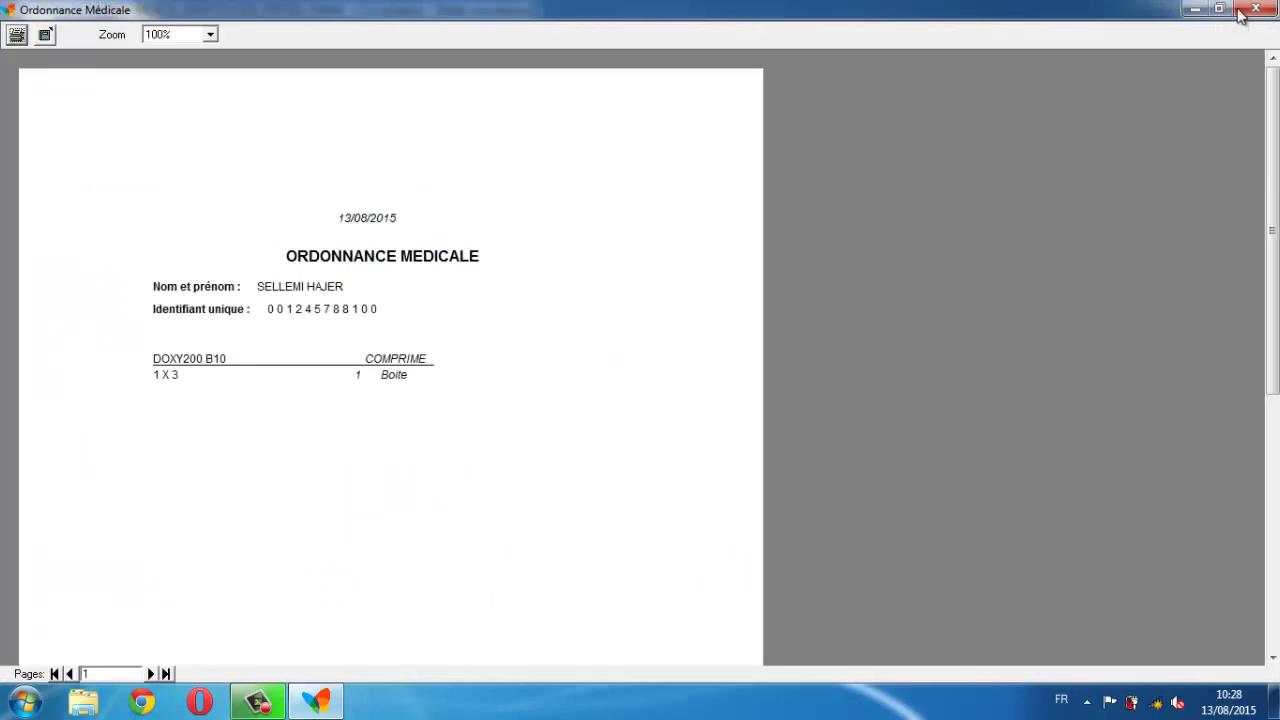
{"action": "left_click", "coordinate": [1262, 8]}
{"action": "key", "text": "Escape"}
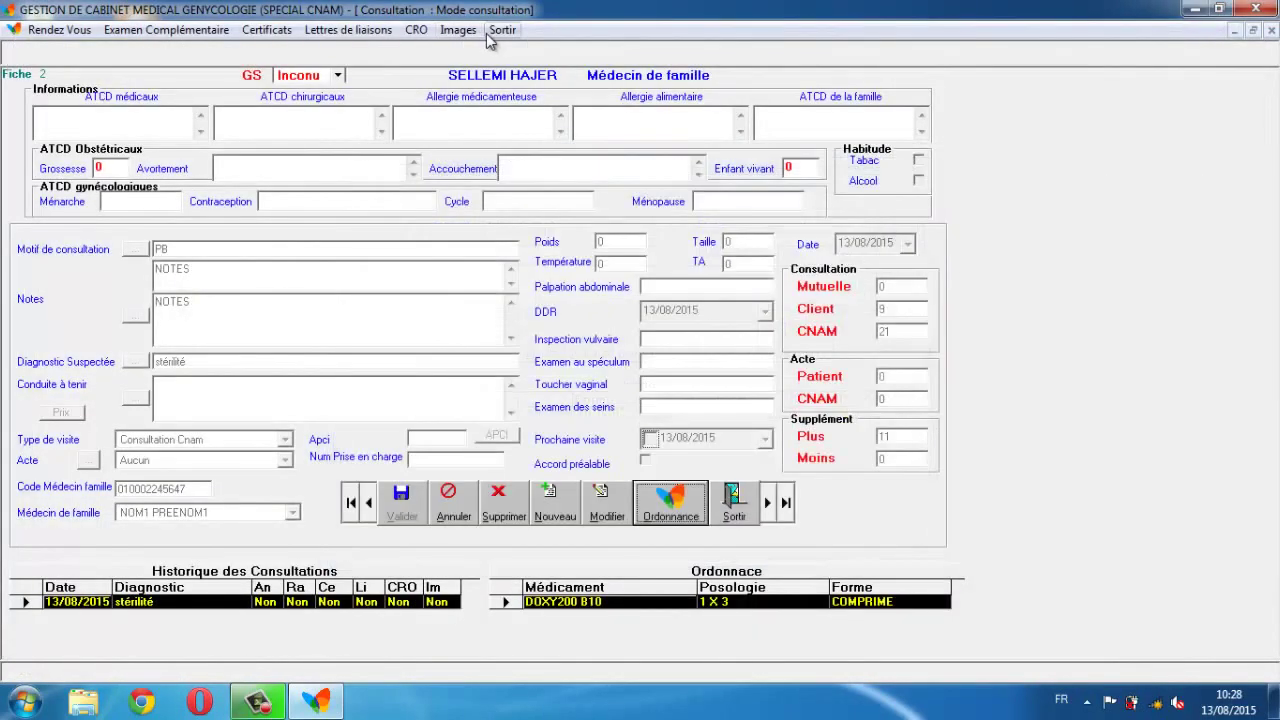
{"action": "left_click", "coordinate": [500, 30]}
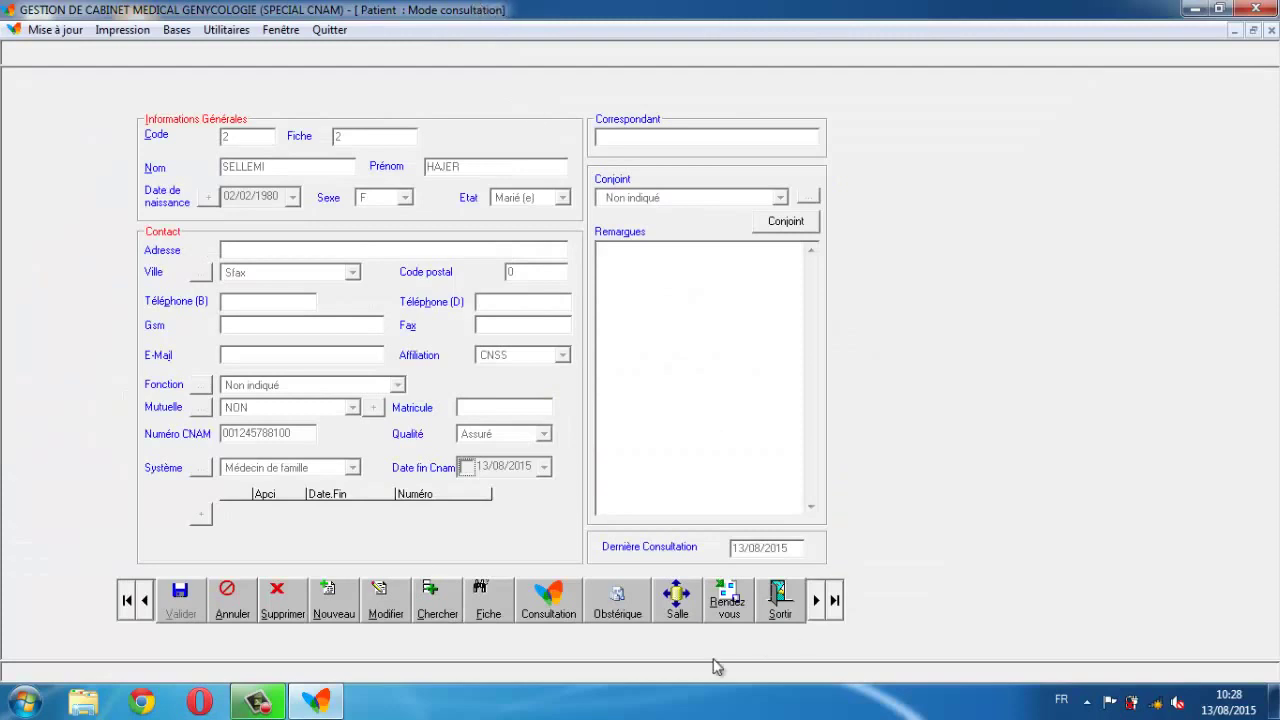
- Find the first registered patient by the initial J of the surname and open the obstetric follow-up for DDR 01/07/2015
{"action": "left_click", "coordinate": [440, 600]}
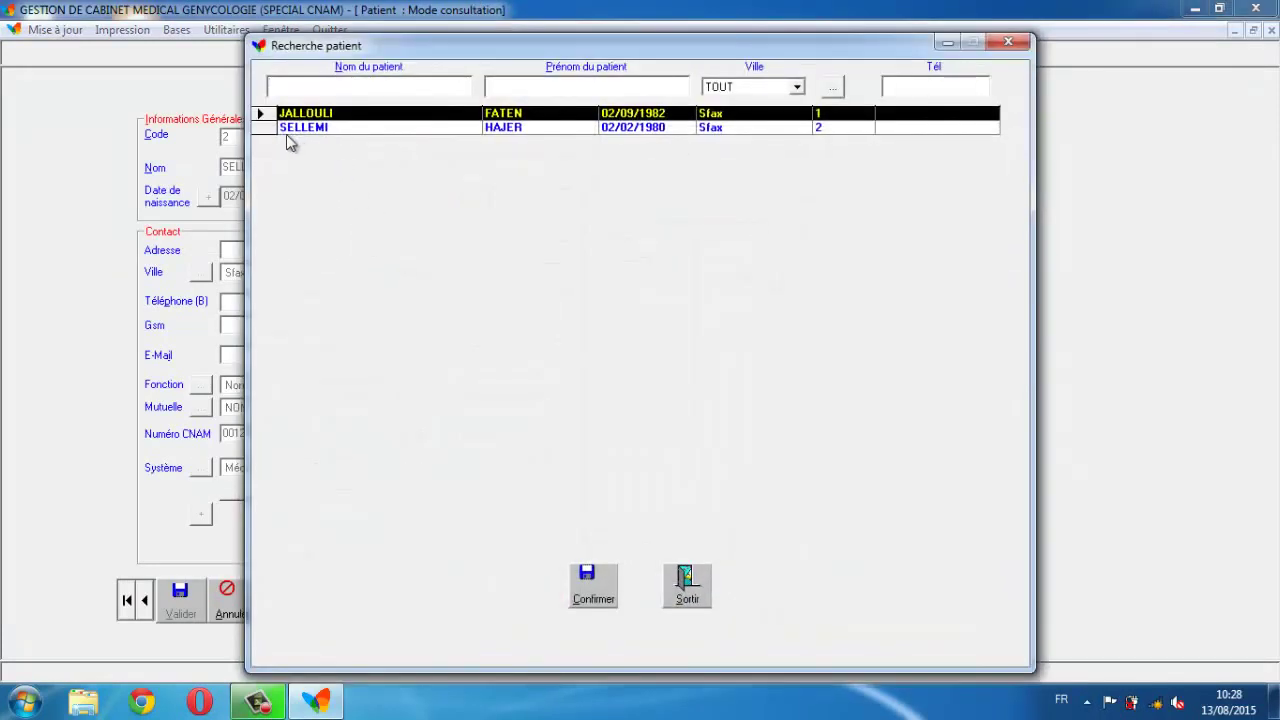
{"action": "type", "text": "J"}
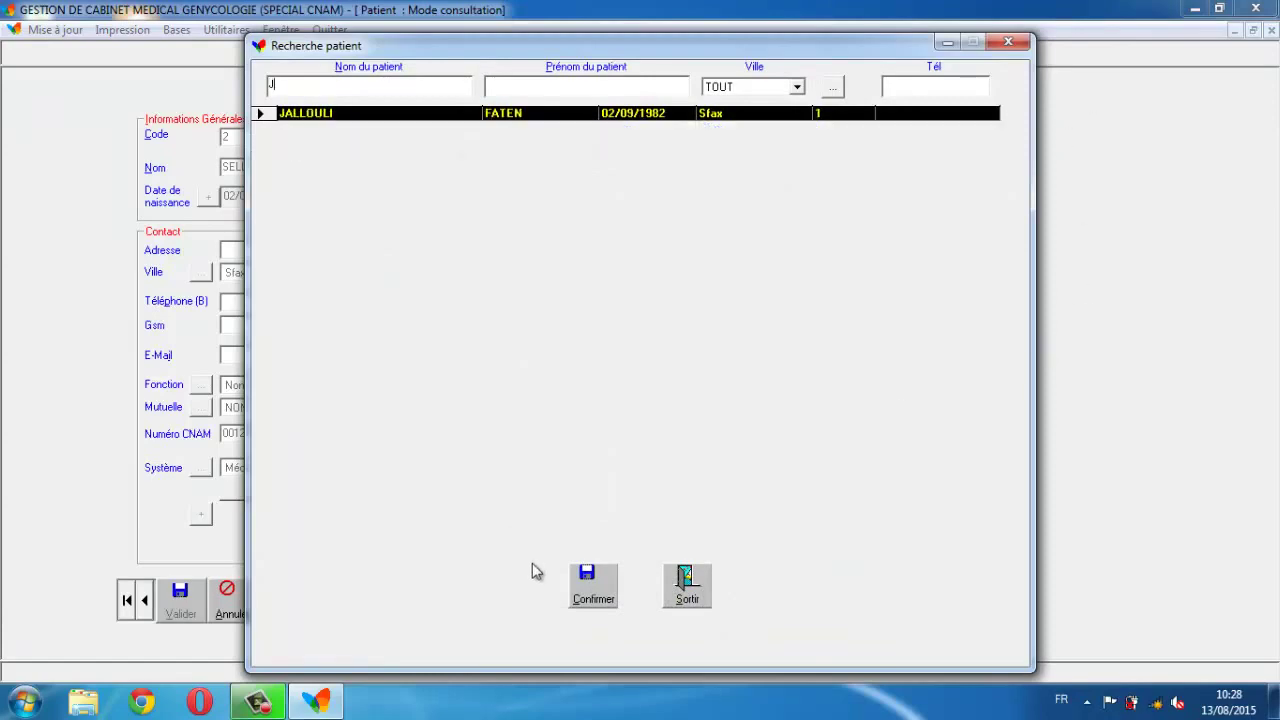
{"action": "left_click", "coordinate": [595, 592]}
{"action": "left_click", "coordinate": [618, 600]}
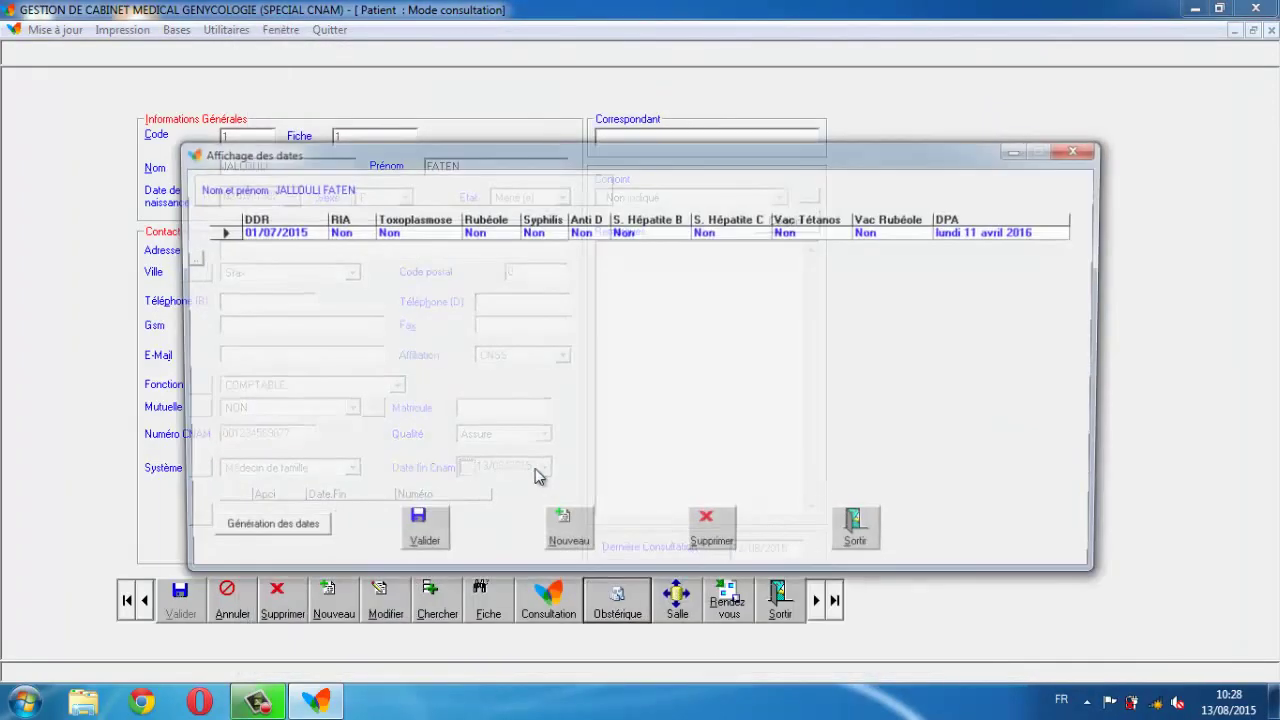
{"action": "left_click", "coordinate": [420, 533]}
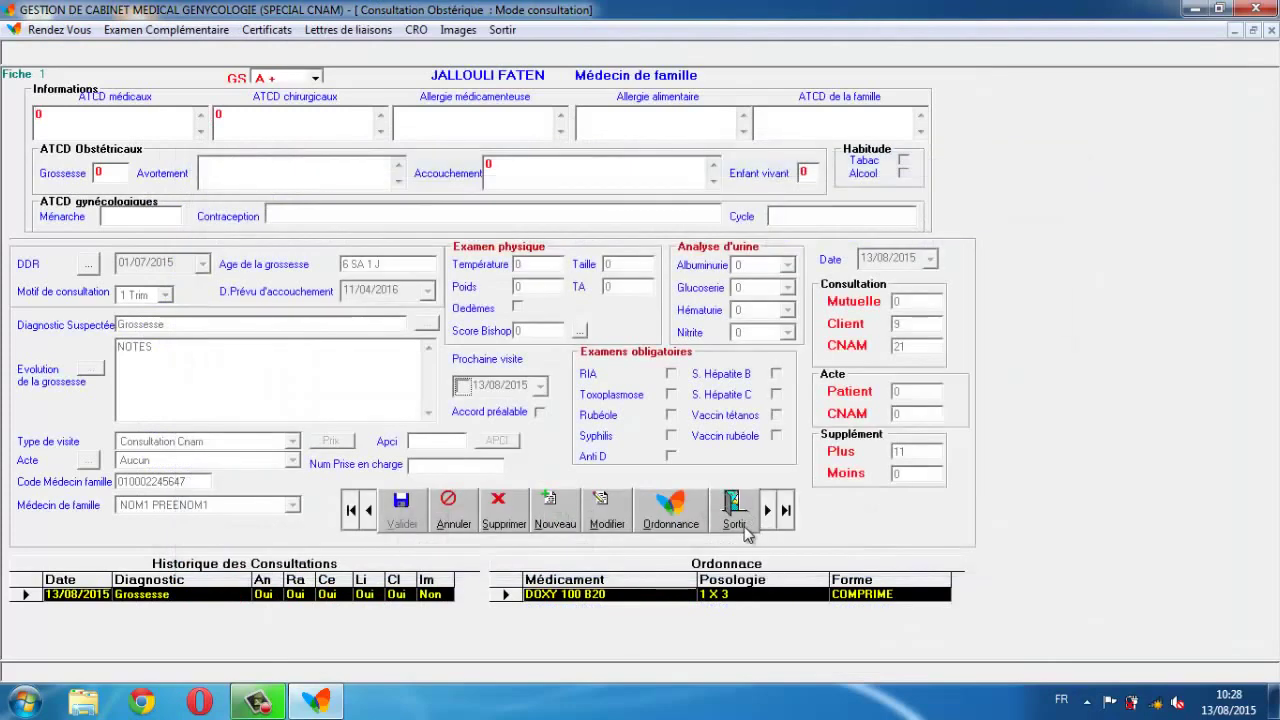
- Add a new obstetric consultation dated 14/08/2015 with the act ECHO 1 TR and save it
{"action": "left_click", "coordinate": [553, 512]}
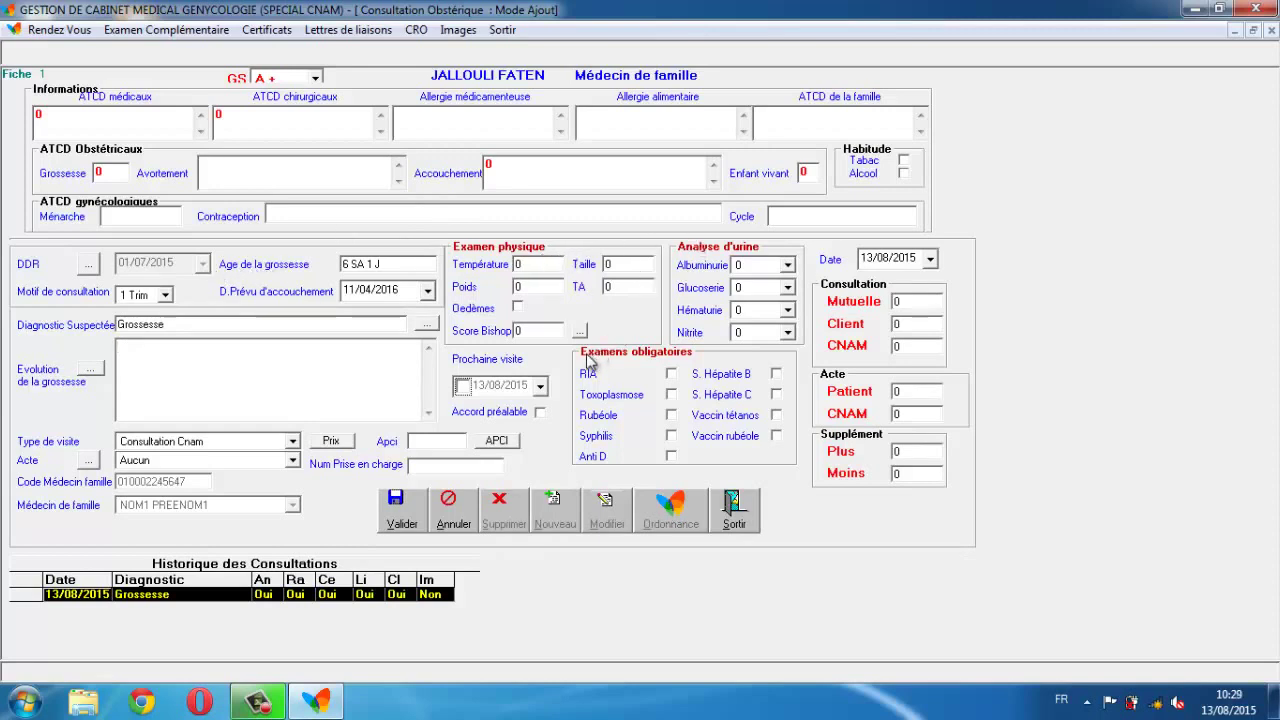
{"action": "left_click", "coordinate": [930, 259]}
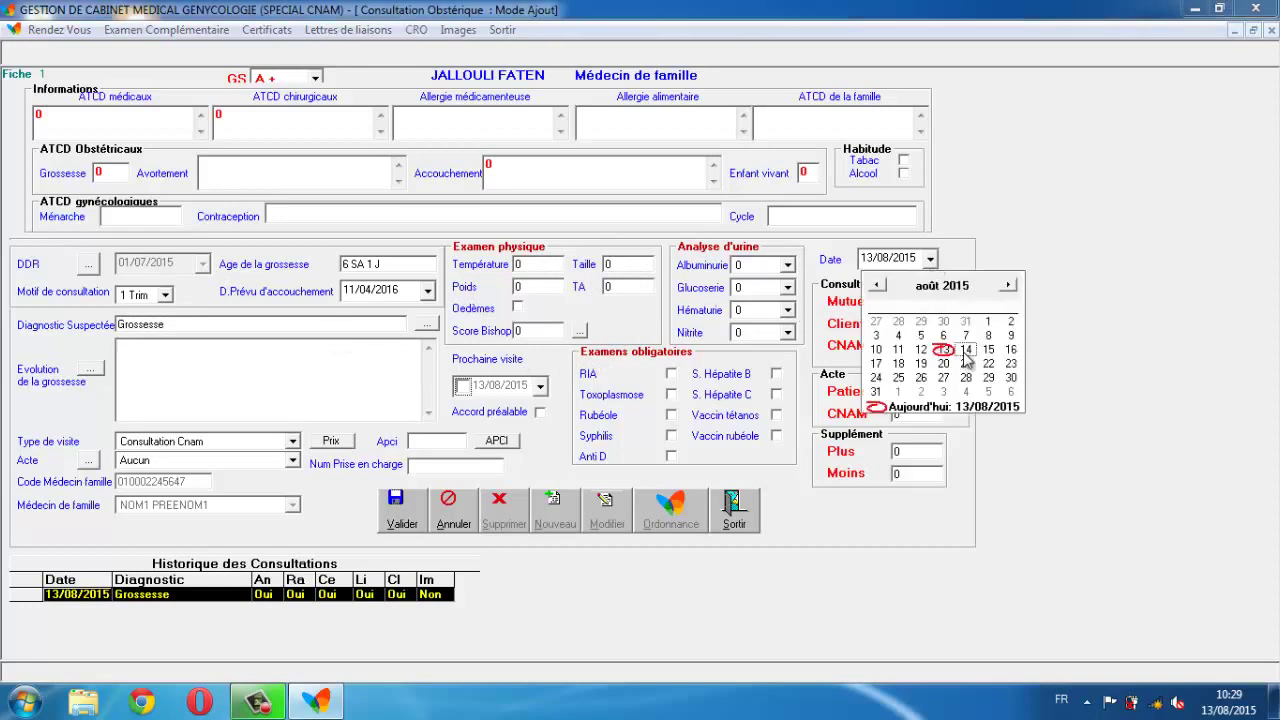
{"action": "left_click", "coordinate": [965, 350]}
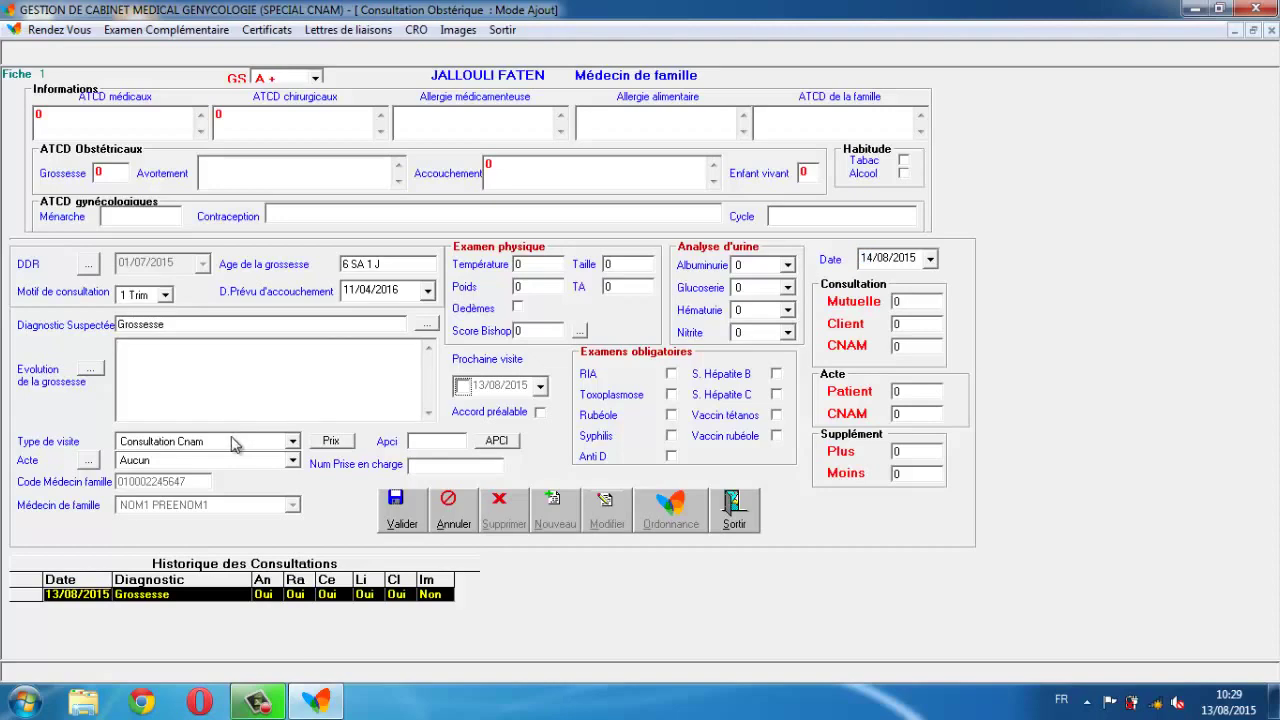
{"action": "left_click", "coordinate": [95, 462]}
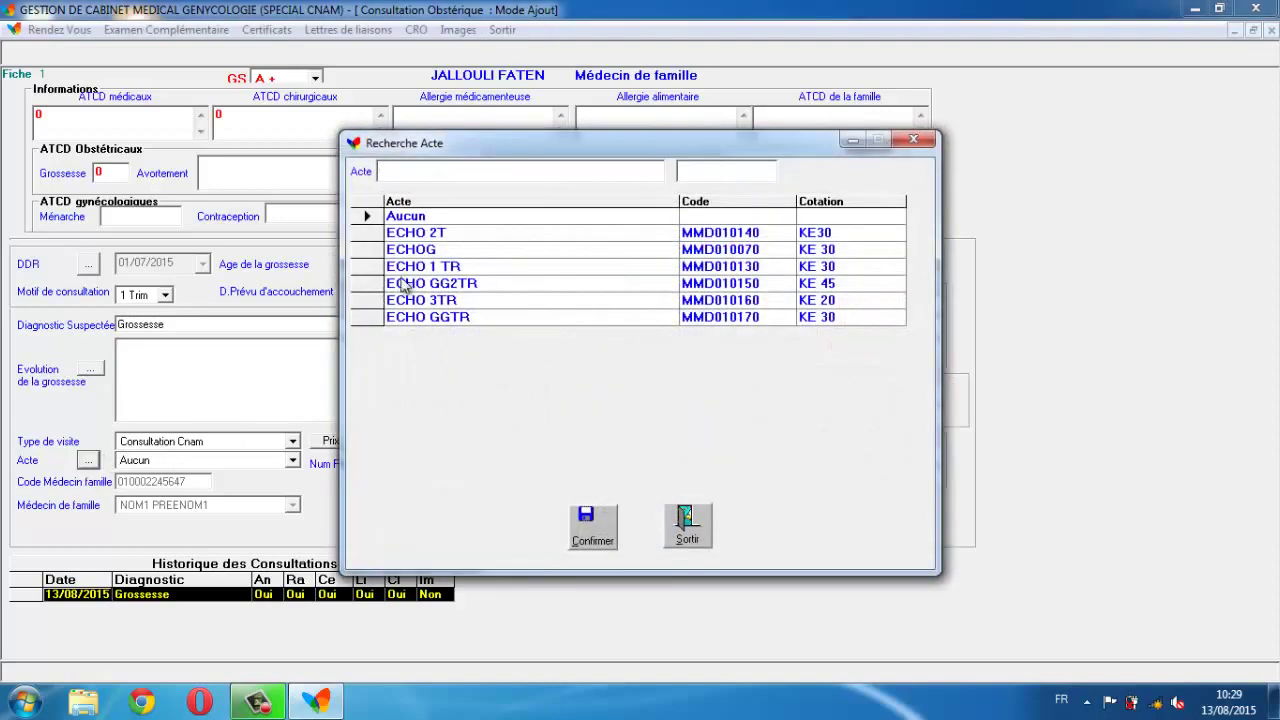
{"action": "left_click", "coordinate": [463, 268]}
{"action": "left_click", "coordinate": [595, 527]}
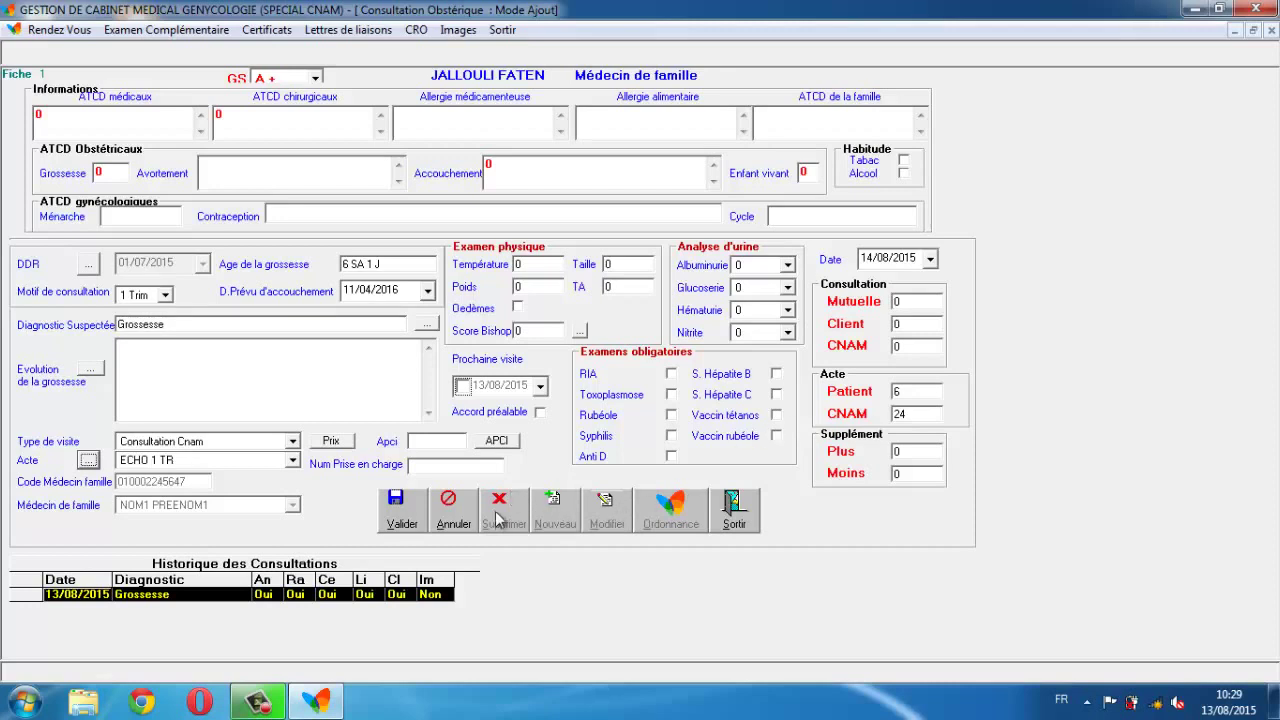
{"action": "left_click", "coordinate": [415, 527]}
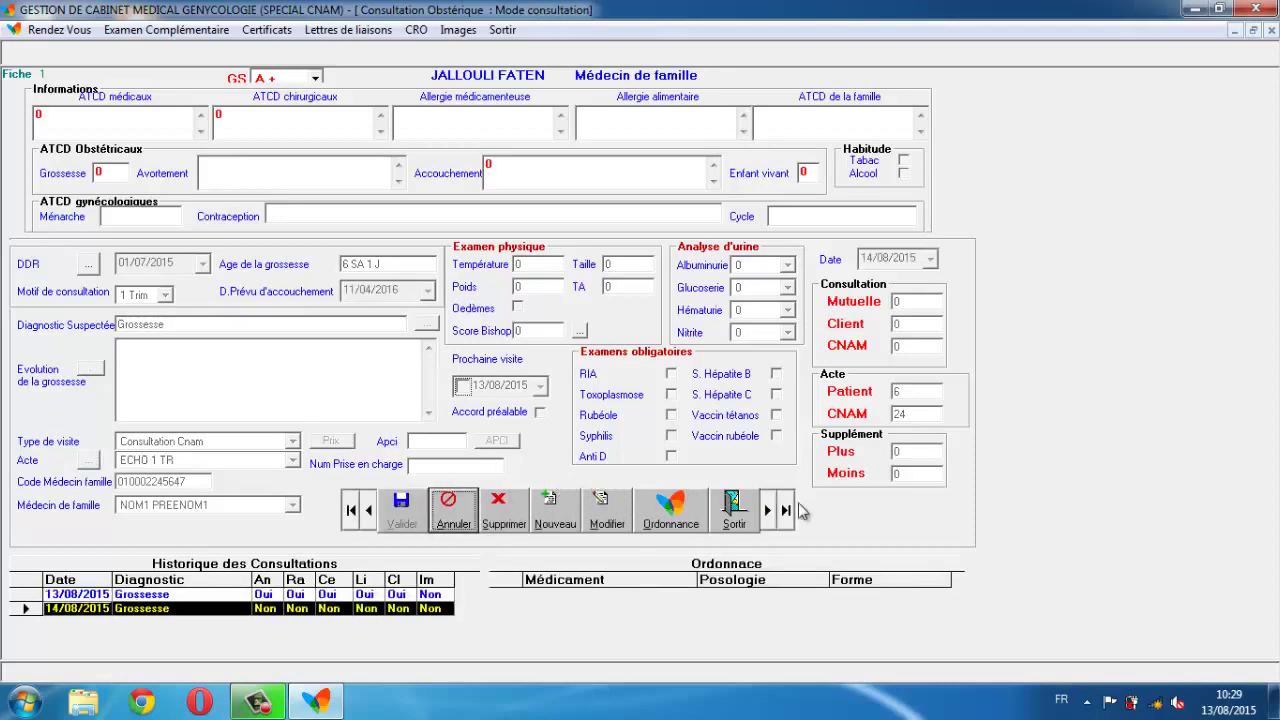
- Leave the obstetric consultation and close the patient record
{"action": "left_click", "coordinate": [728, 508]}
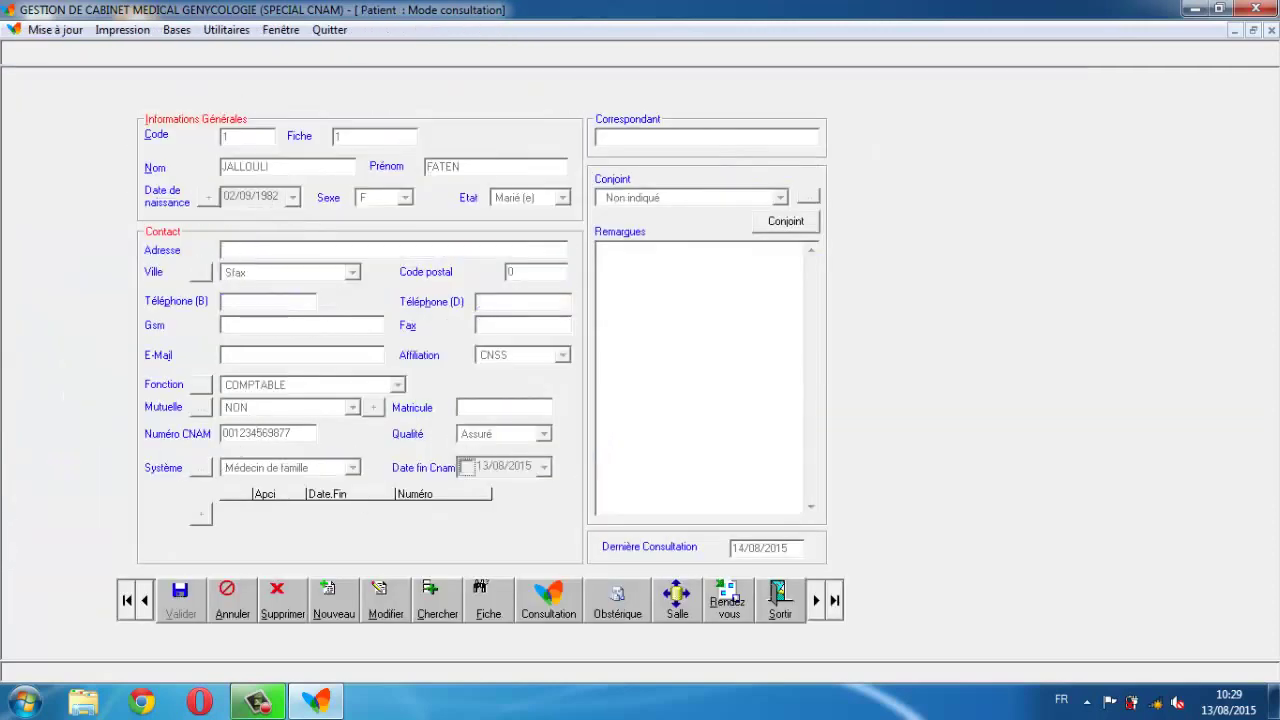
{"action": "left_click", "coordinate": [1236, 31]}
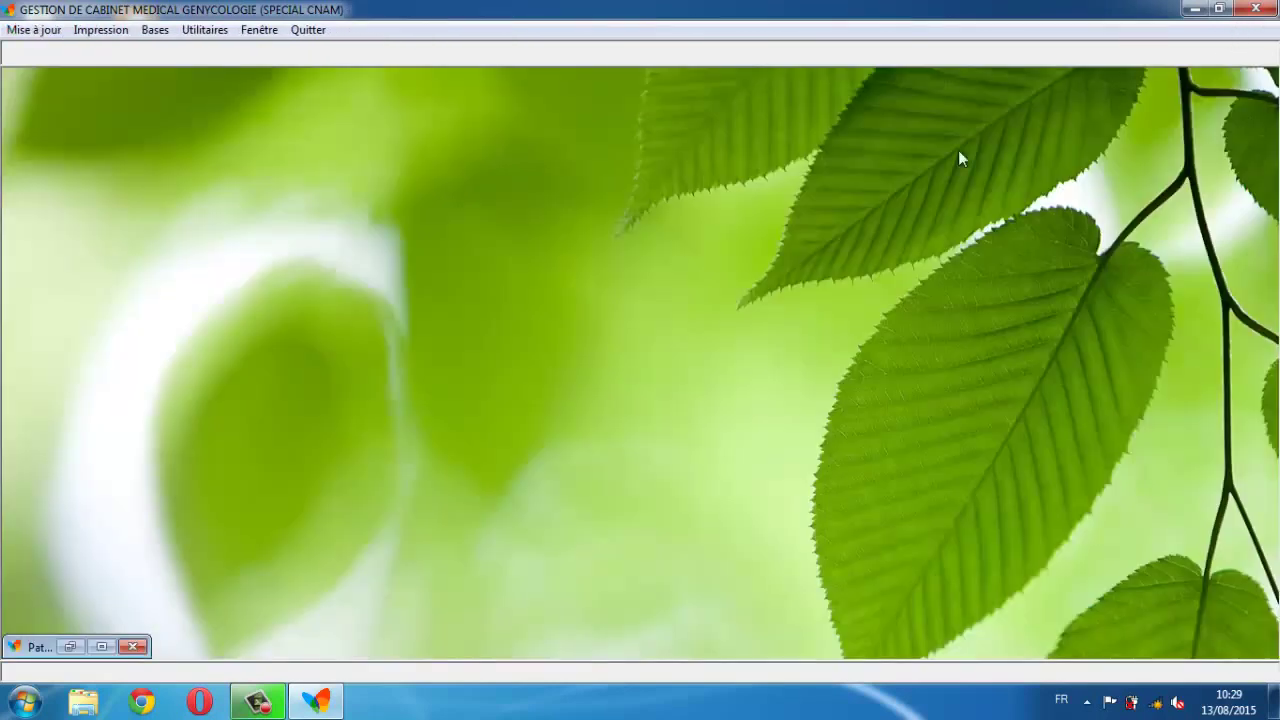
{"action": "left_click", "coordinate": [102, 647]}
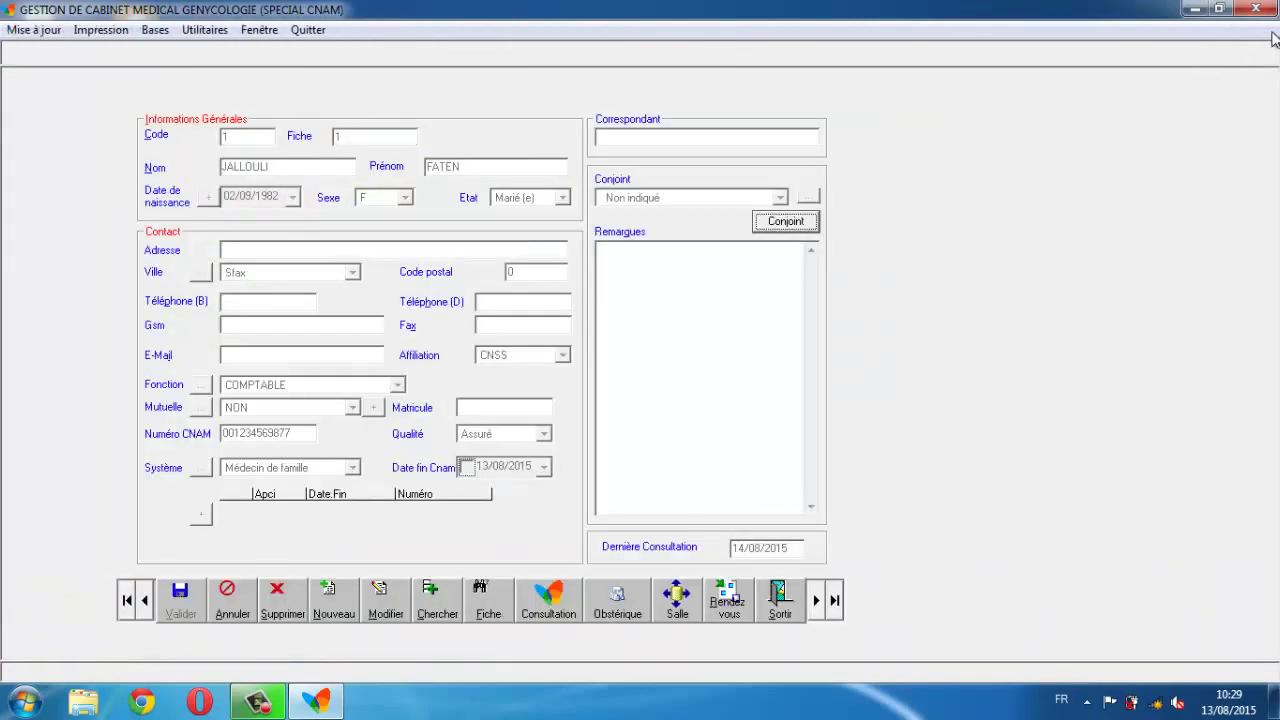
{"action": "left_click", "coordinate": [1270, 33]}
- Switch to the HP Deskjet F2100 printer's options from the desktop and set the A4 page orientation to Paysage
{"action": "left_click", "coordinate": [1194, 9]}
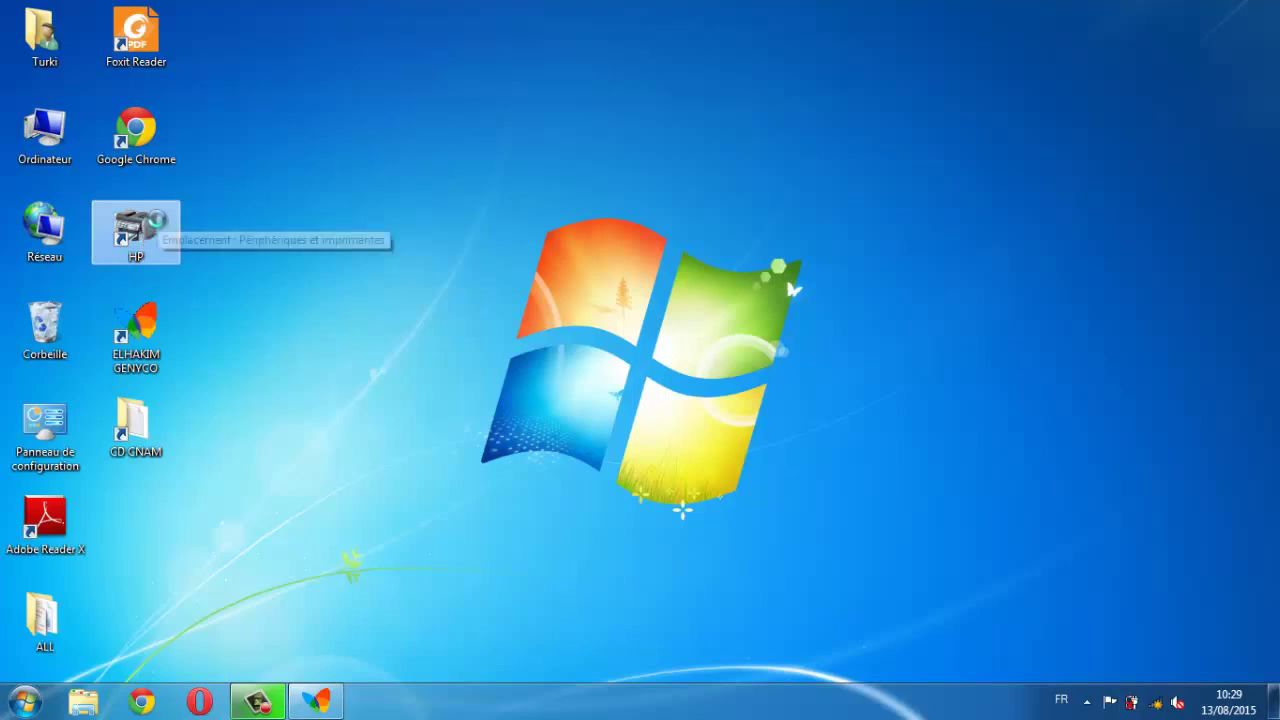
{"action": "double_click", "coordinate": [140, 228]}
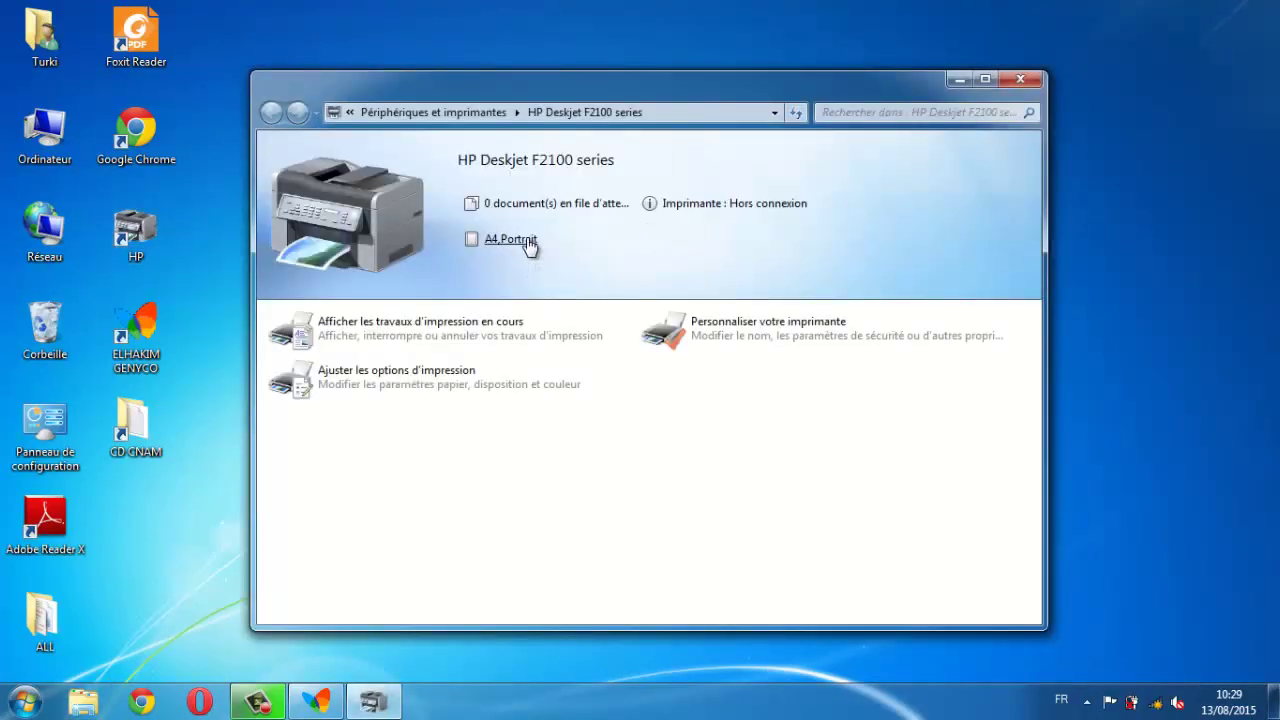
{"action": "left_click", "coordinate": [524, 241]}
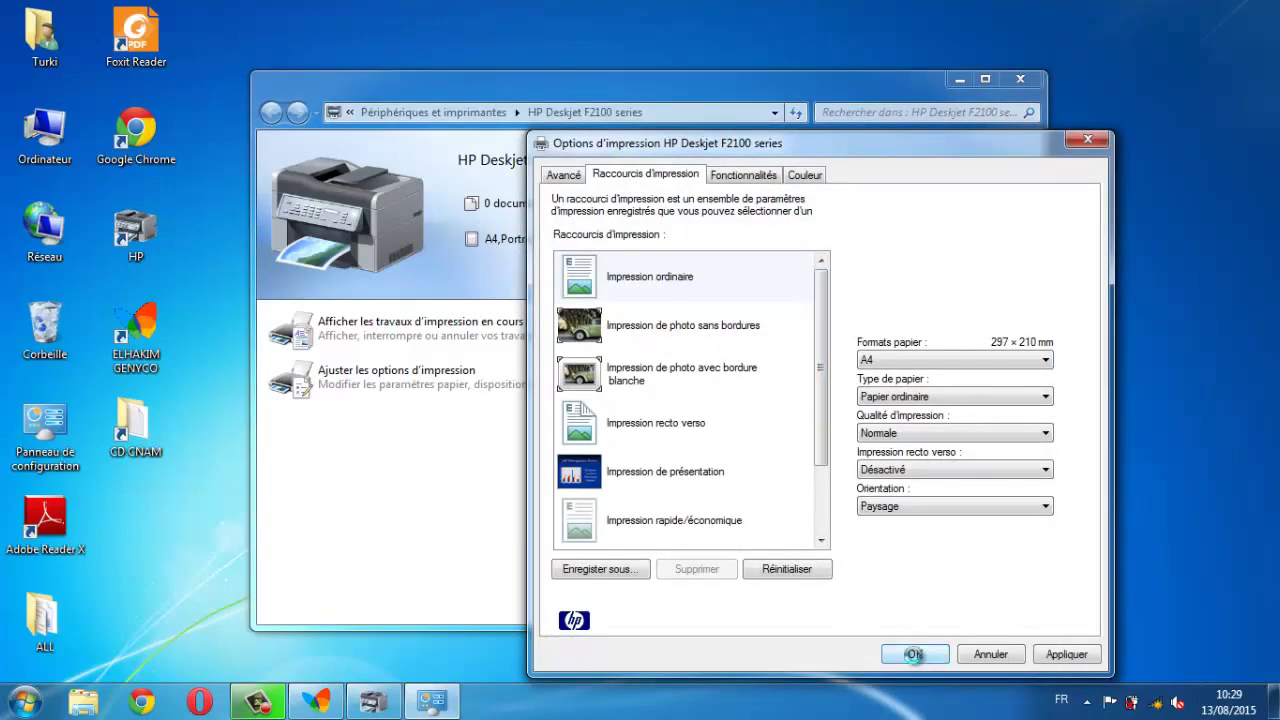
{"action": "left_click", "coordinate": [905, 654]}
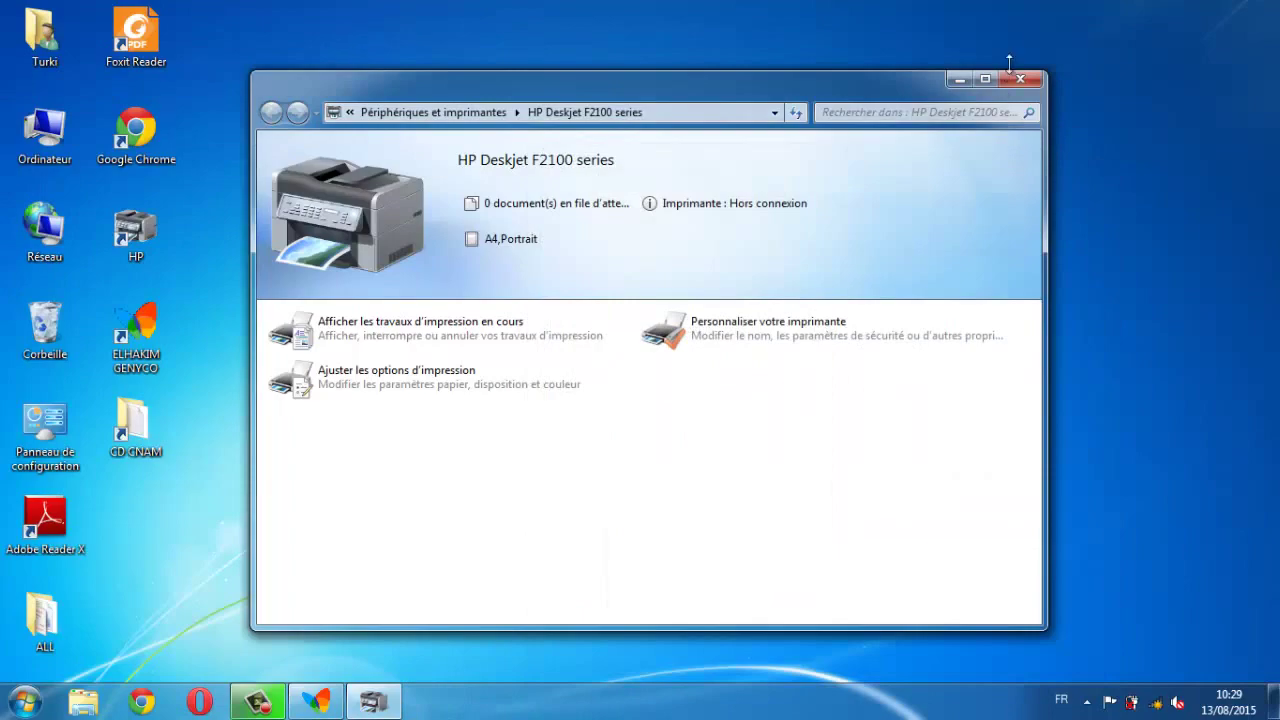
{"action": "left_click", "coordinate": [1020, 78]}
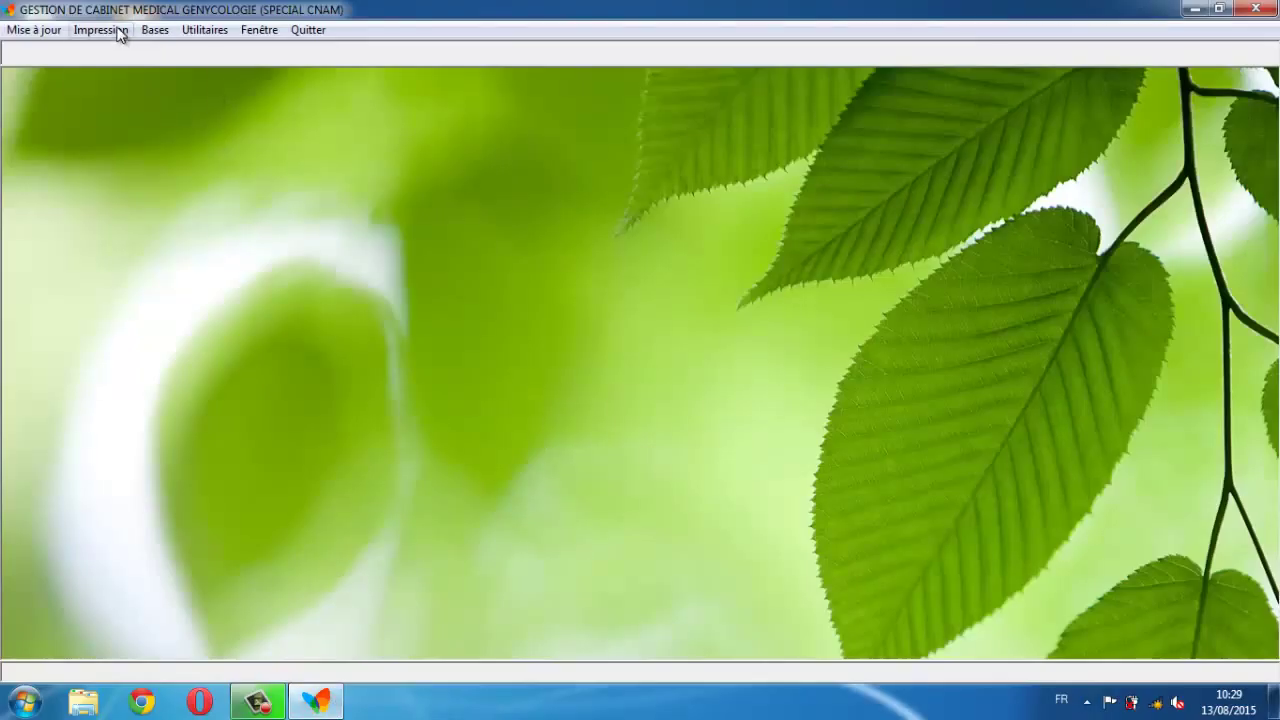
- Back in the practice software, enter the password for the CNAM statement, preview it for 13/08/2015 to 15/08/2015 and close it
{"action": "left_click", "coordinate": [100, 30]}
{"action": "mouse_move", "coordinate": [155, 82]}
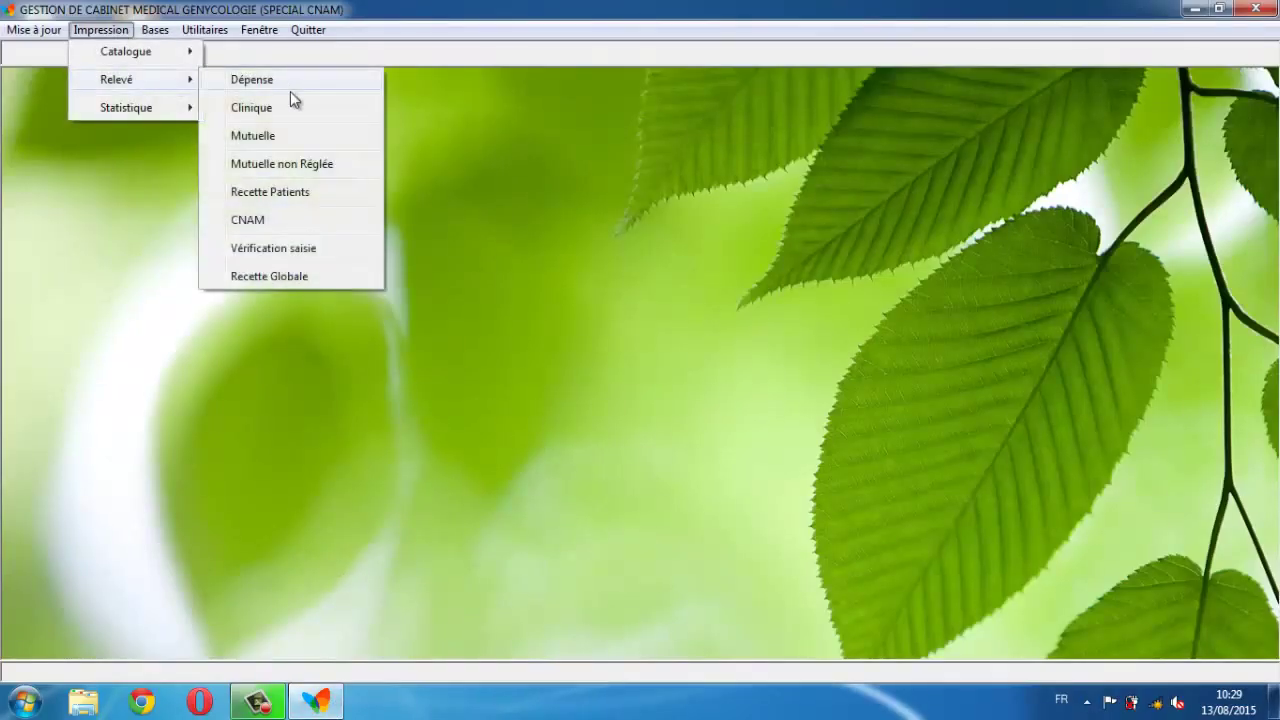
{"action": "left_click", "coordinate": [262, 222]}
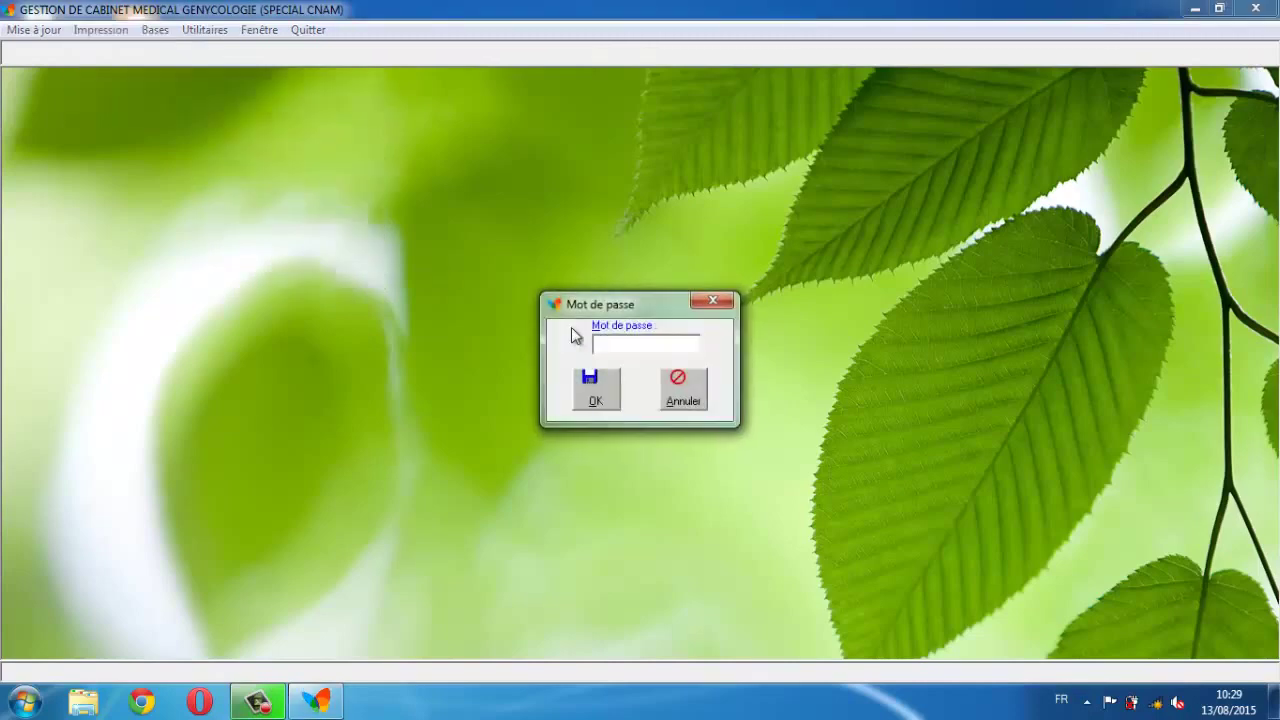
{"action": "type", "text": "1"}
{"action": "key", "text": "Return"}
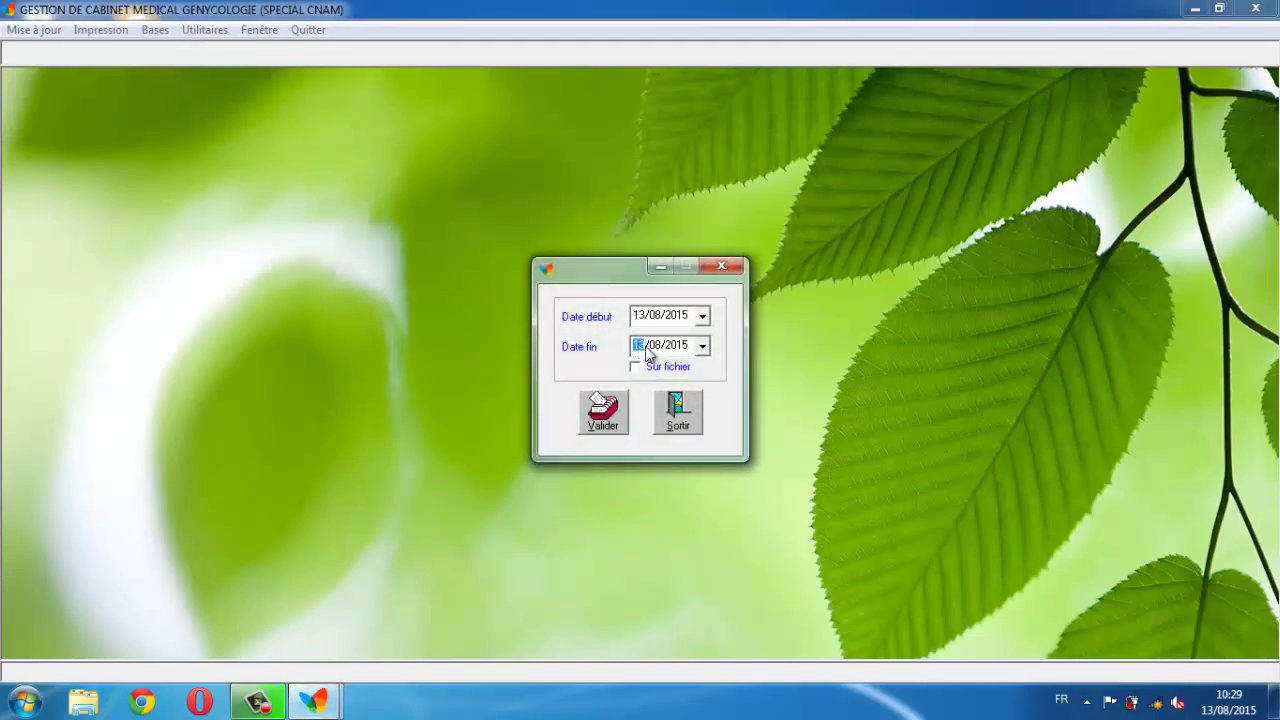
{"action": "left_click", "coordinate": [603, 414]}
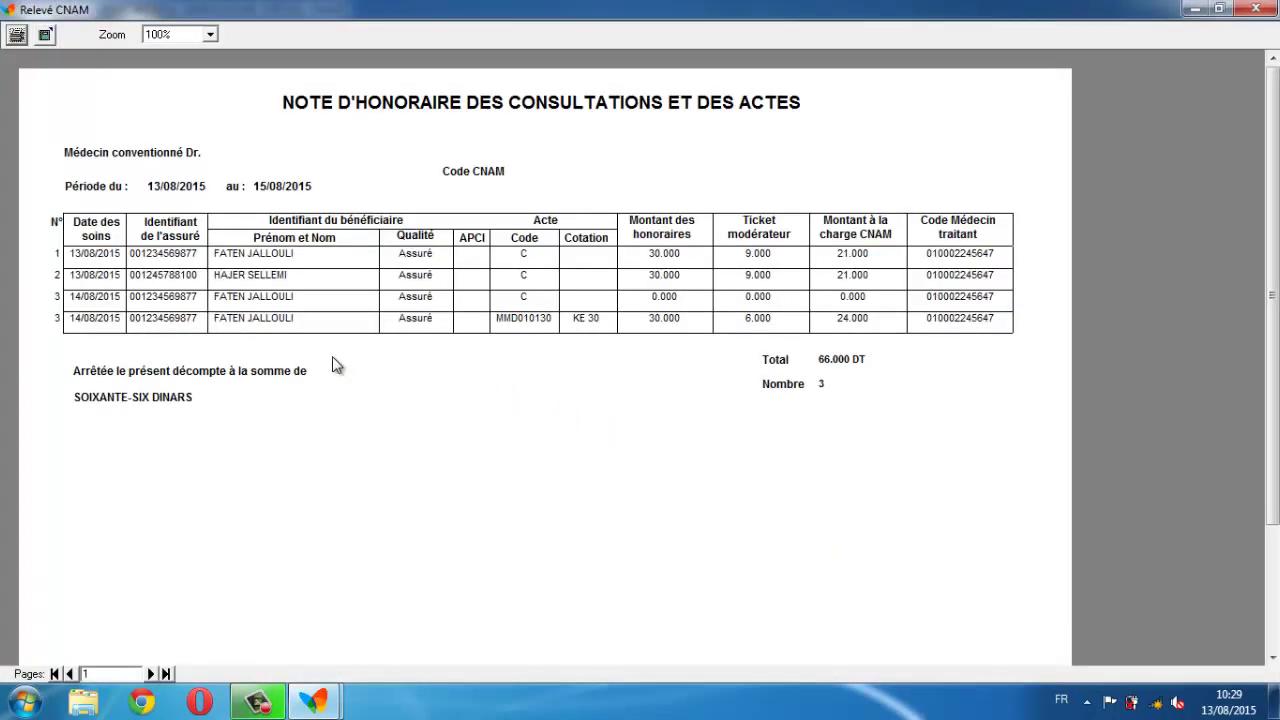
{"action": "left_click", "coordinate": [1260, 9]}
- Request the CNAM statement again and enter the password in its password prompt
{"action": "left_click", "coordinate": [104, 30]}
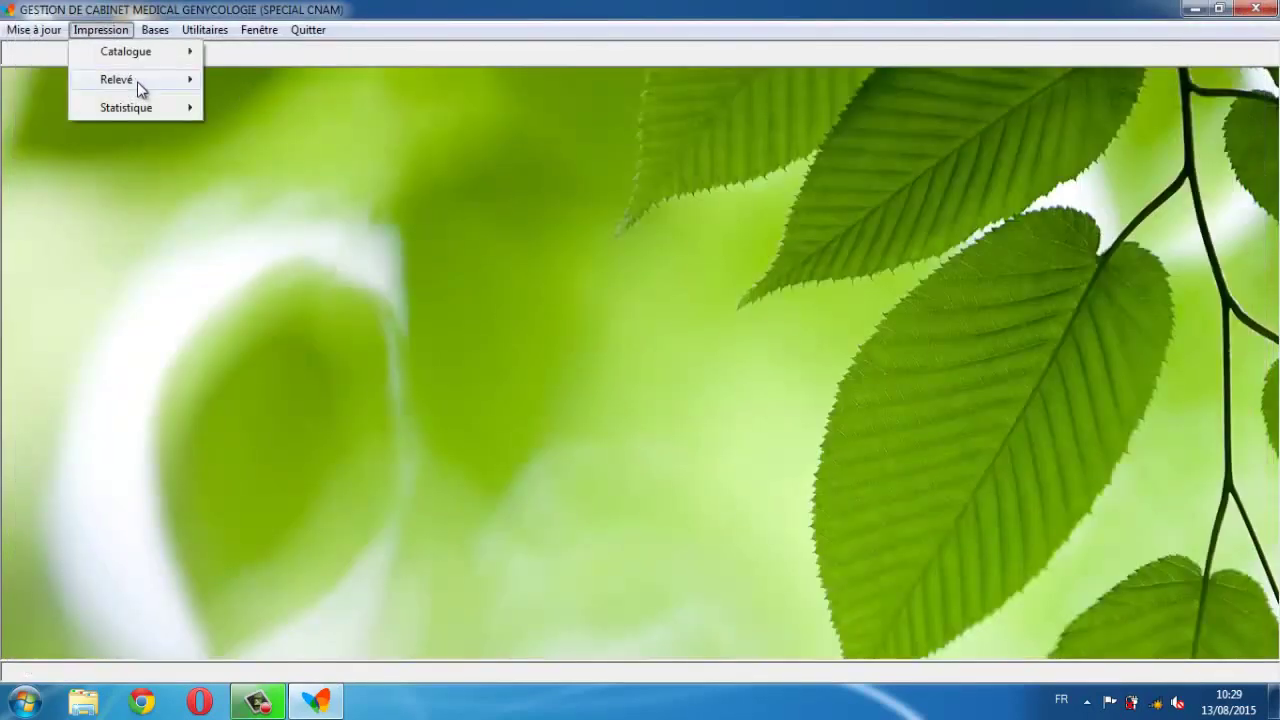
{"action": "mouse_move", "coordinate": [137, 81]}
{"action": "left_click", "coordinate": [249, 220]}
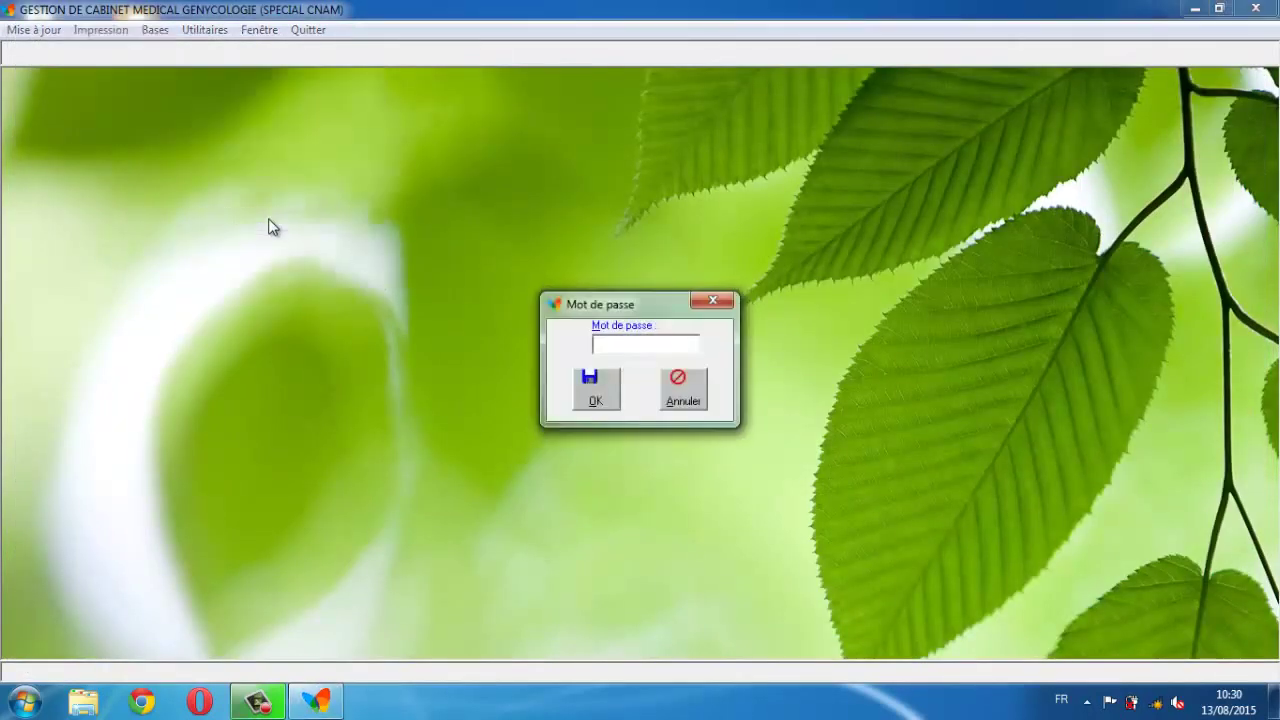
{"action": "key", "text": "Return"}
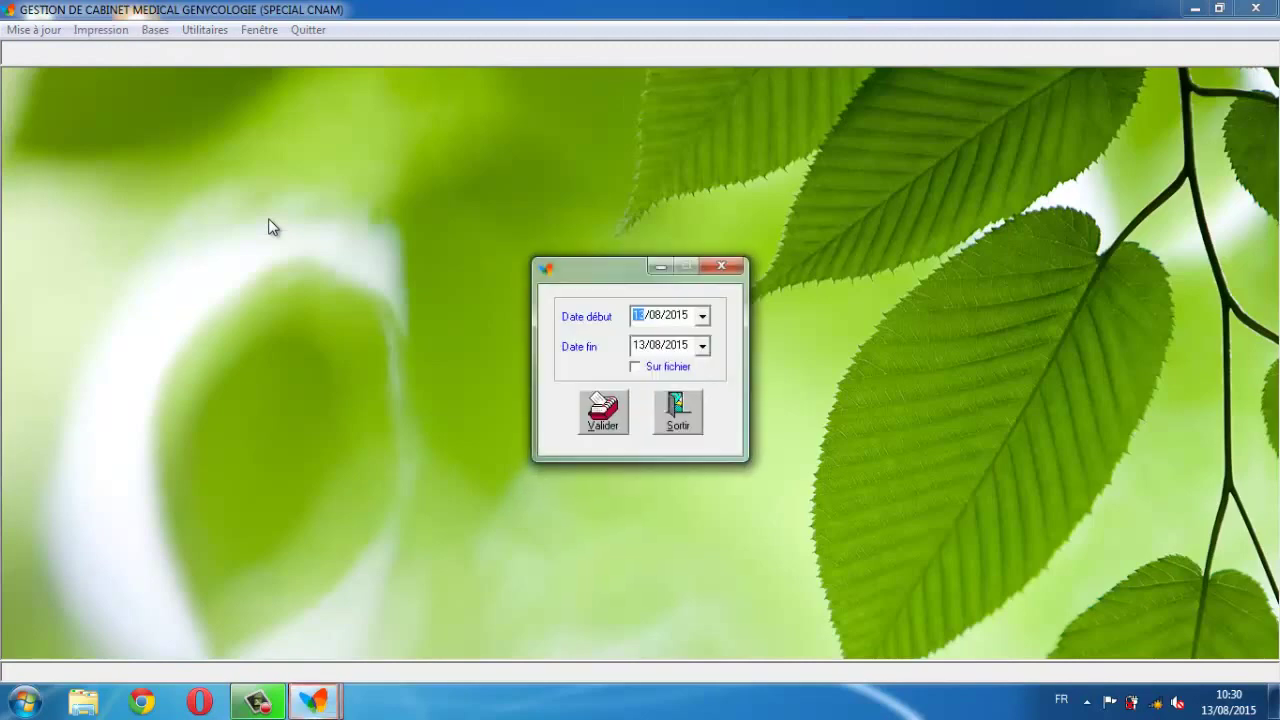
- Set the statement's end date to 15/08/2015, export it with the Sur fichier option and close the date dialog
{"action": "left_click", "coordinate": [648, 346]}
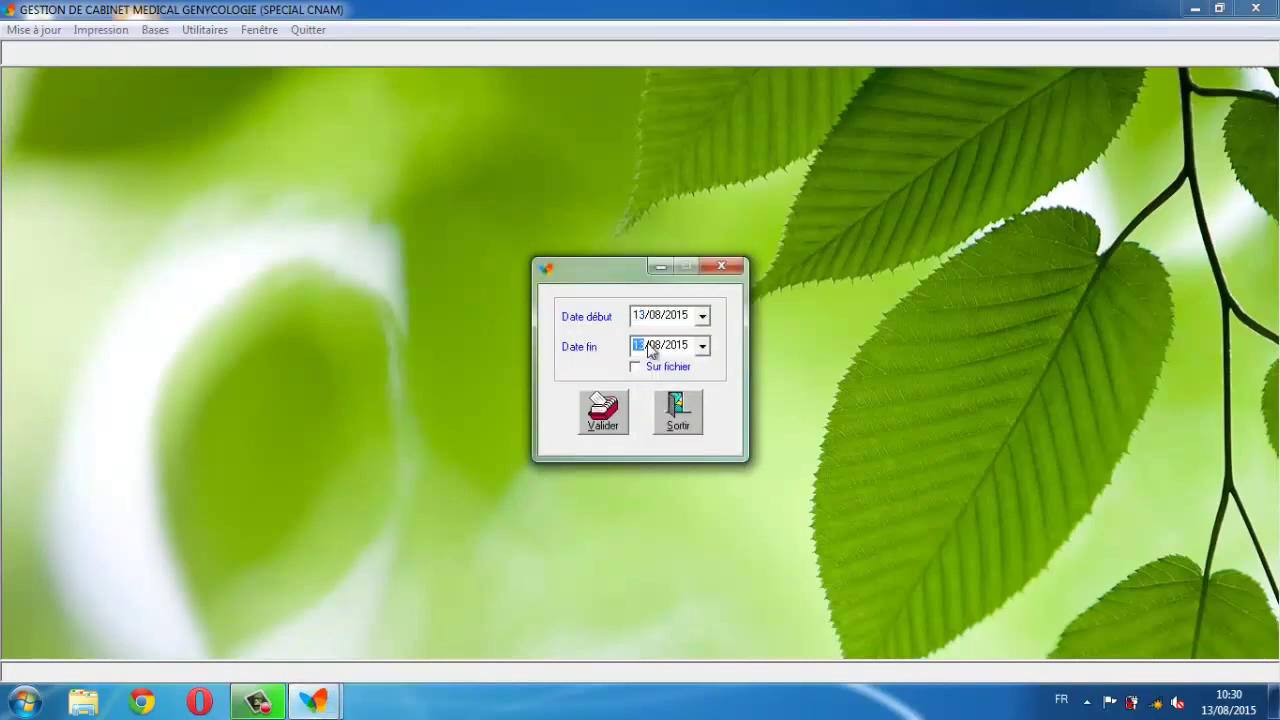
{"action": "left_click", "coordinate": [662, 366]}
{"action": "left_click", "coordinate": [603, 410]}
{"action": "left_click", "coordinate": [824, 420]}
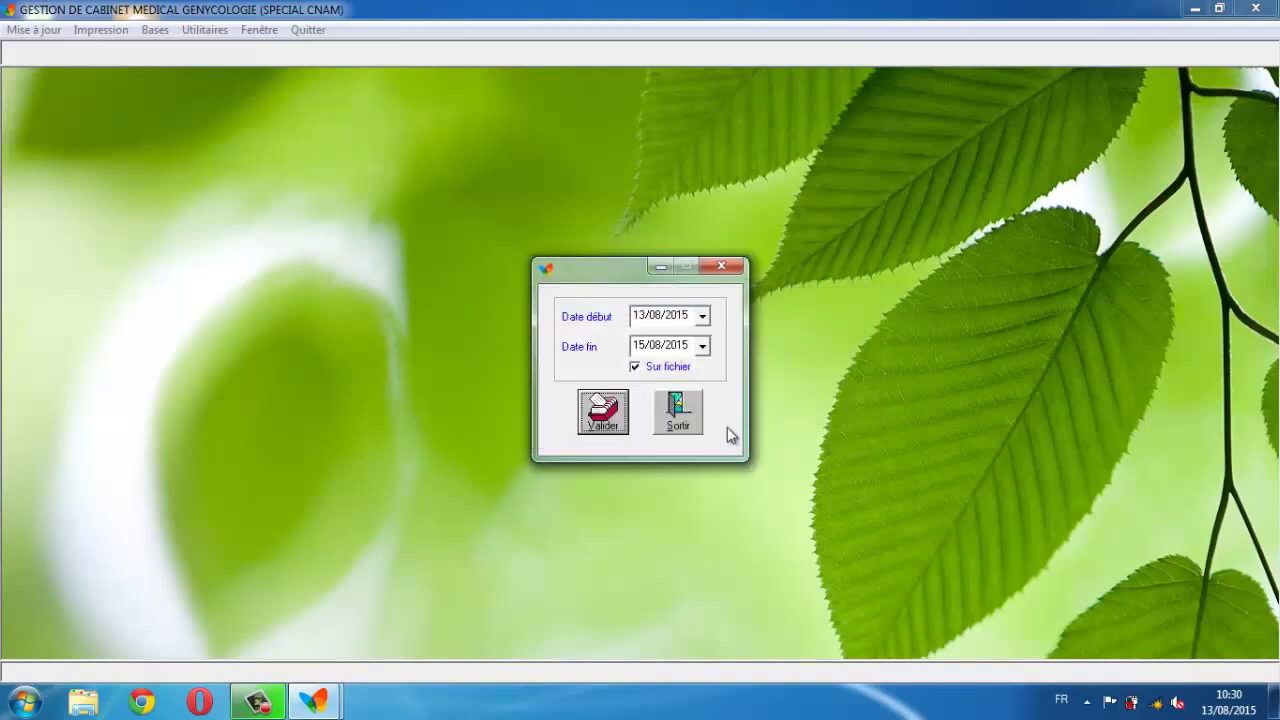
{"action": "left_click", "coordinate": [682, 414]}
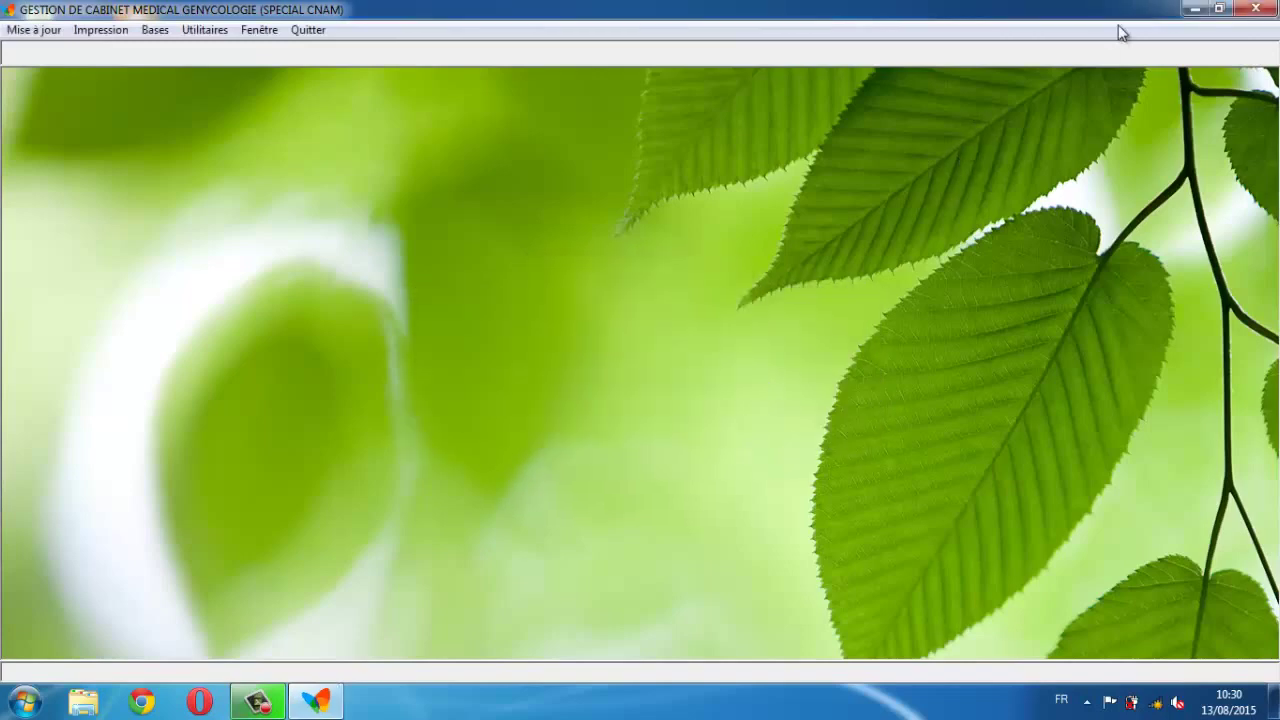
- Switch to the desktop, view the exported medecins text file in the CD CNAM folder, close it and return to the practice software
{"action": "left_click", "coordinate": [1195, 8]}
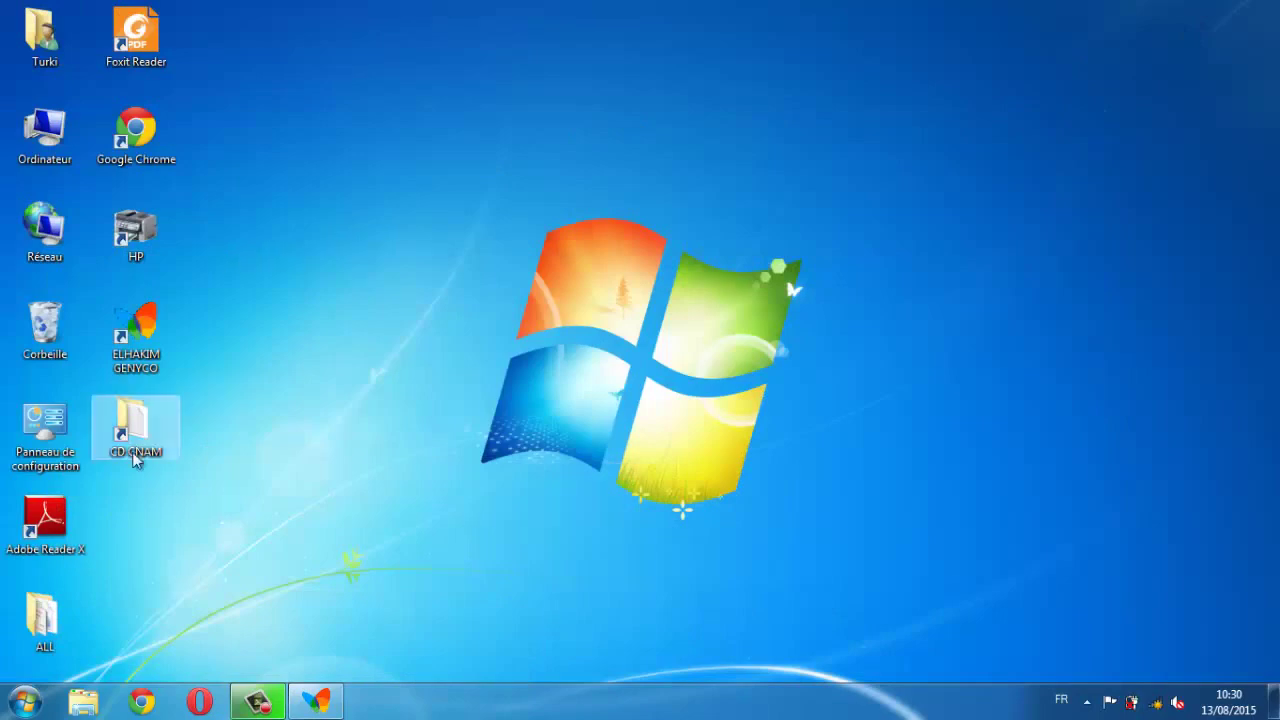
{"action": "double_click", "coordinate": [135, 458]}
{"action": "double_click", "coordinate": [502, 133]}
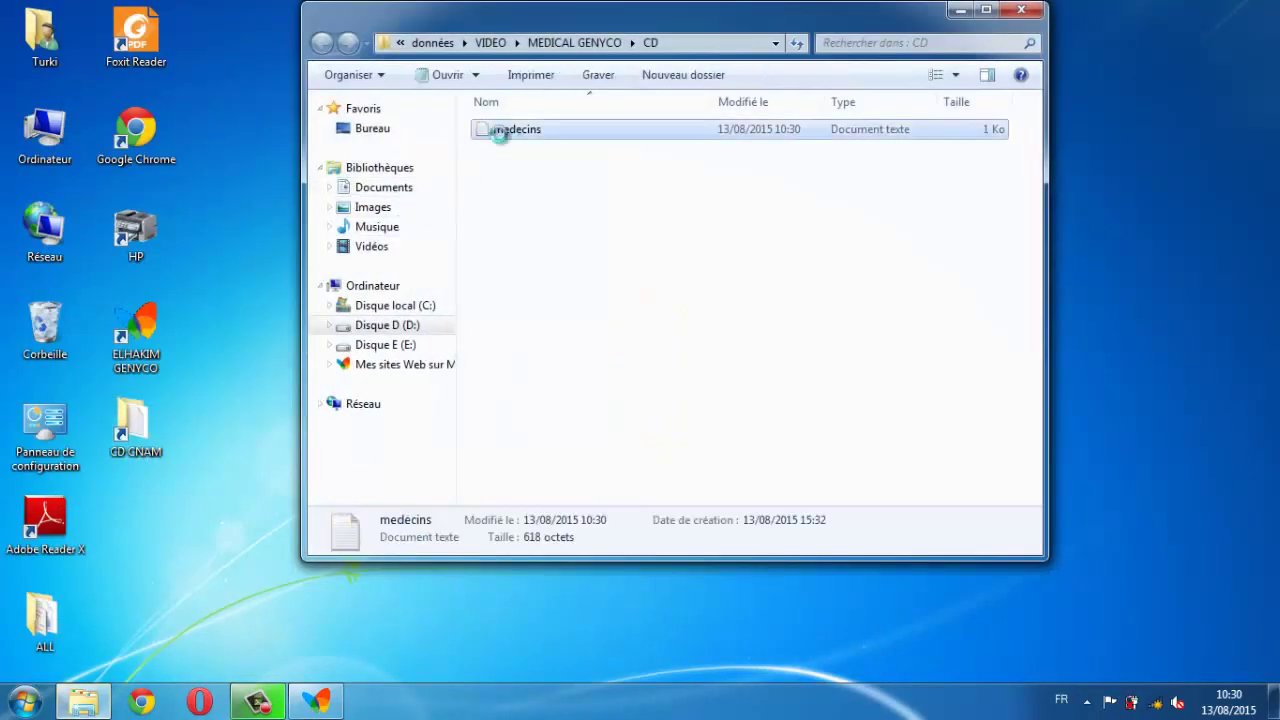
{"action": "left_click", "coordinate": [806, 17]}
{"action": "left_click", "coordinate": [1024, 13]}
{"action": "left_click", "coordinate": [316, 700]}
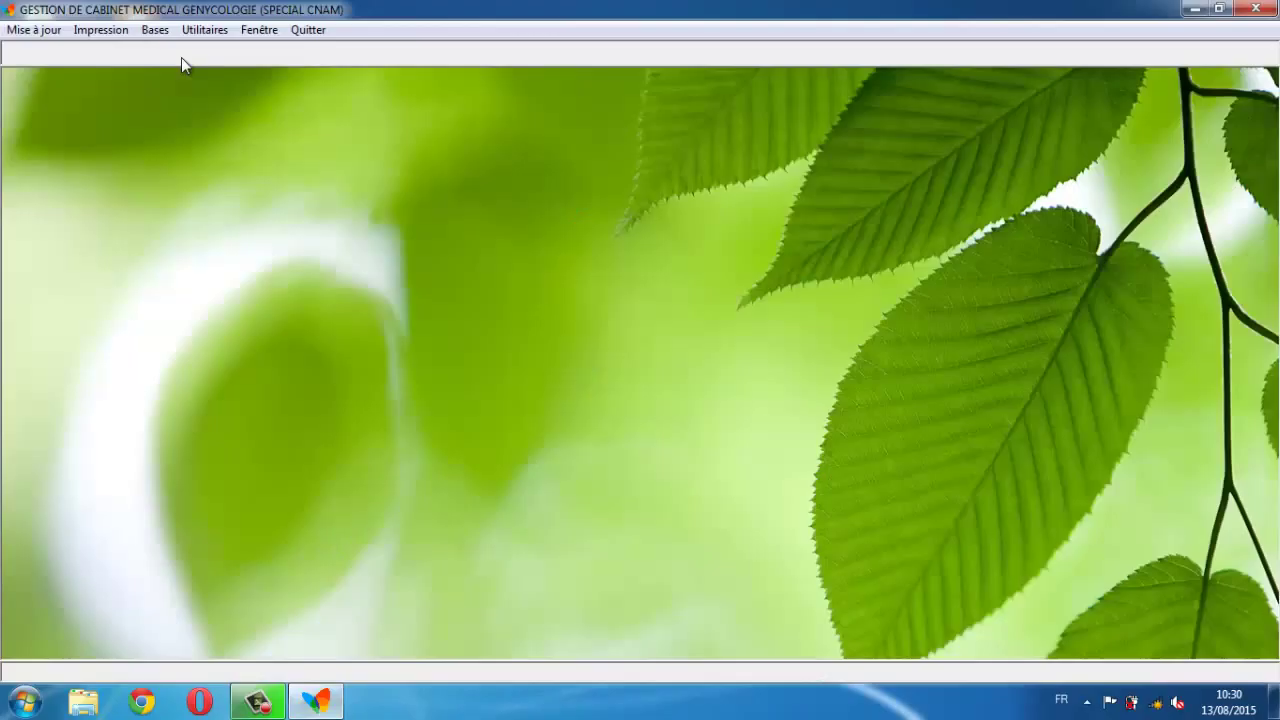
{"action": "left_click", "coordinate": [38, 31]}
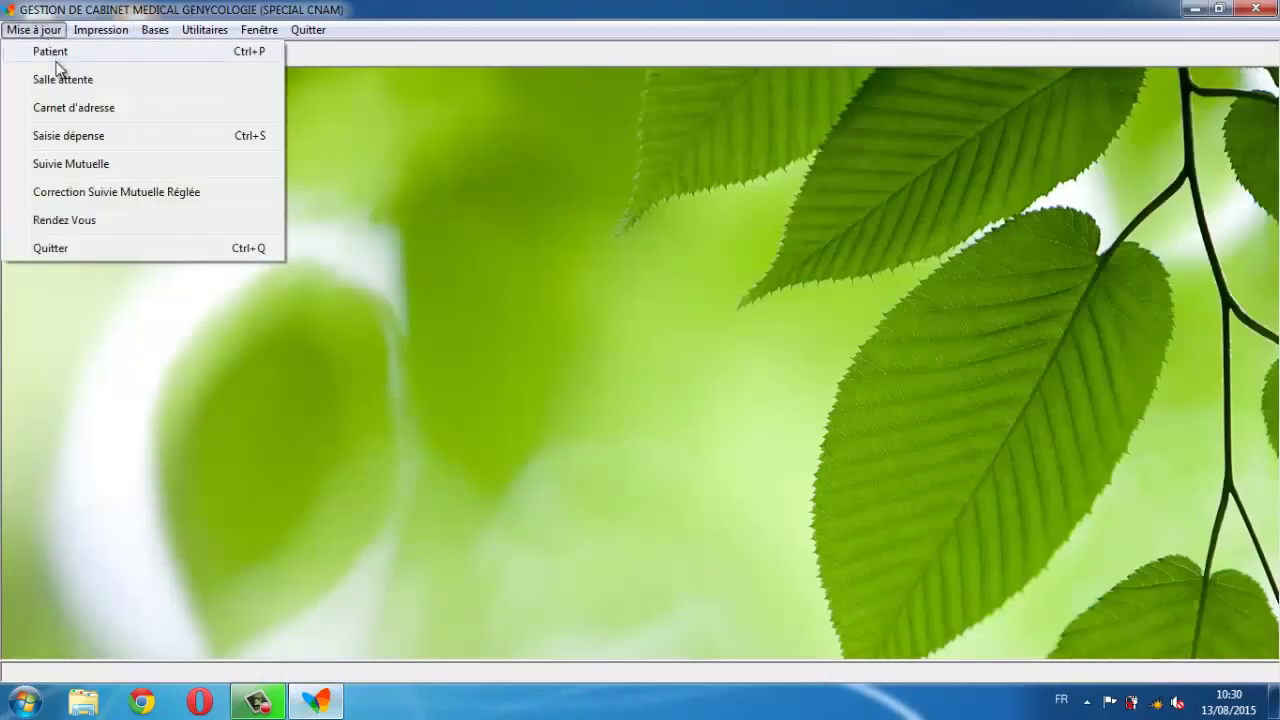
{"action": "mouse_move", "coordinate": [100, 30]}
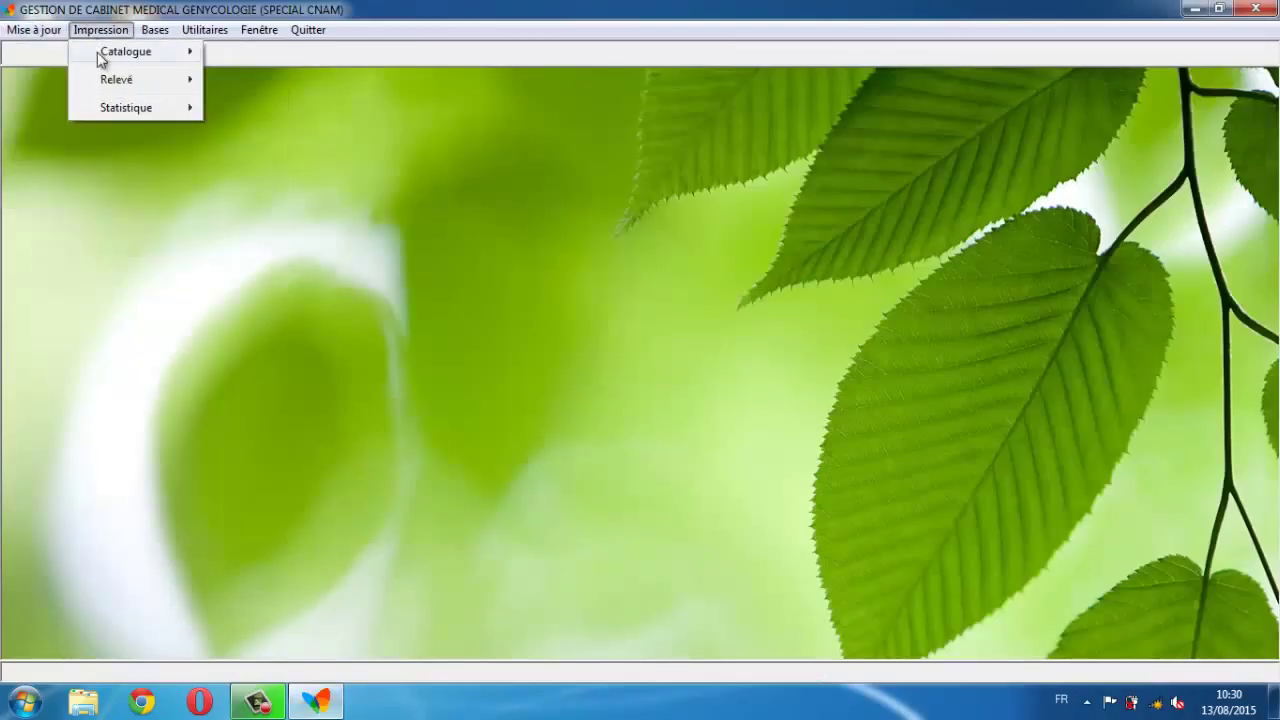
{"action": "mouse_move", "coordinate": [97, 52]}
{"action": "mouse_move", "coordinate": [107, 82]}
{"action": "mouse_move", "coordinate": [120, 108]}
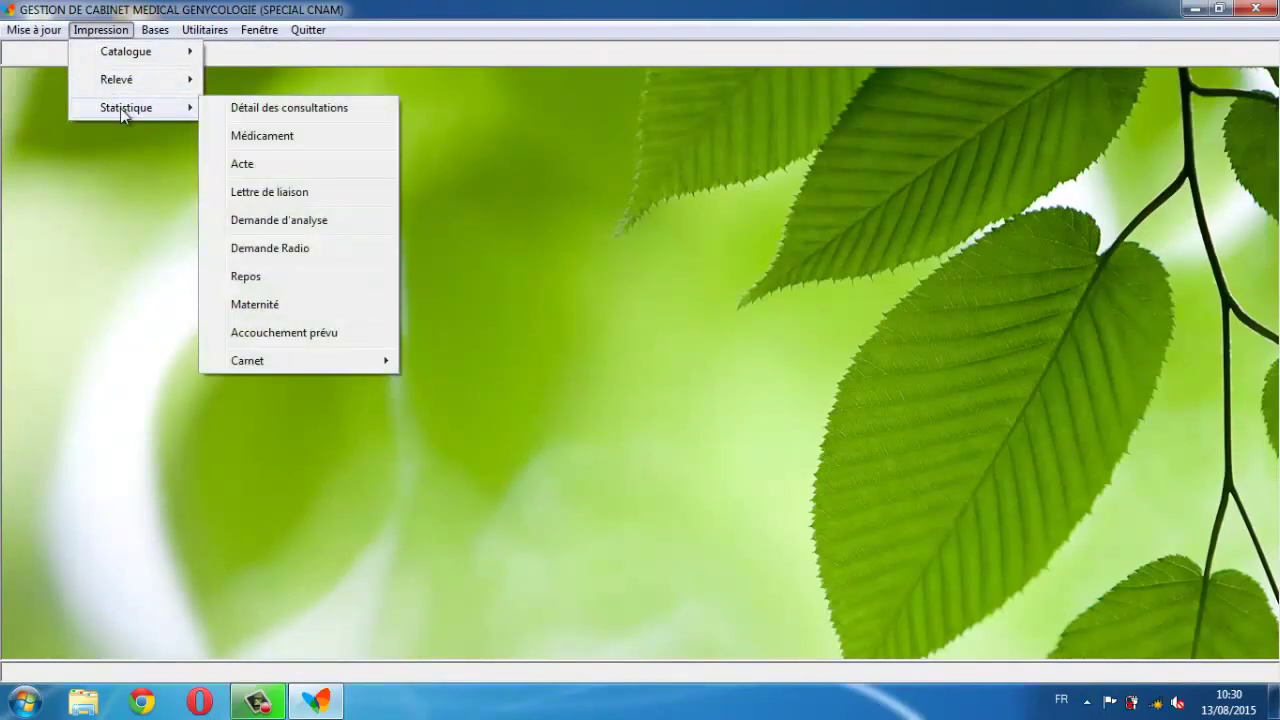
{"action": "mouse_move", "coordinate": [336, 363]}
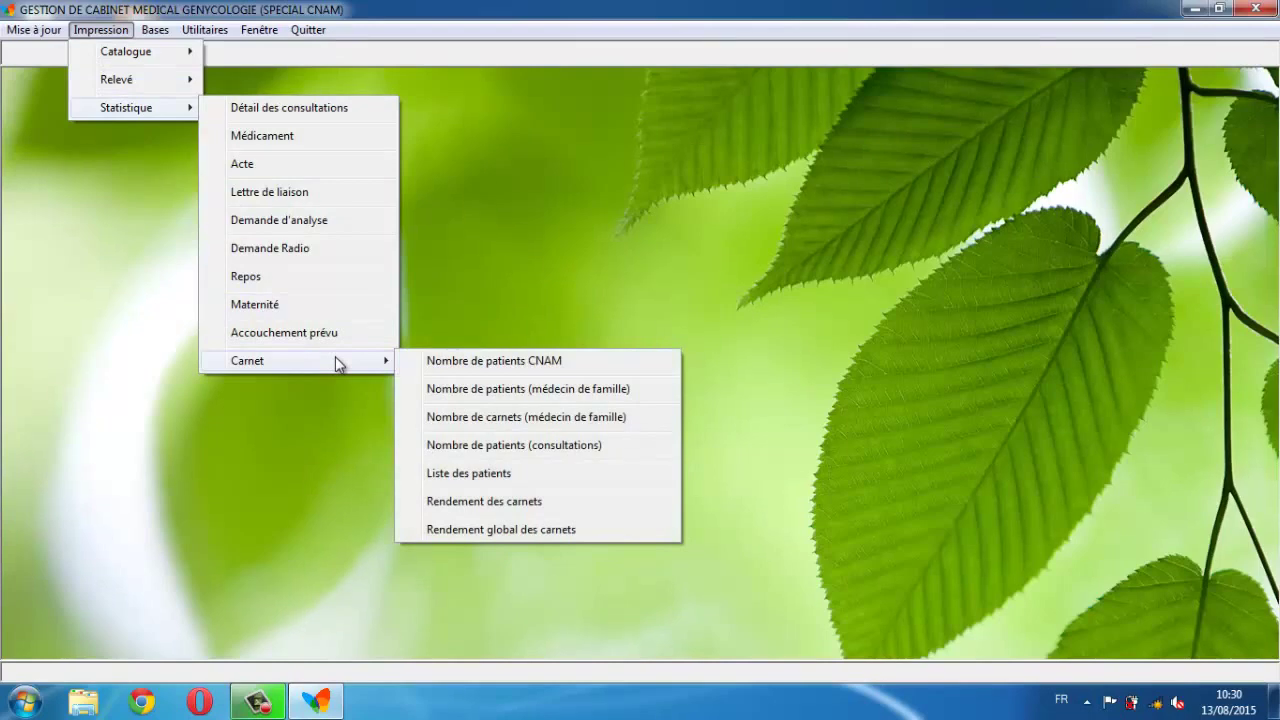
{"action": "mouse_move", "coordinate": [157, 37]}
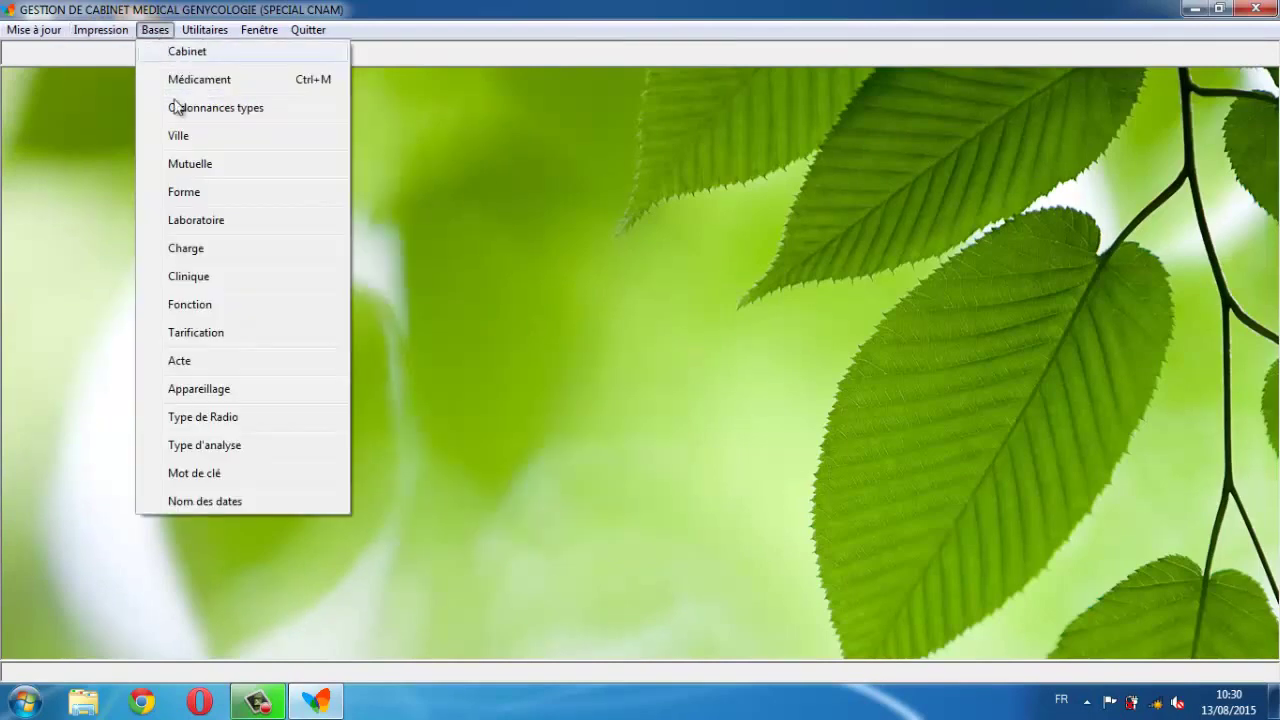